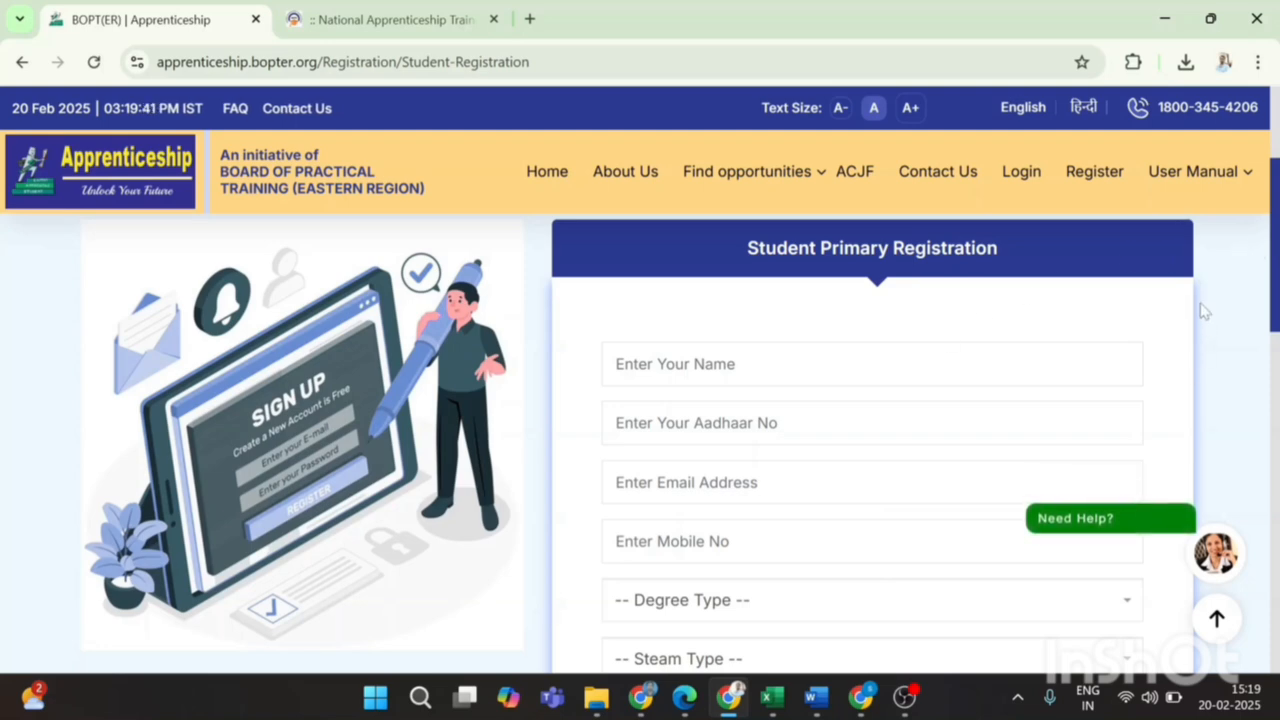
# View the NATS student page and return to the BOPT(ER) student registration form.
pyautogui.click(378, 20)
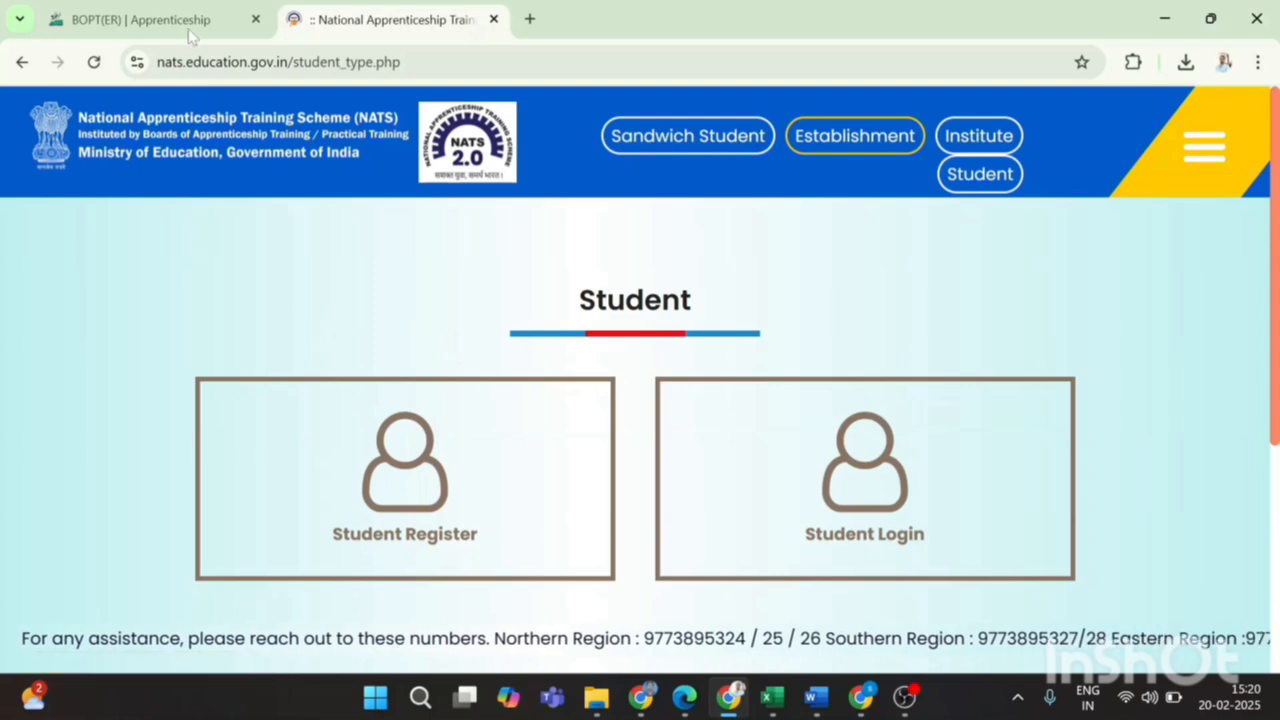
pyautogui.click(230, 20)
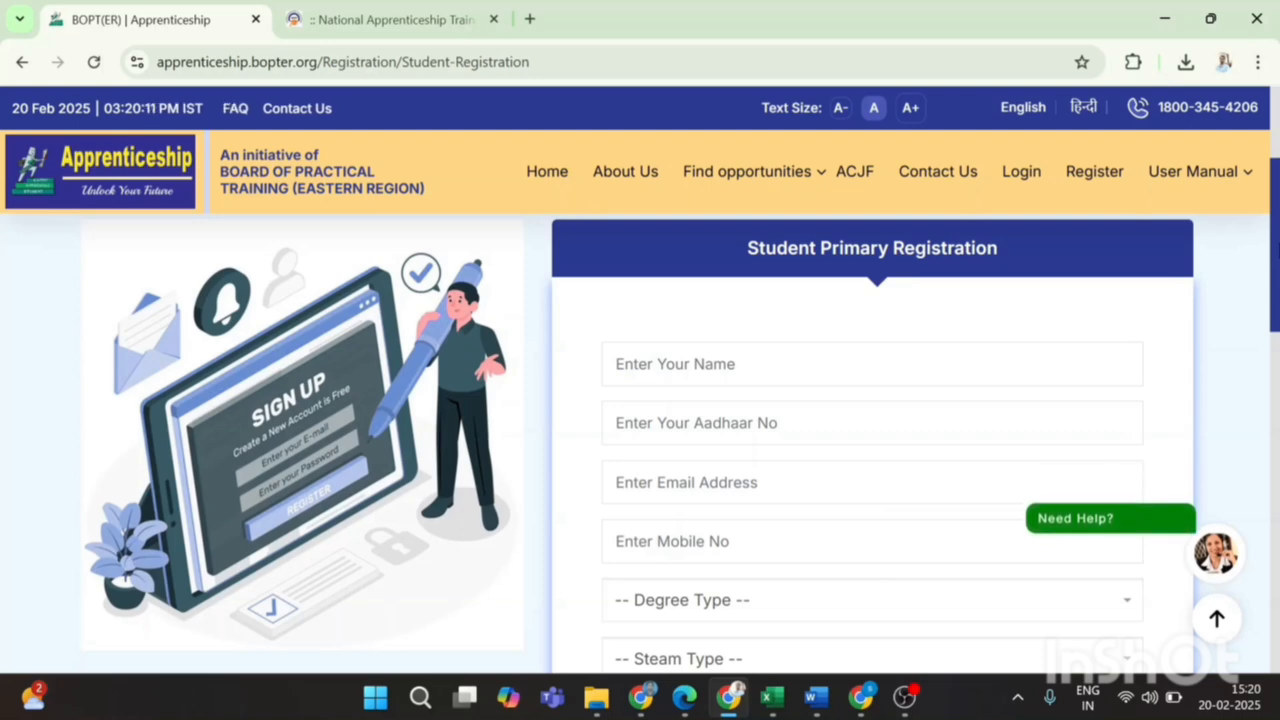
pyautogui.moveTo(1278, 253); pyautogui.dragTo(1278, 251)
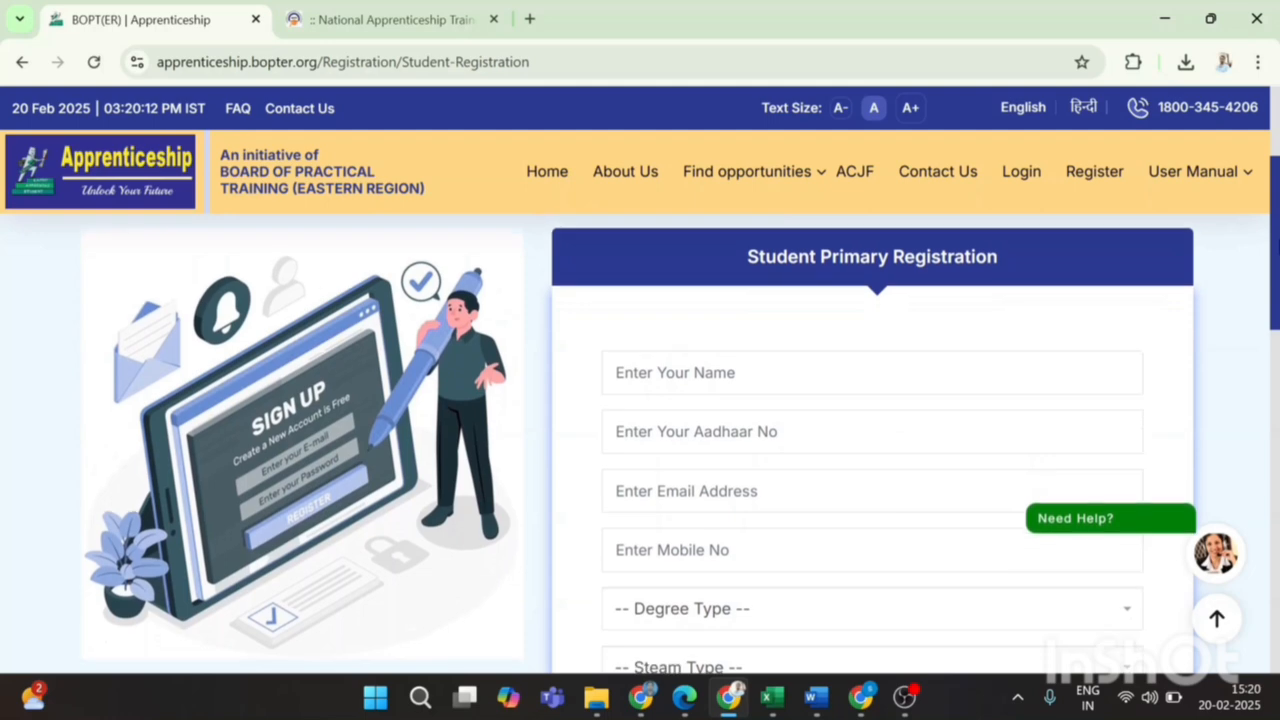
# Enter the student's full name in the Student Primary Registration form.
pyautogui.click(760, 374)
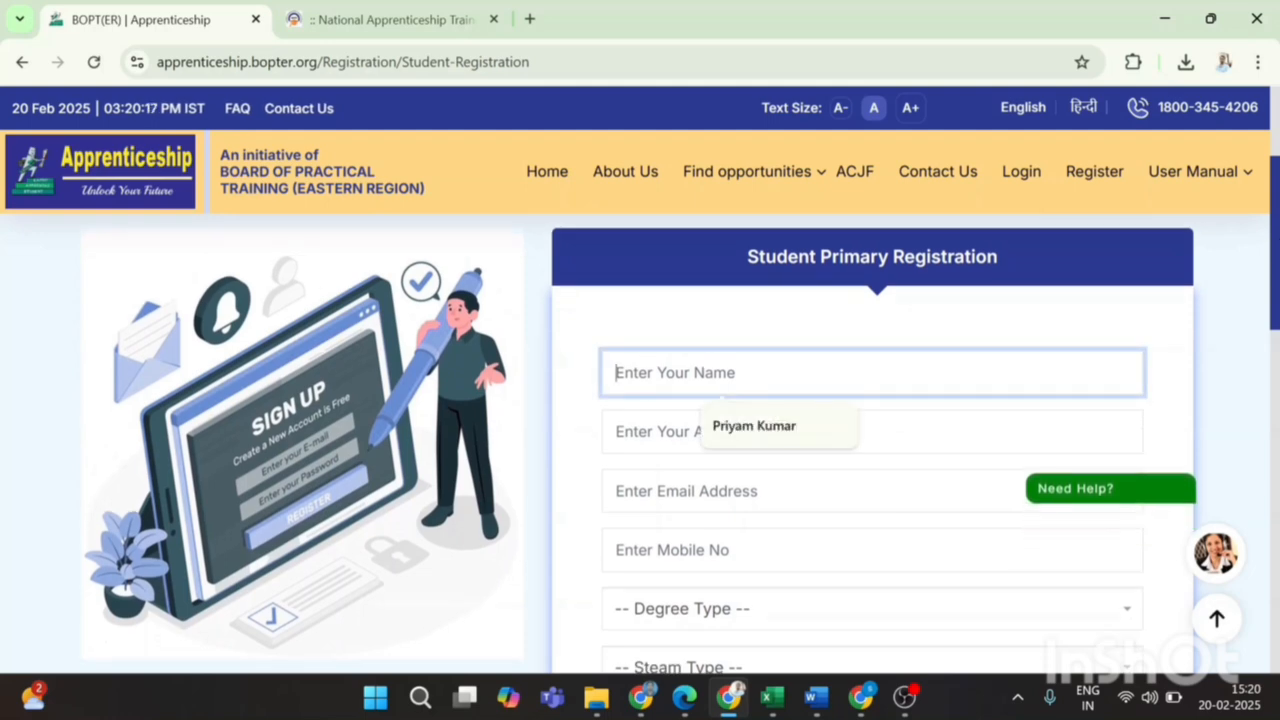
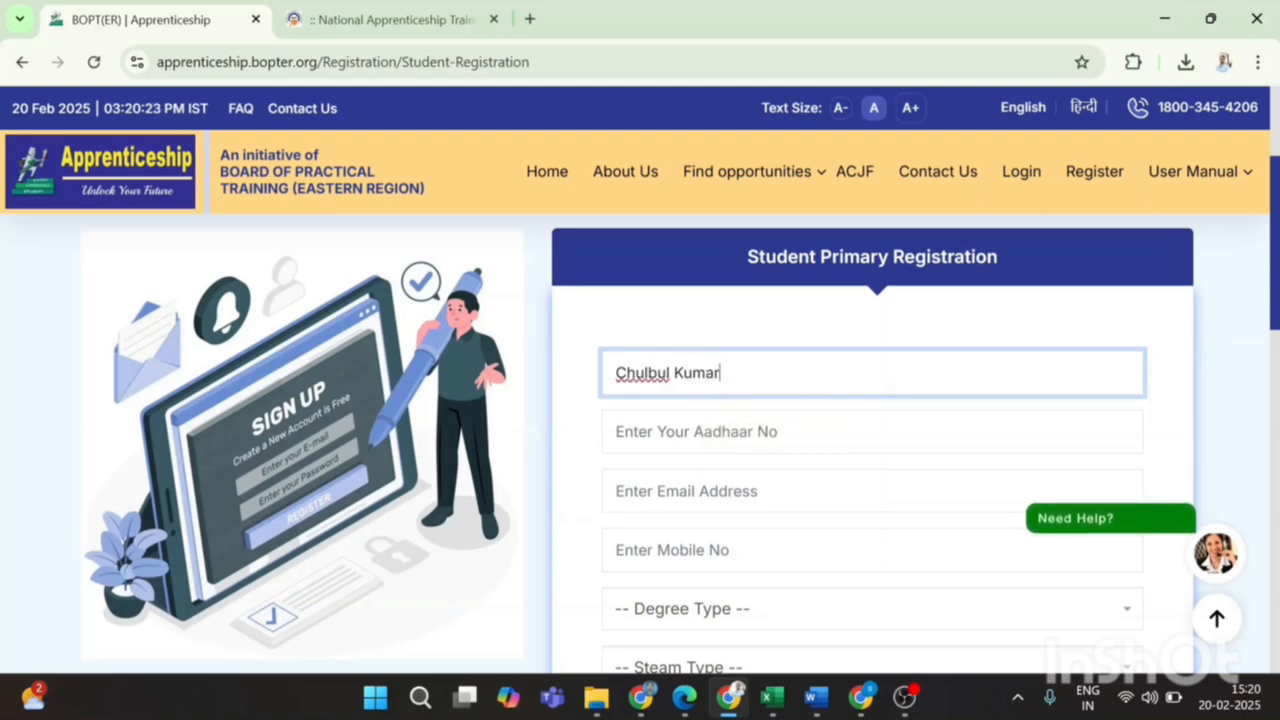
# Enter the student's Aadhaar number in the registration form.
pyautogui.click(722, 432)
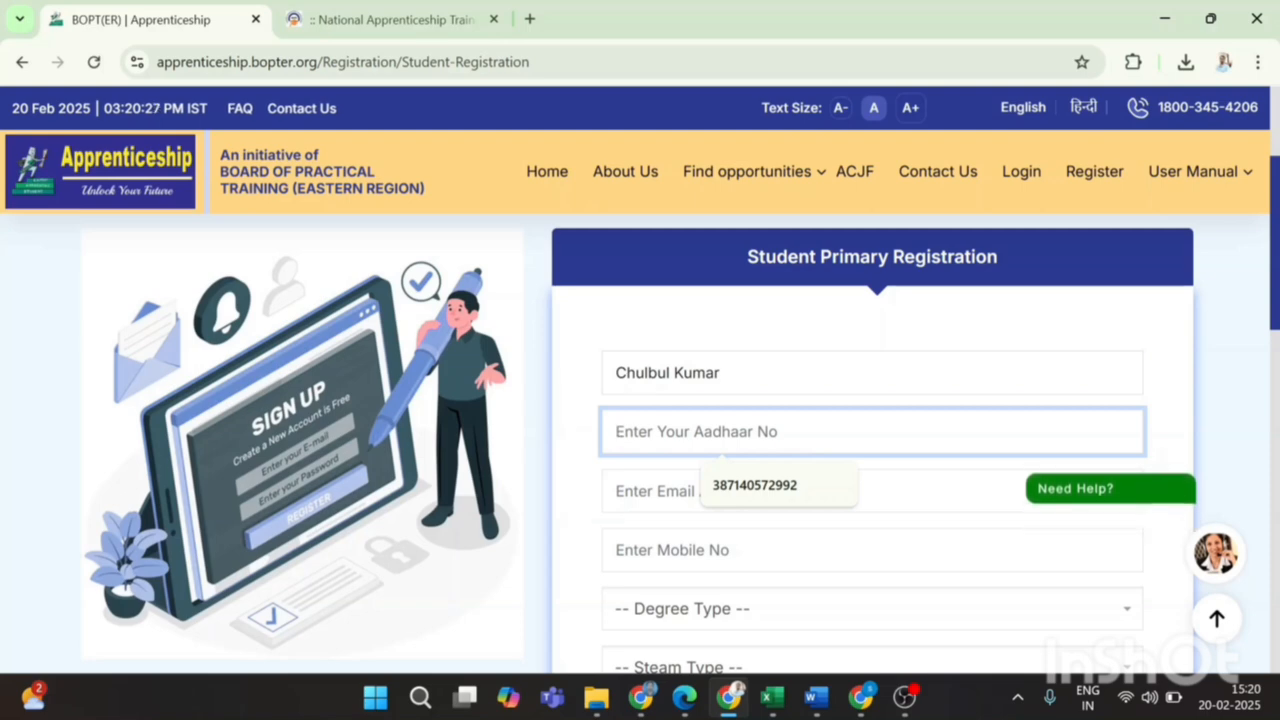
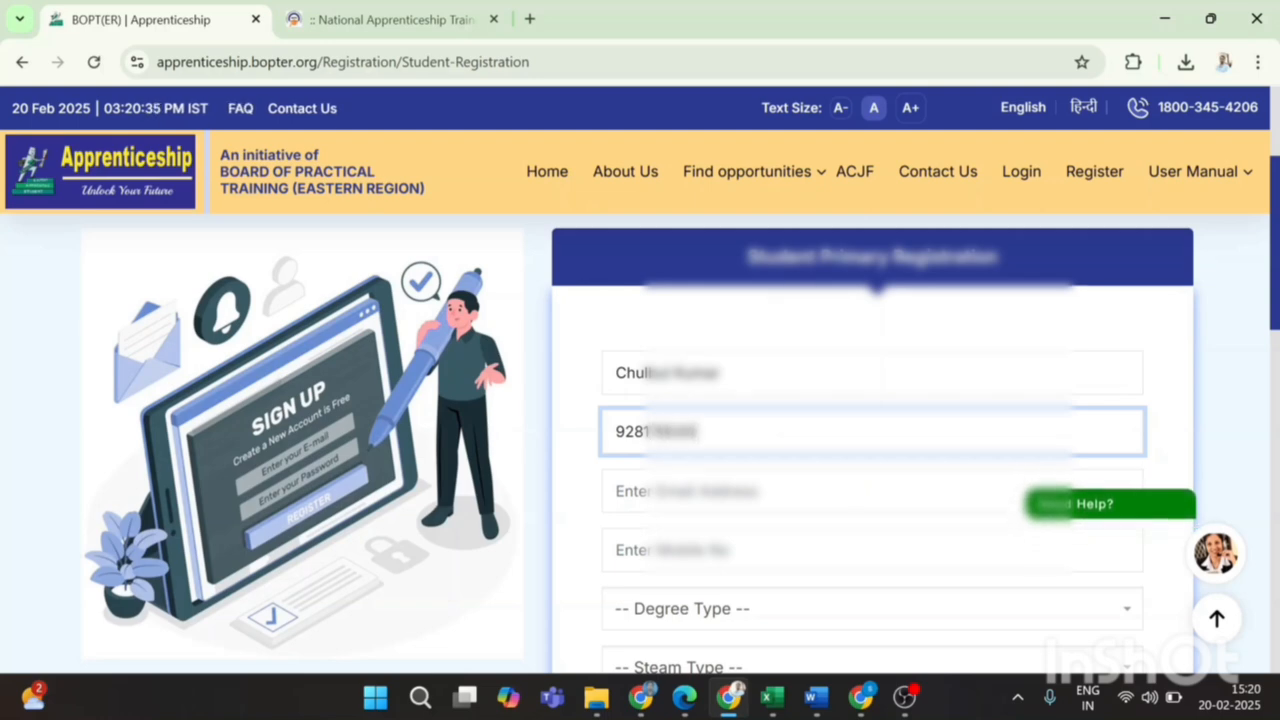
# Fill in the student's email address in the registration form.
pyautogui.click(840, 491)
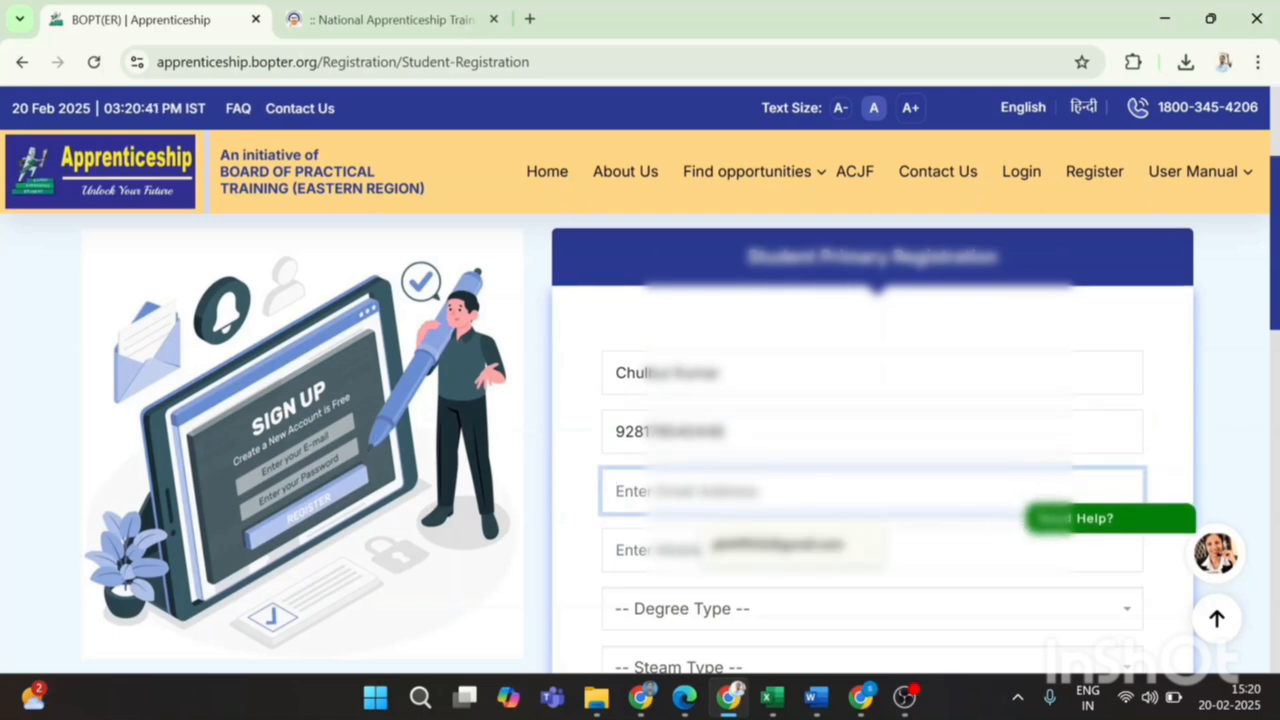
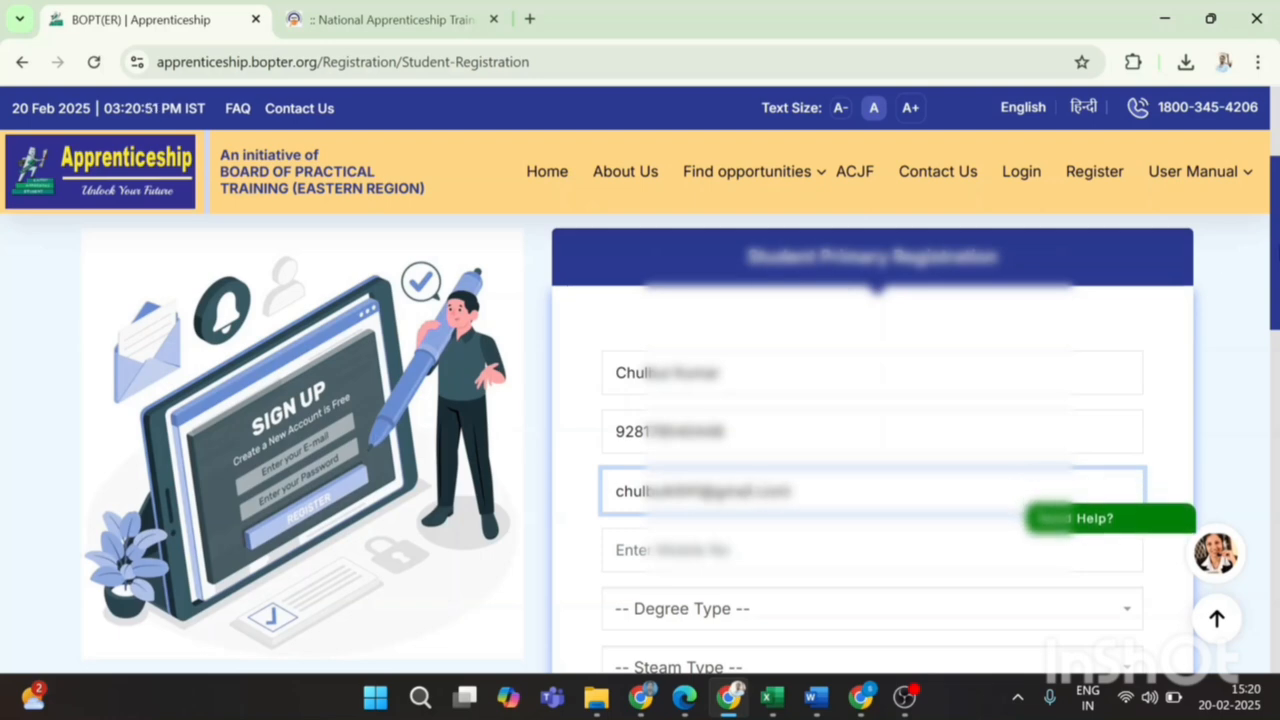
# Enter the student's mobile number in the registration form.
pyautogui.scroll(-2, 870, 440)
pyautogui.click(800, 378)
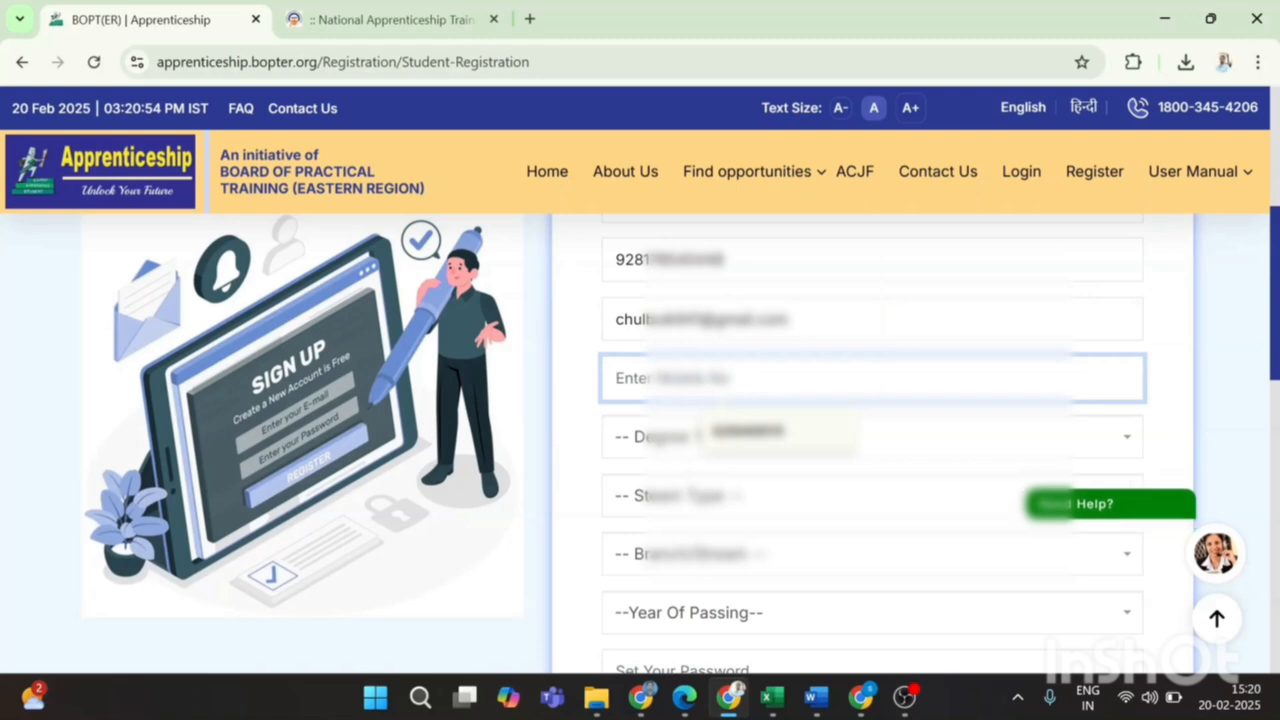
pyautogui.write('62')
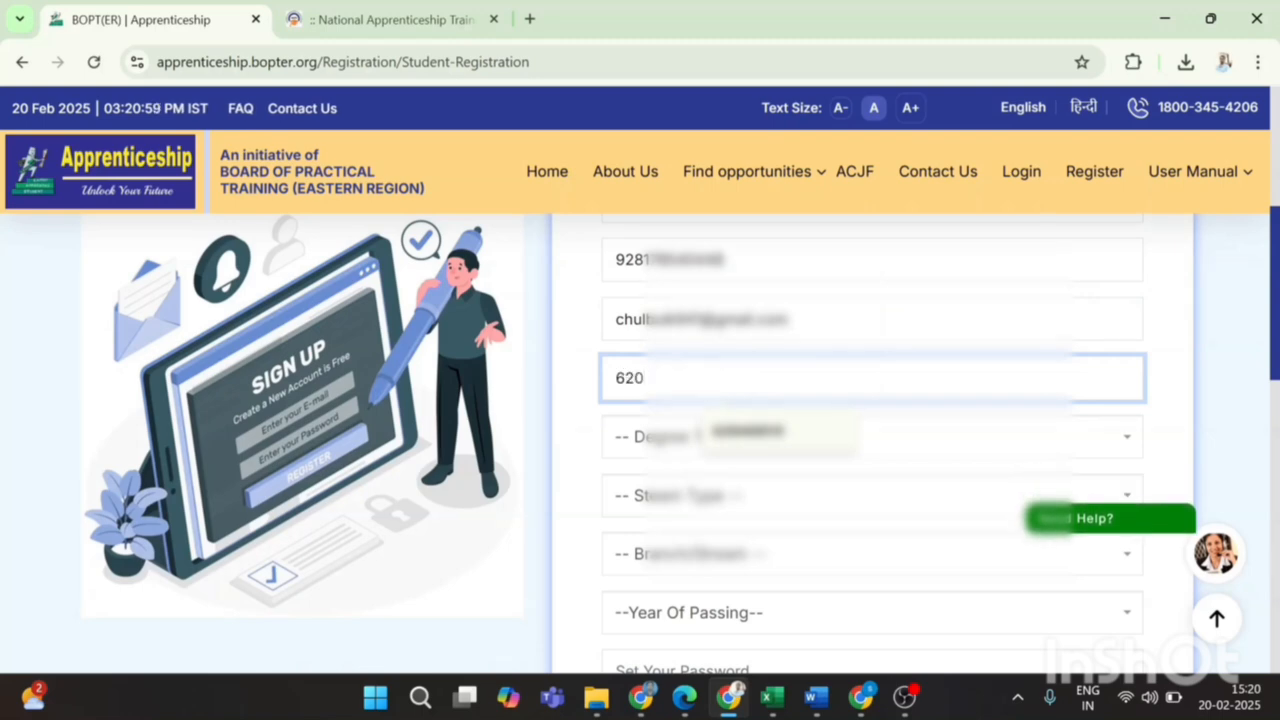
pyautogui.write('09')
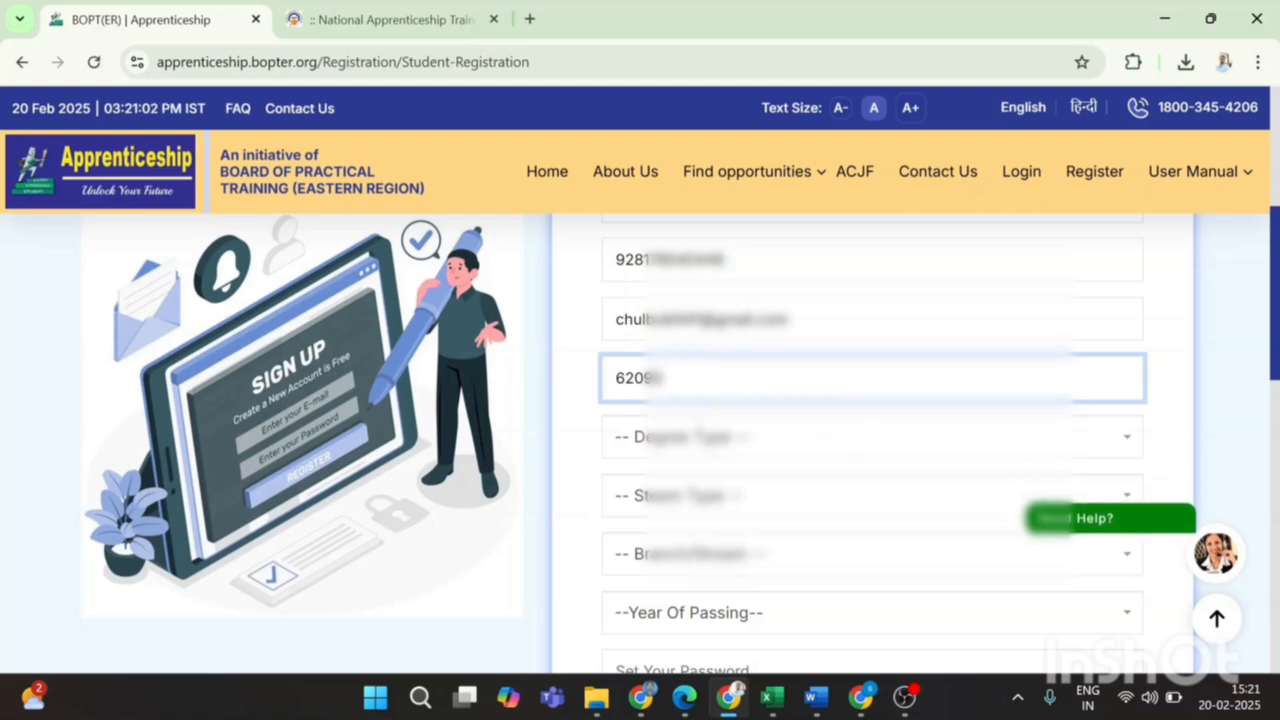
pyautogui.write('87')
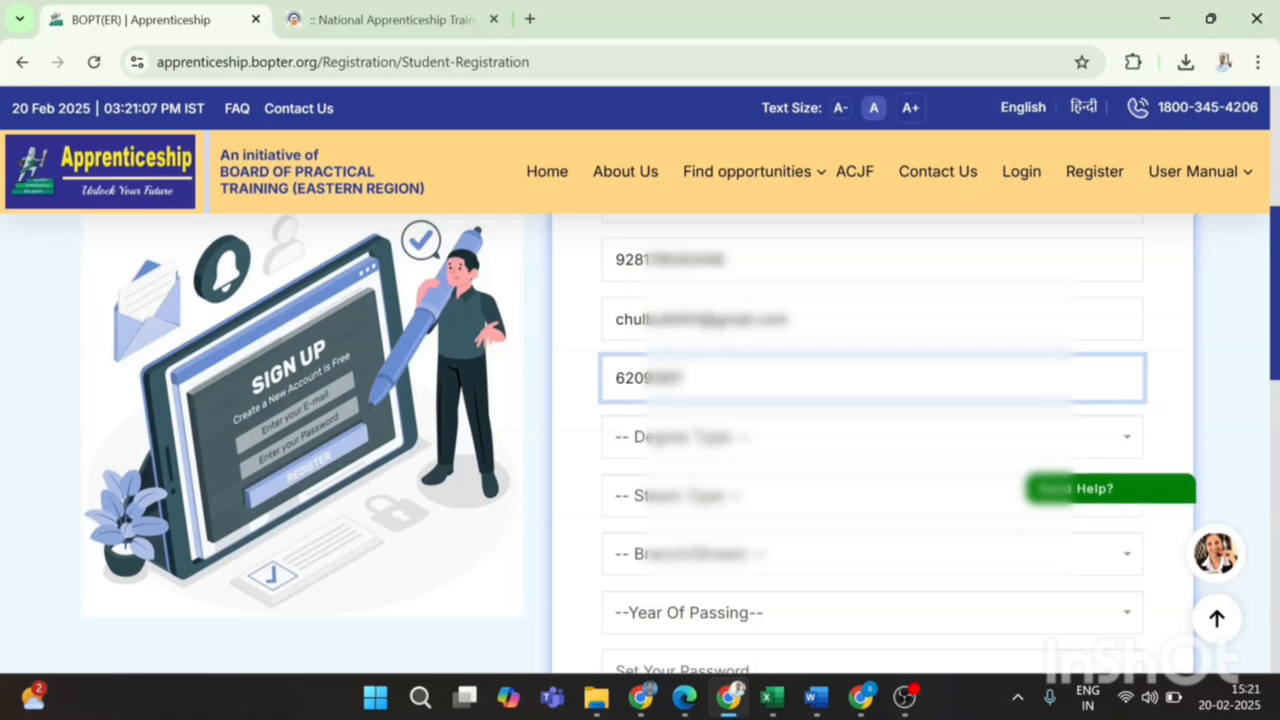
pyautogui.write('915')
# Set the degree type to Degree in the registration form.
pyautogui.click(705, 437)
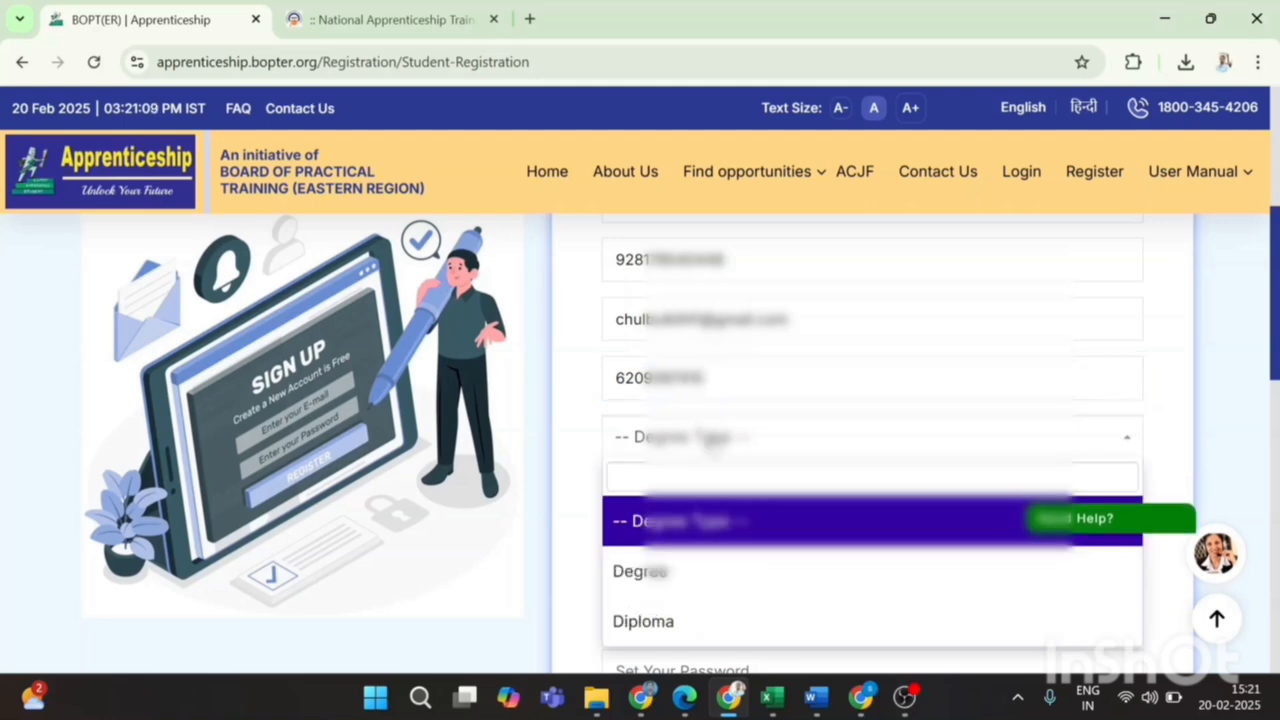
pyautogui.scroll(-2, 760, 417)
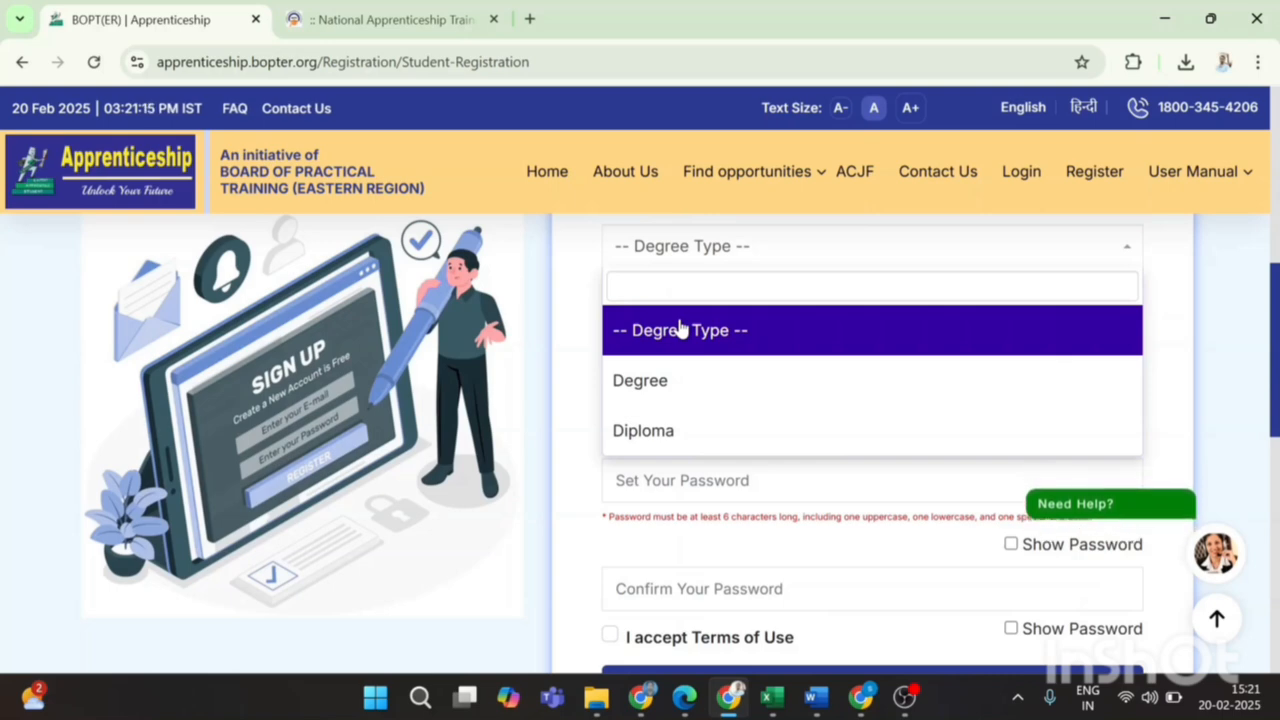
pyautogui.click(667, 386)
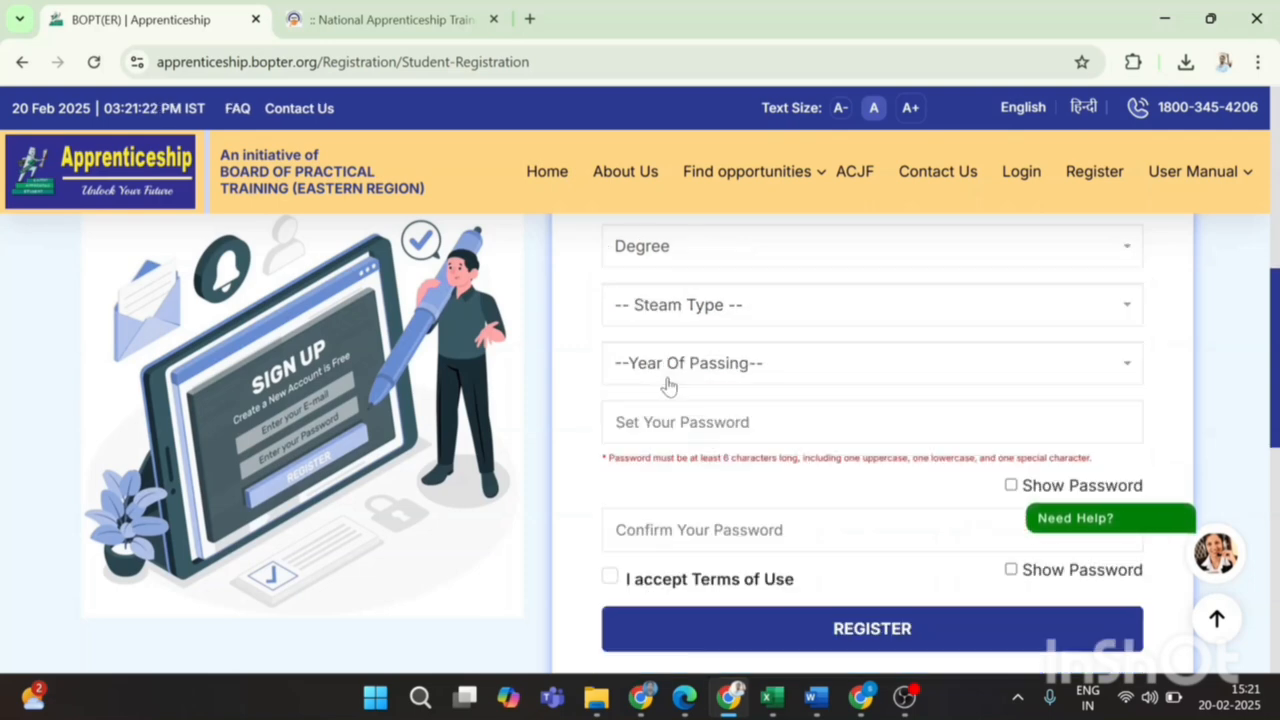
# Set the stream type to Non-Engineering and the branch to Bachelor of Science.
pyautogui.click(684, 312)
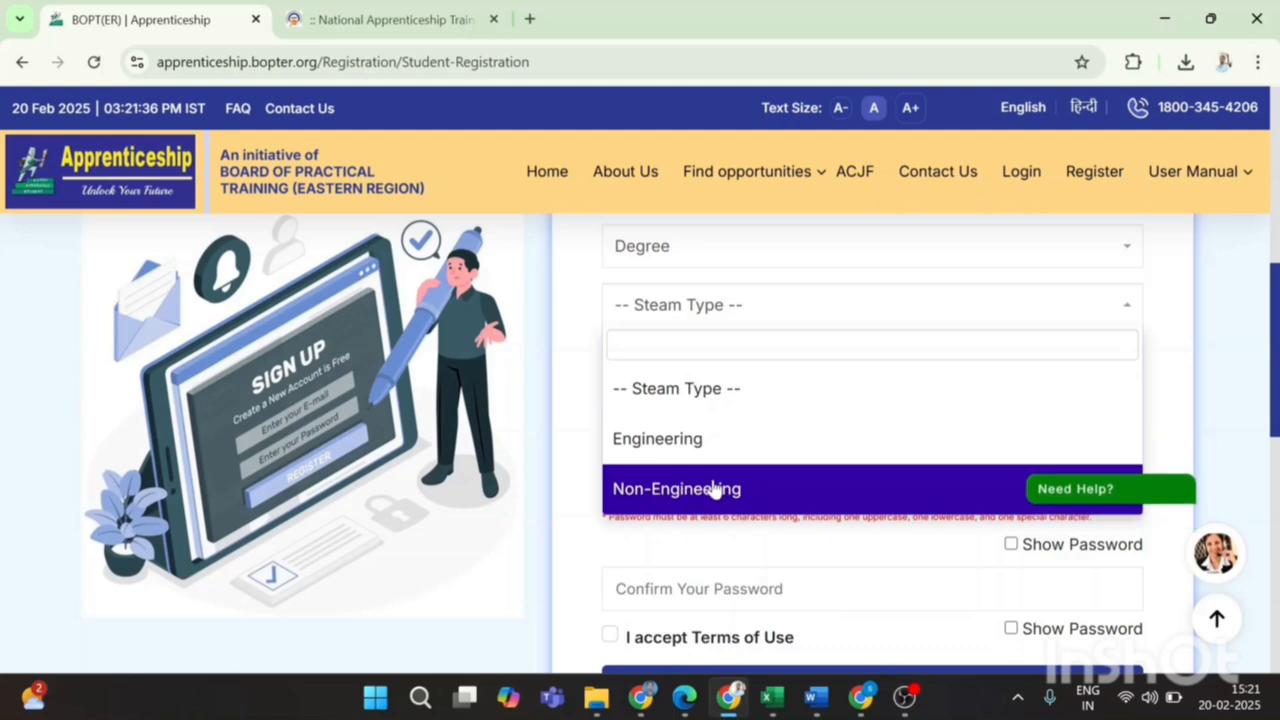
pyautogui.click(703, 491)
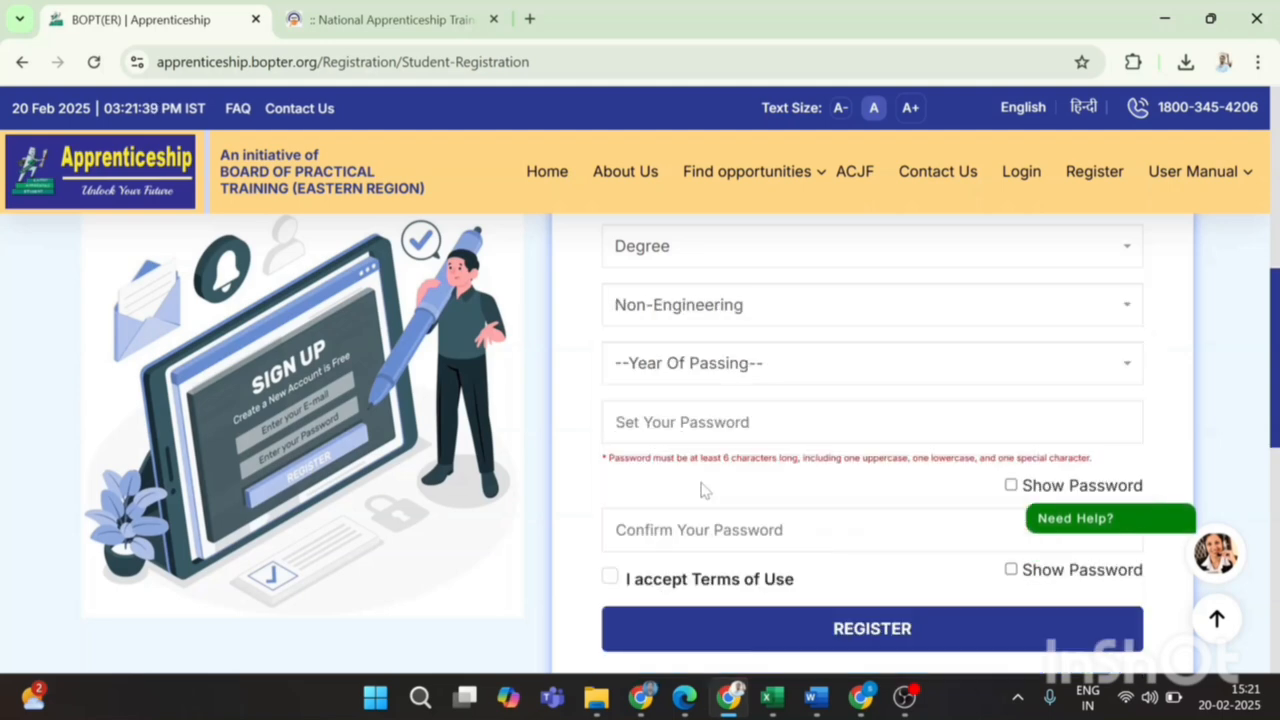
pyautogui.click(703, 365)
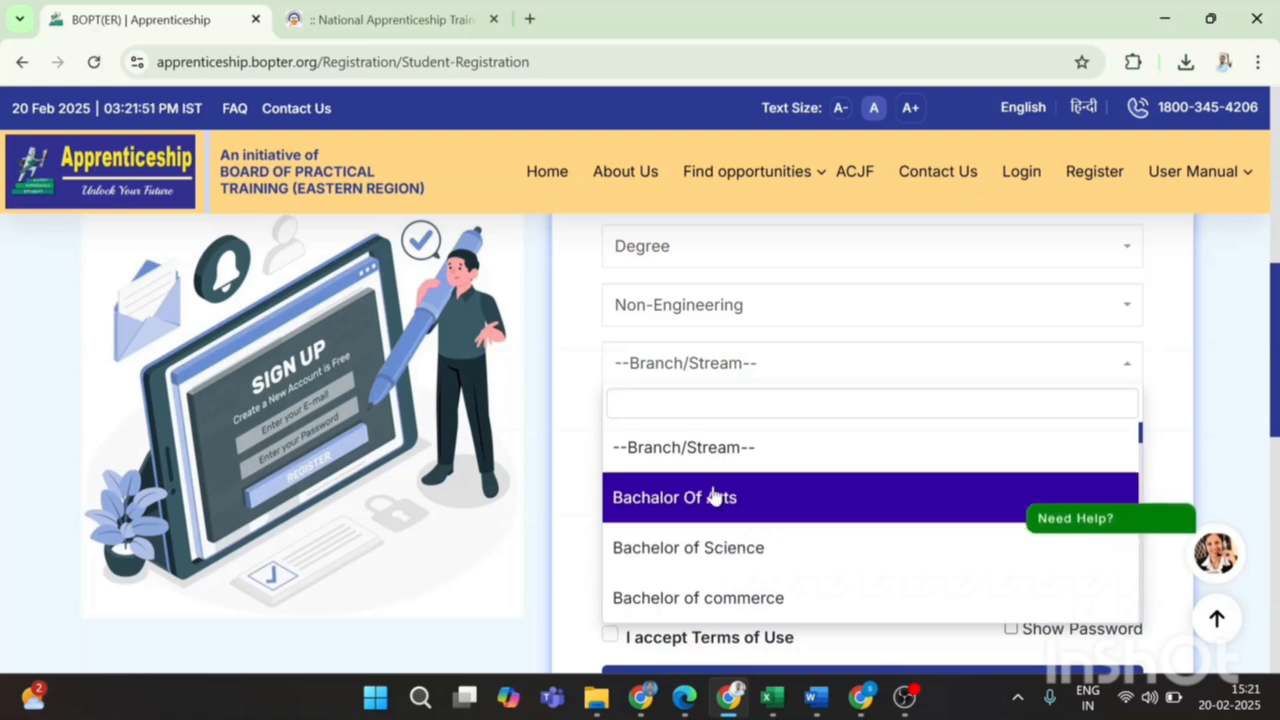
pyautogui.click(732, 551)
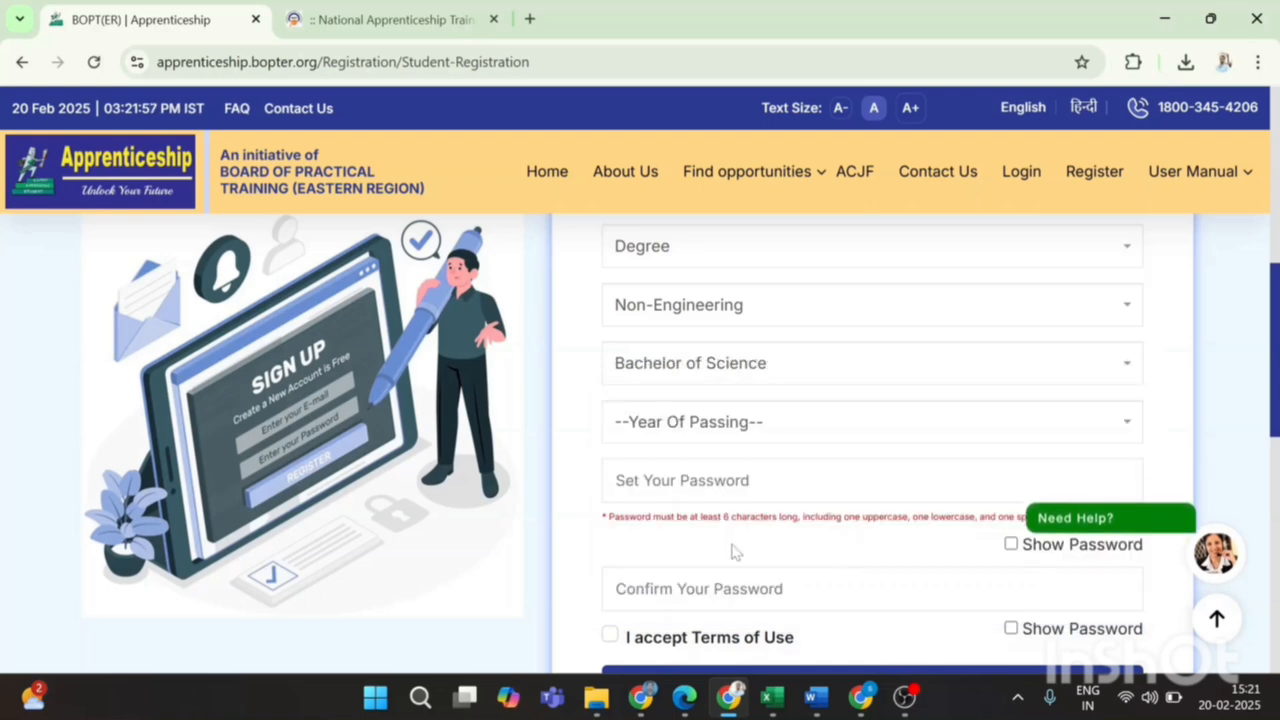
# Set the year of passing to 2026.
pyautogui.click(737, 425)
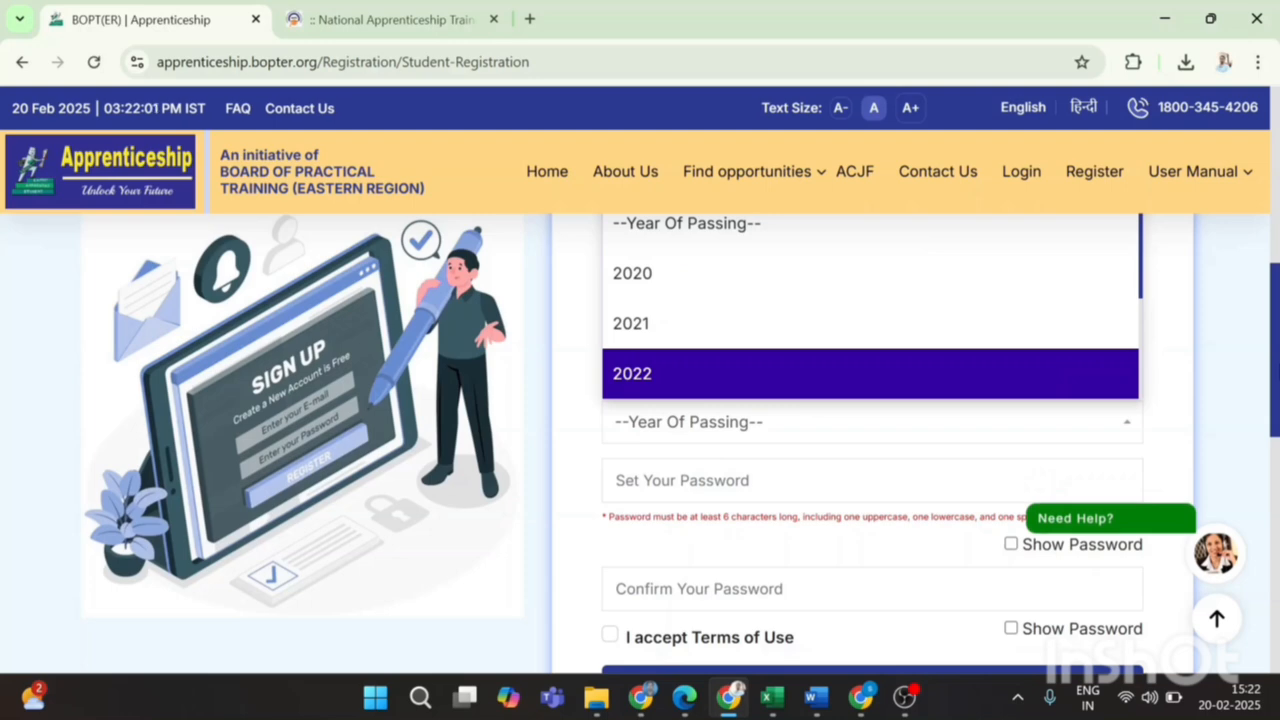
pyautogui.scroll(1, 1148, 343)
pyautogui.moveTo(1148, 343); pyautogui.dragTo(1141, 442)
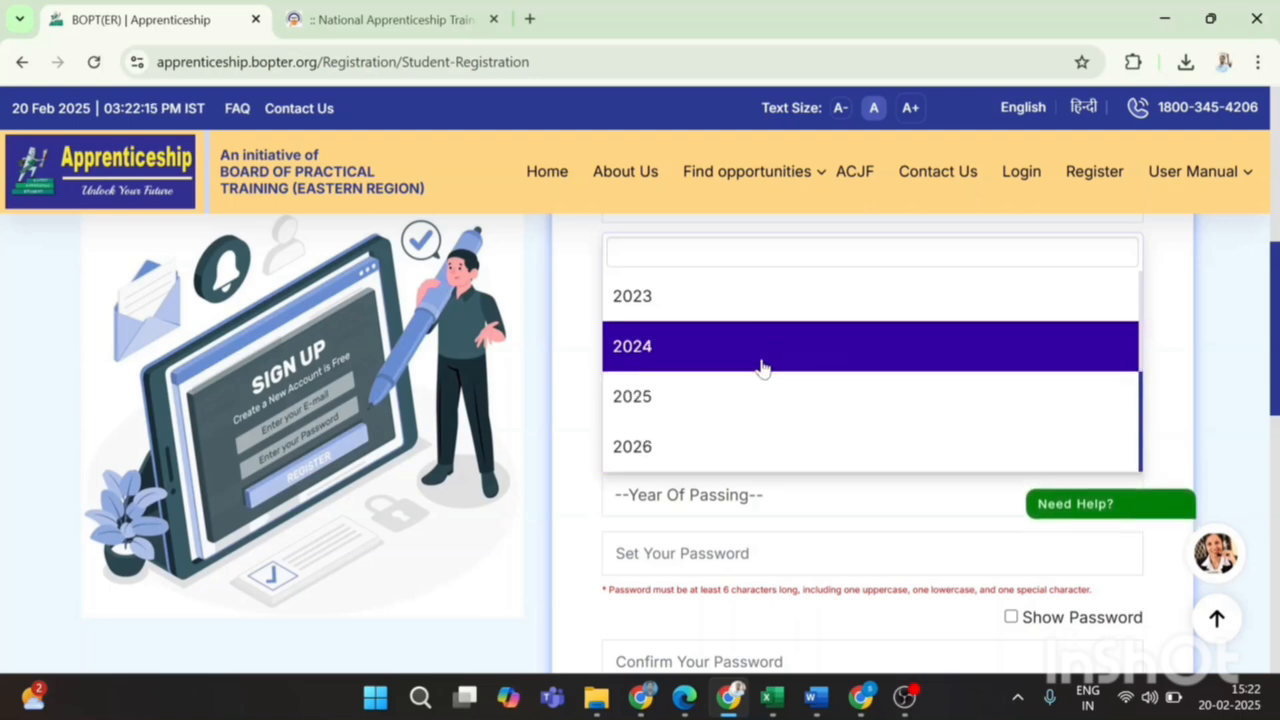
pyautogui.scroll(1, 1140, 410)
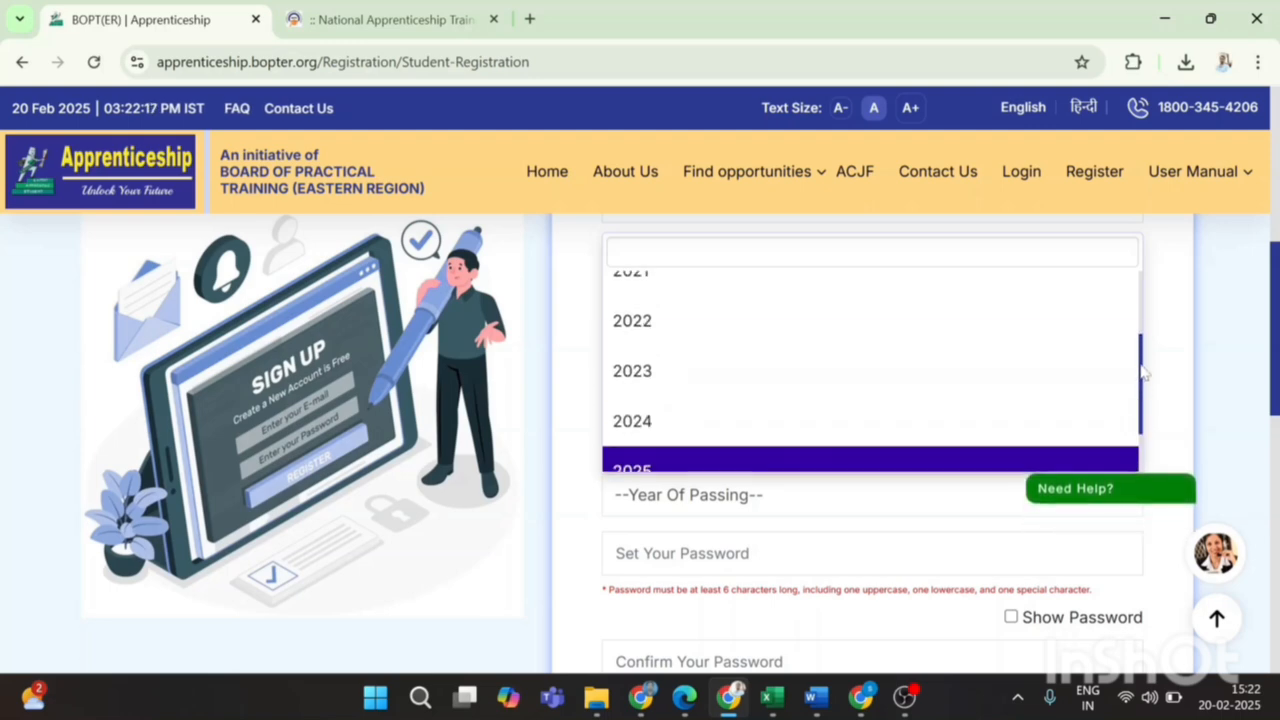
pyautogui.scroll(-1, 1140, 416)
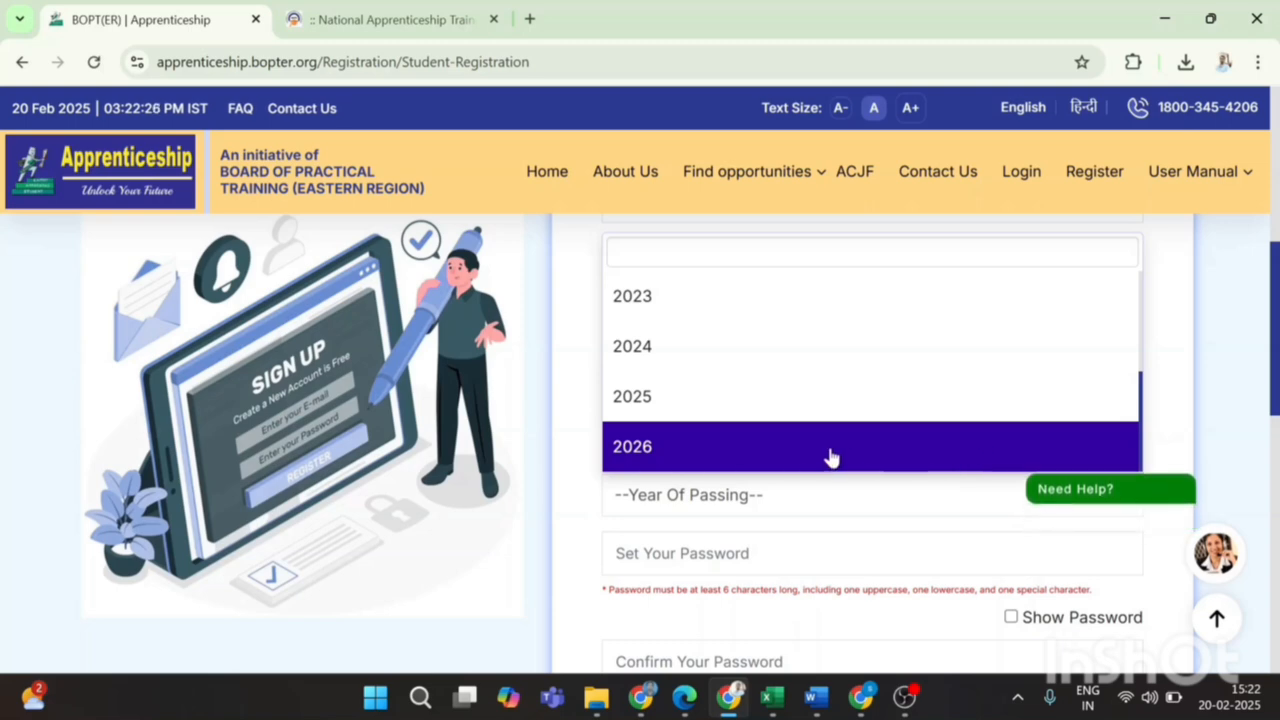
pyautogui.click(745, 453)
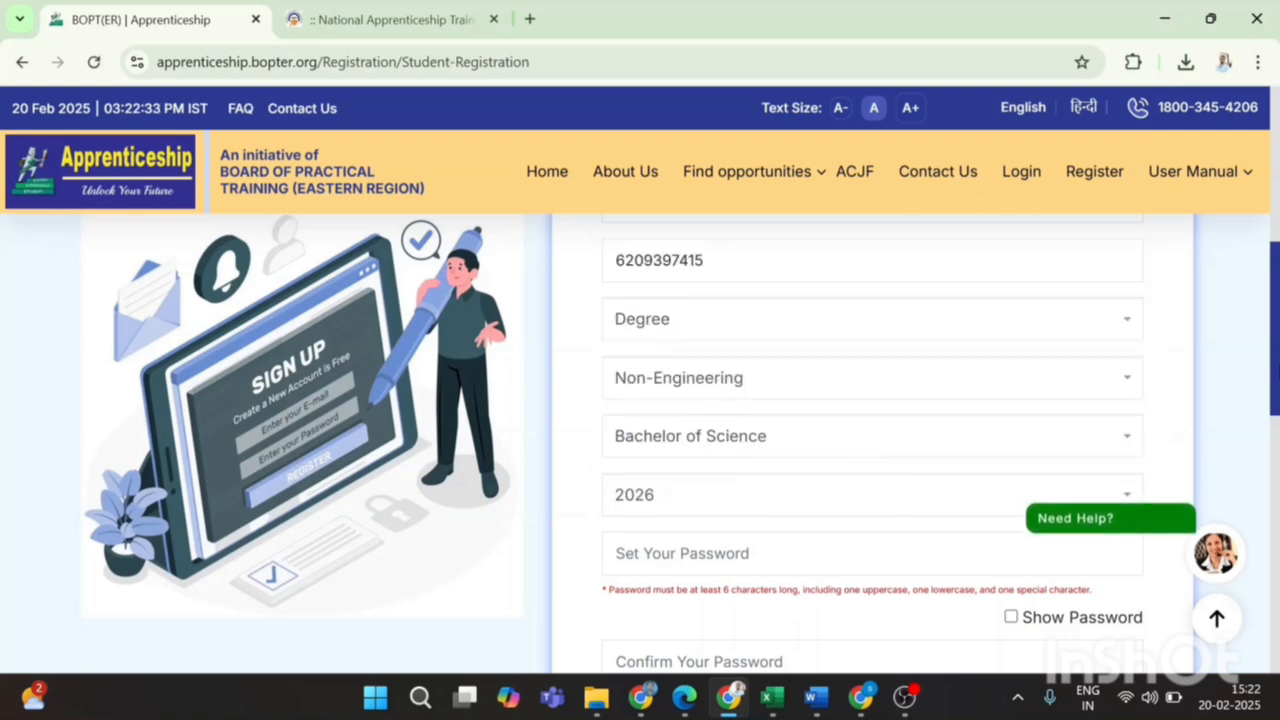
# Review the password requirements in the registration form.
pyautogui.scroll(-2, 1275, 400)
pyautogui.click(886, 336)
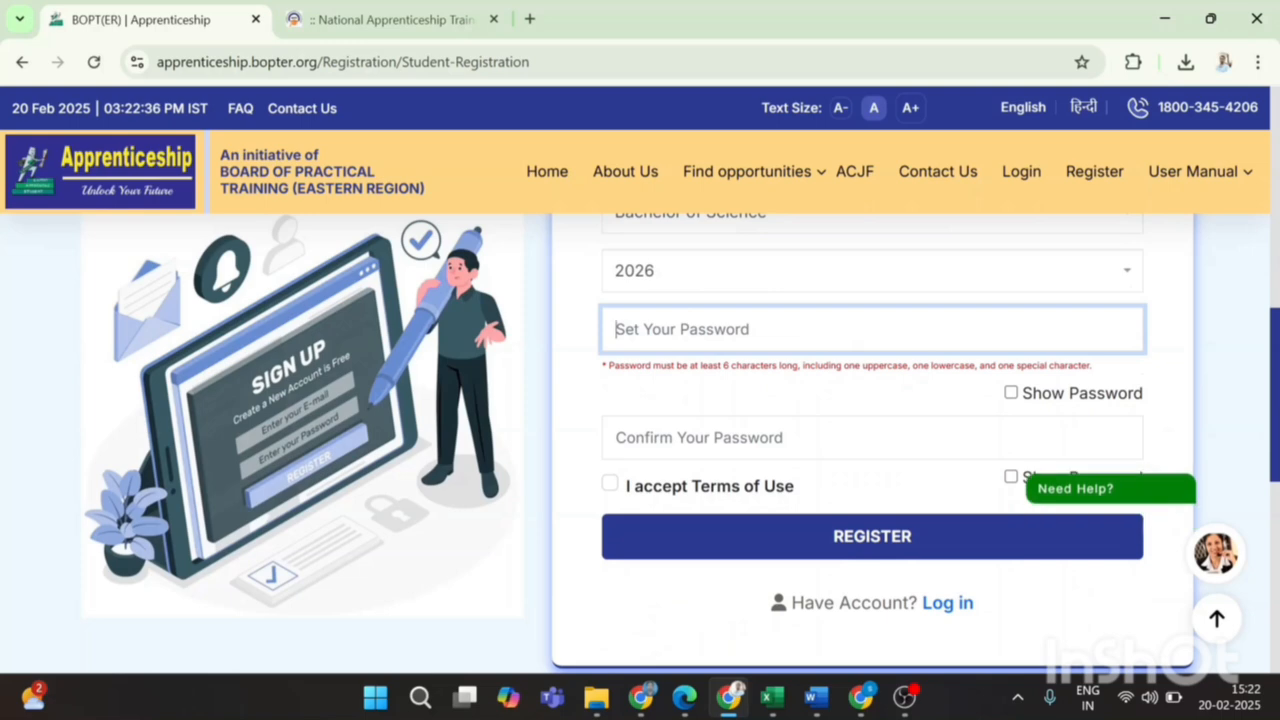
pyautogui.click(721, 371)
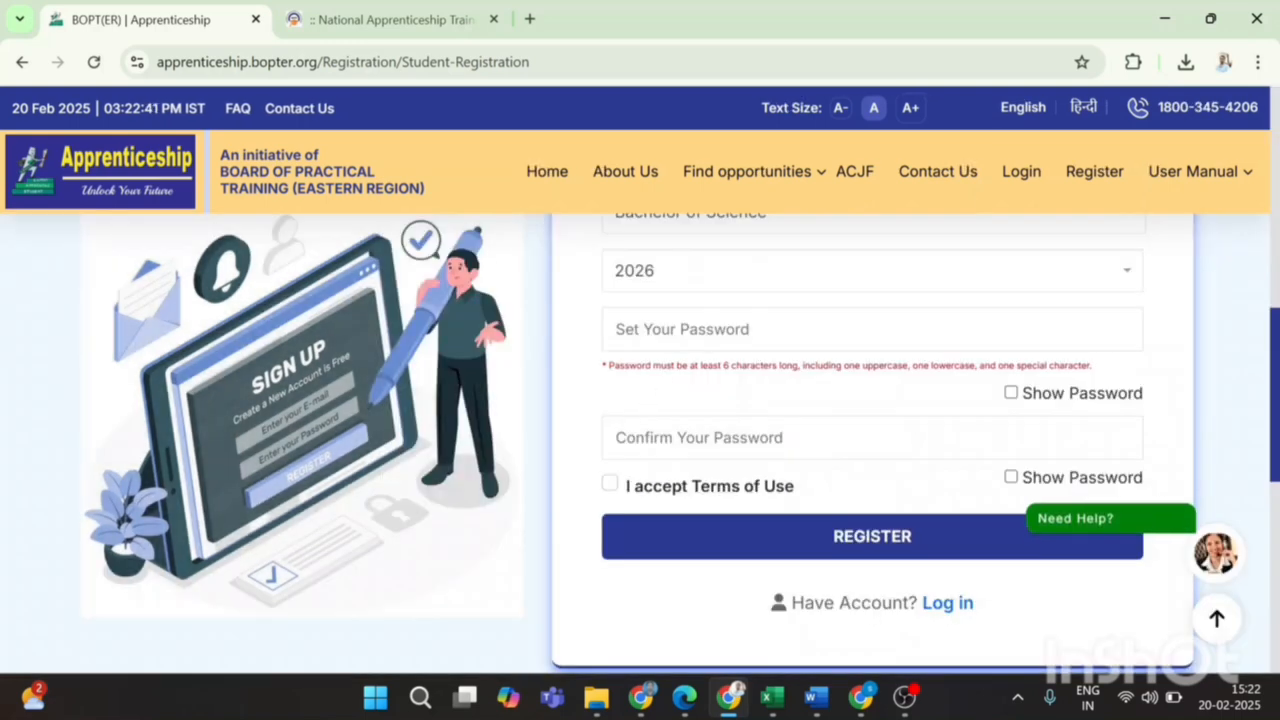
pyautogui.click(690, 330)
pyautogui.click(777, 368)
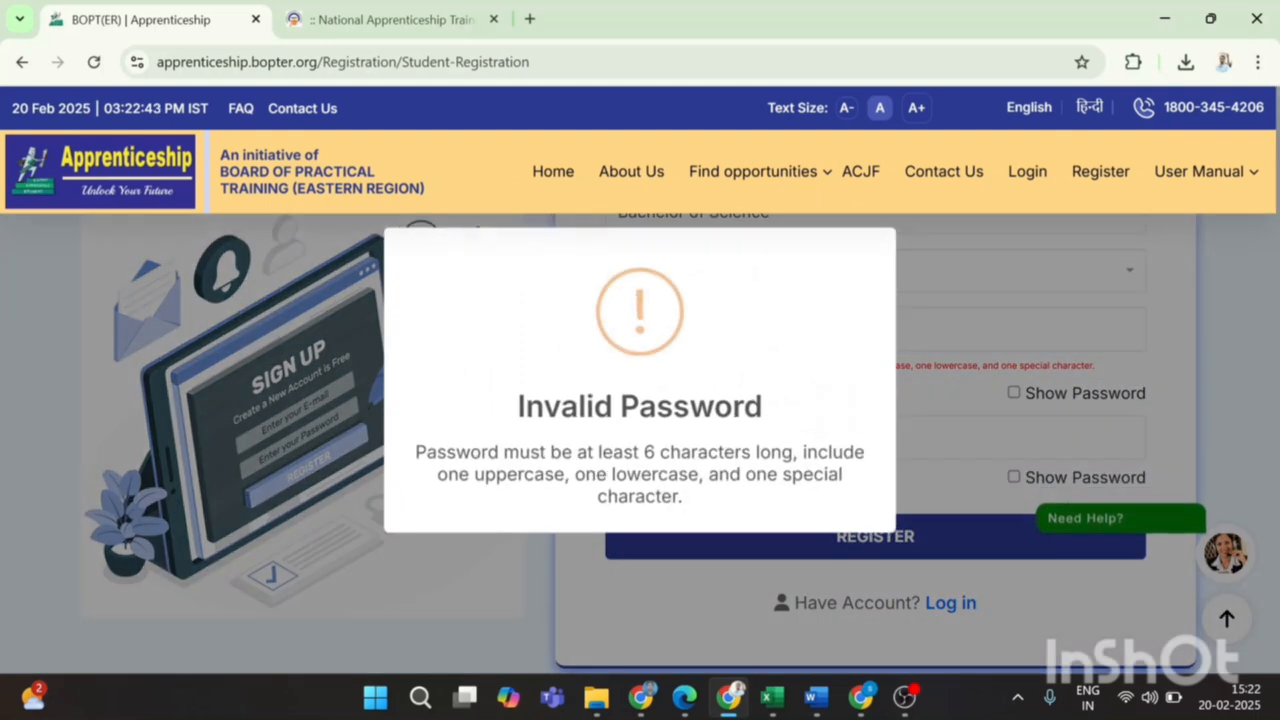
pyautogui.moveTo(642, 452); pyautogui.dragTo(668, 474)
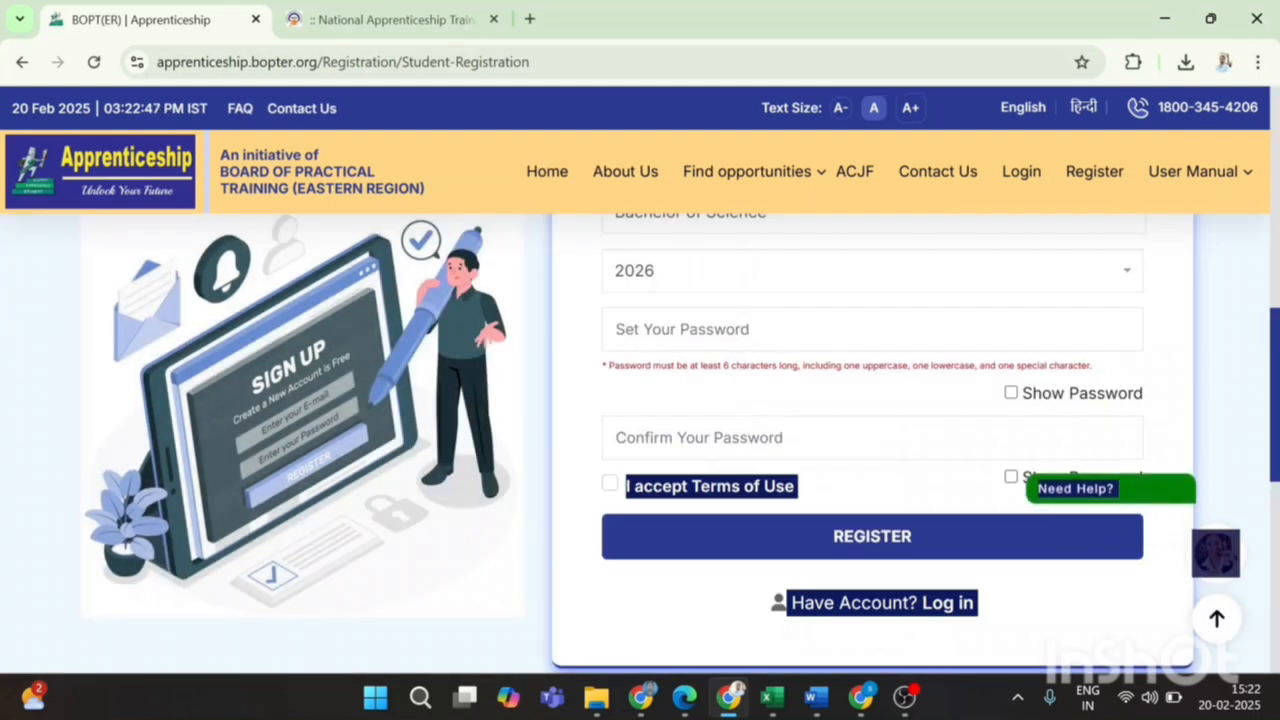
pyautogui.moveTo(868, 366); pyautogui.dragTo(1092, 366)
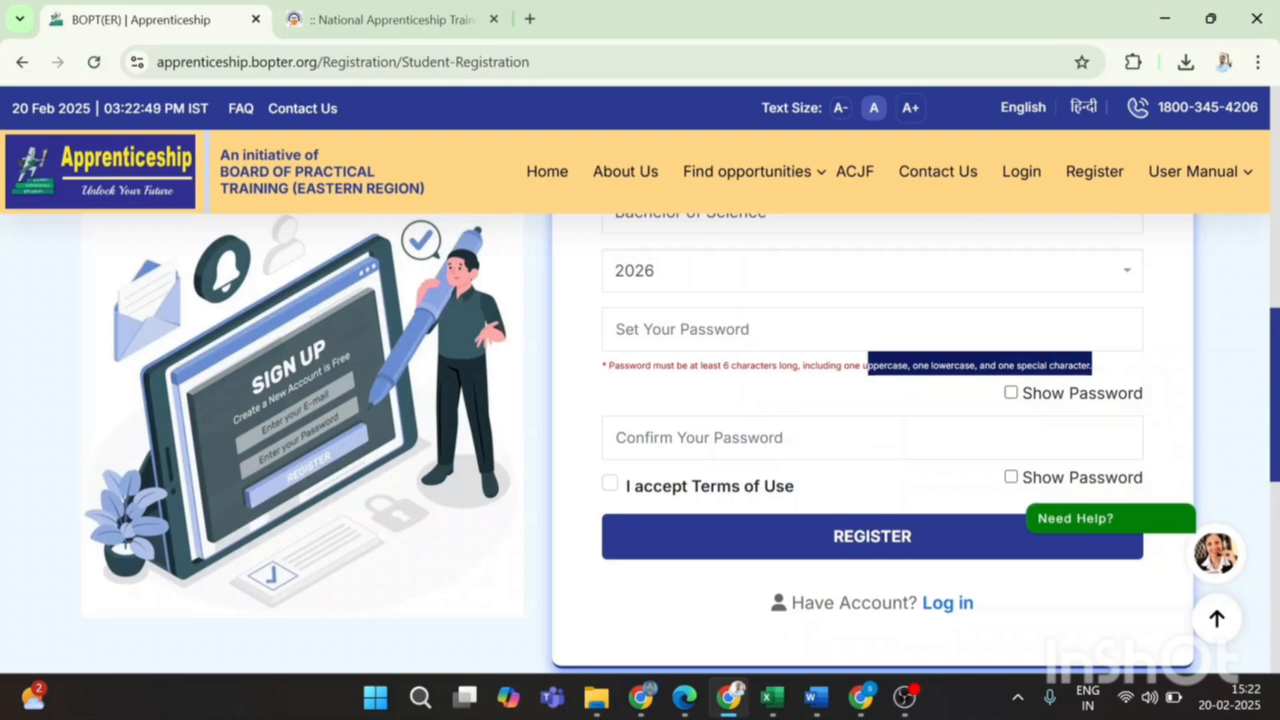
pyautogui.click(908, 375)
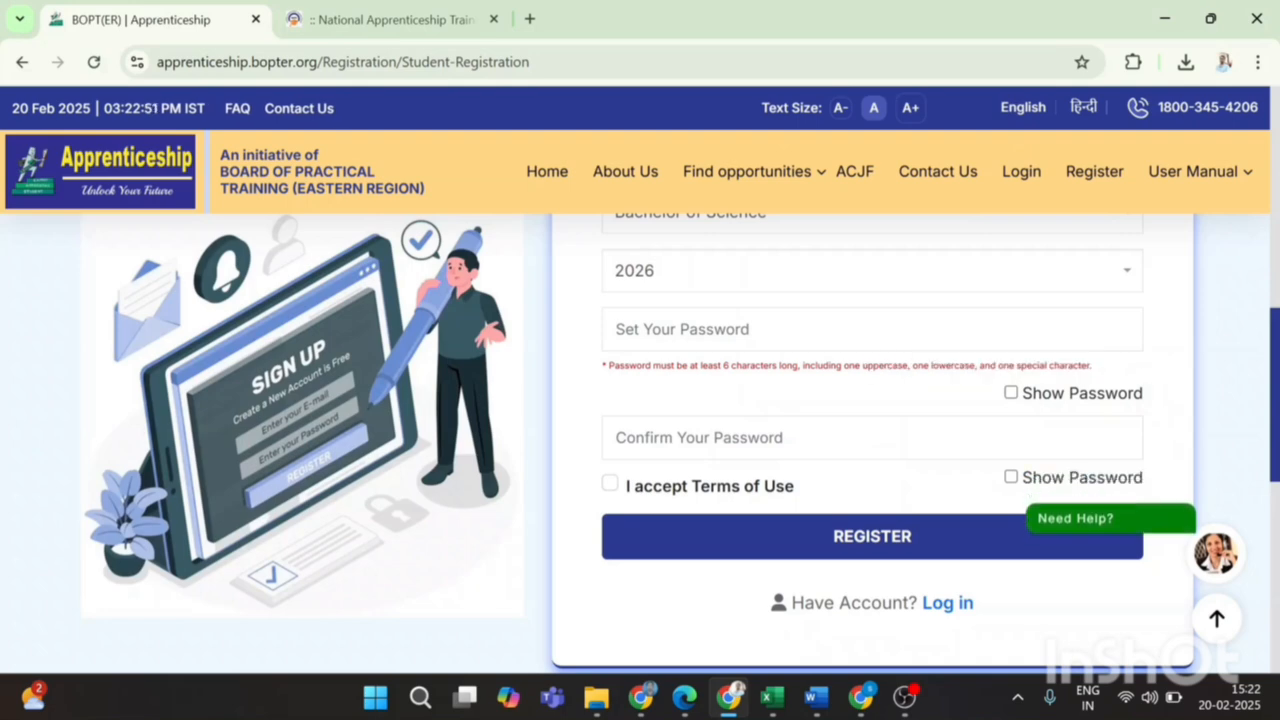
pyautogui.click(890, 331)
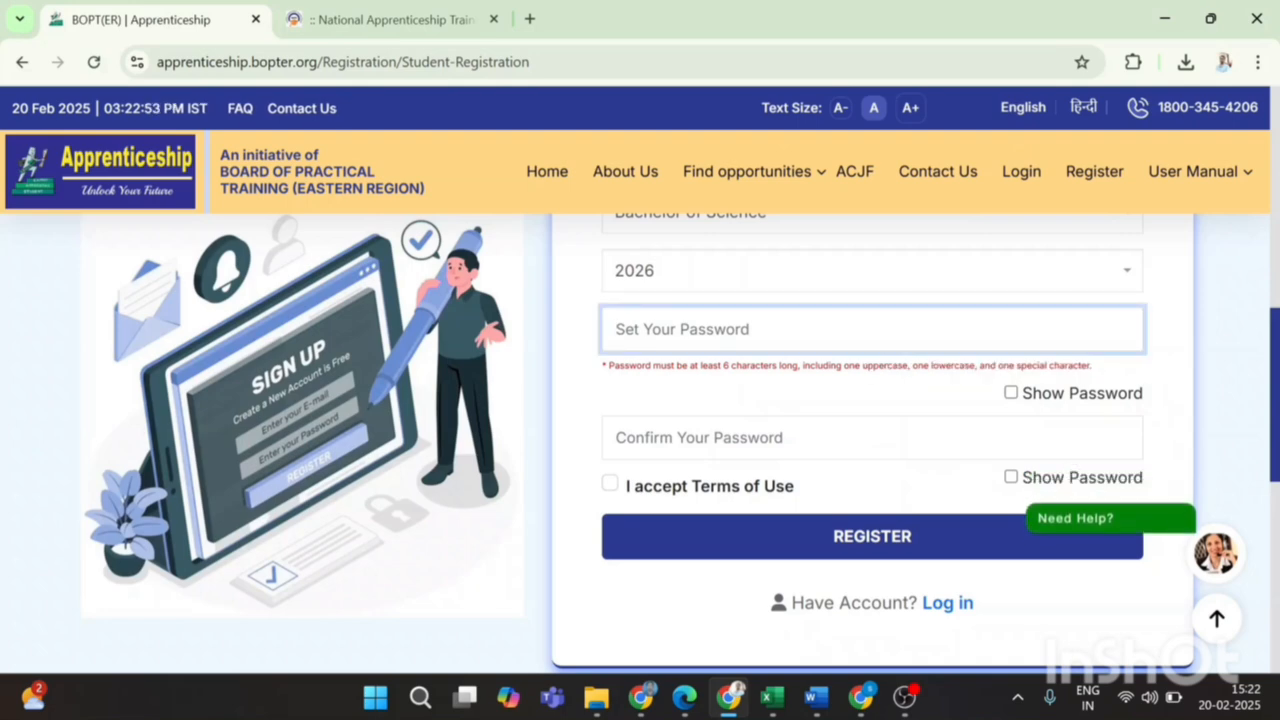
pyautogui.write('A')
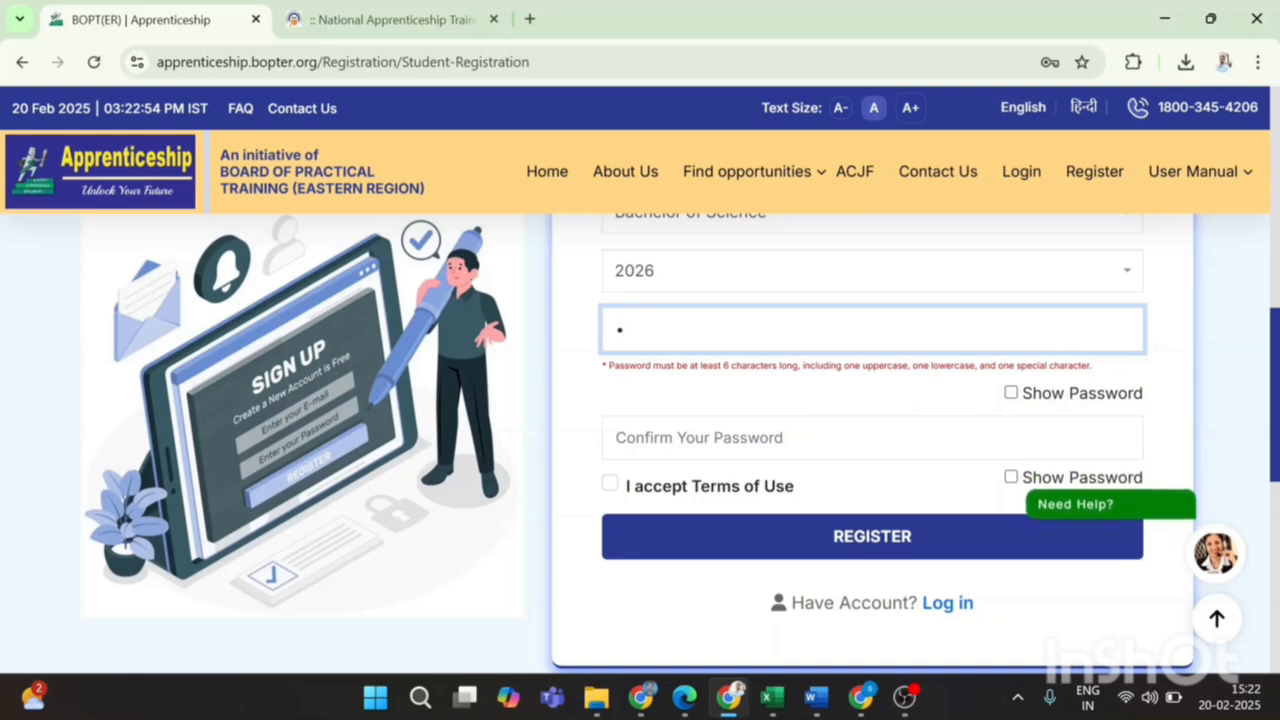
pyautogui.click(1010, 392)
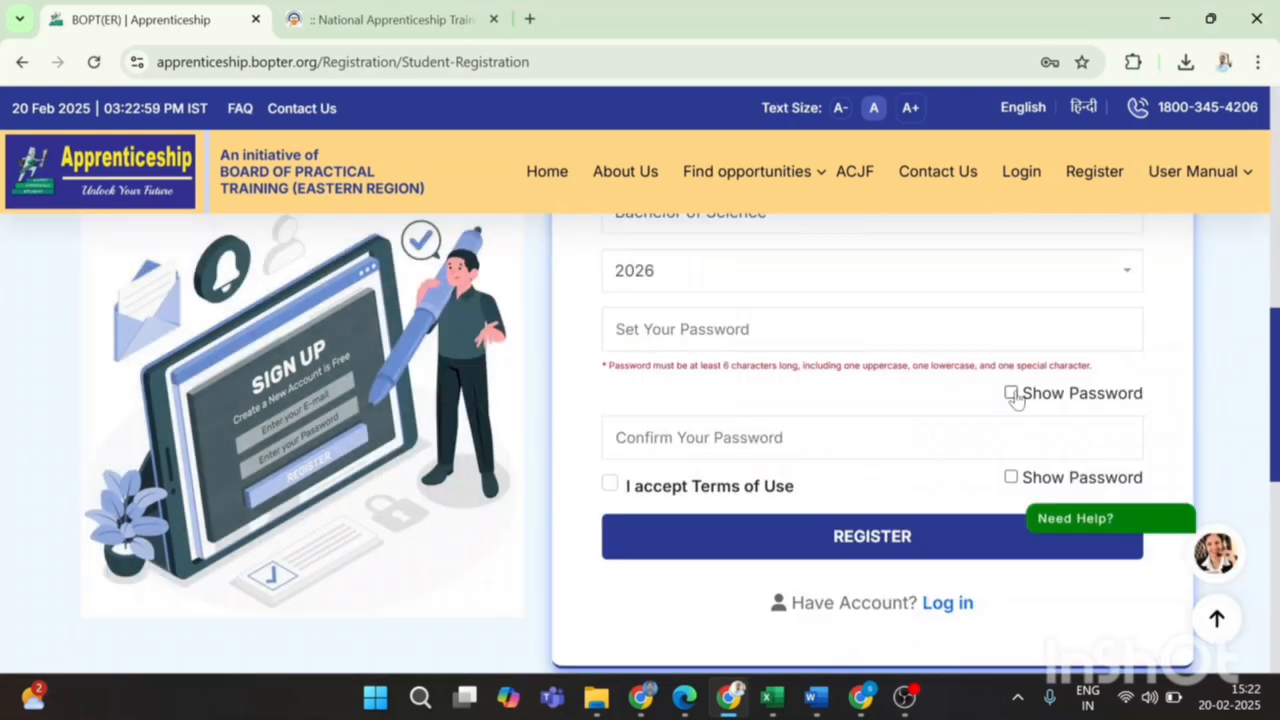
# Turn on Show Password for the first password field and enter the new account password.
pyautogui.click(1014, 395)
pyautogui.click(700, 329)
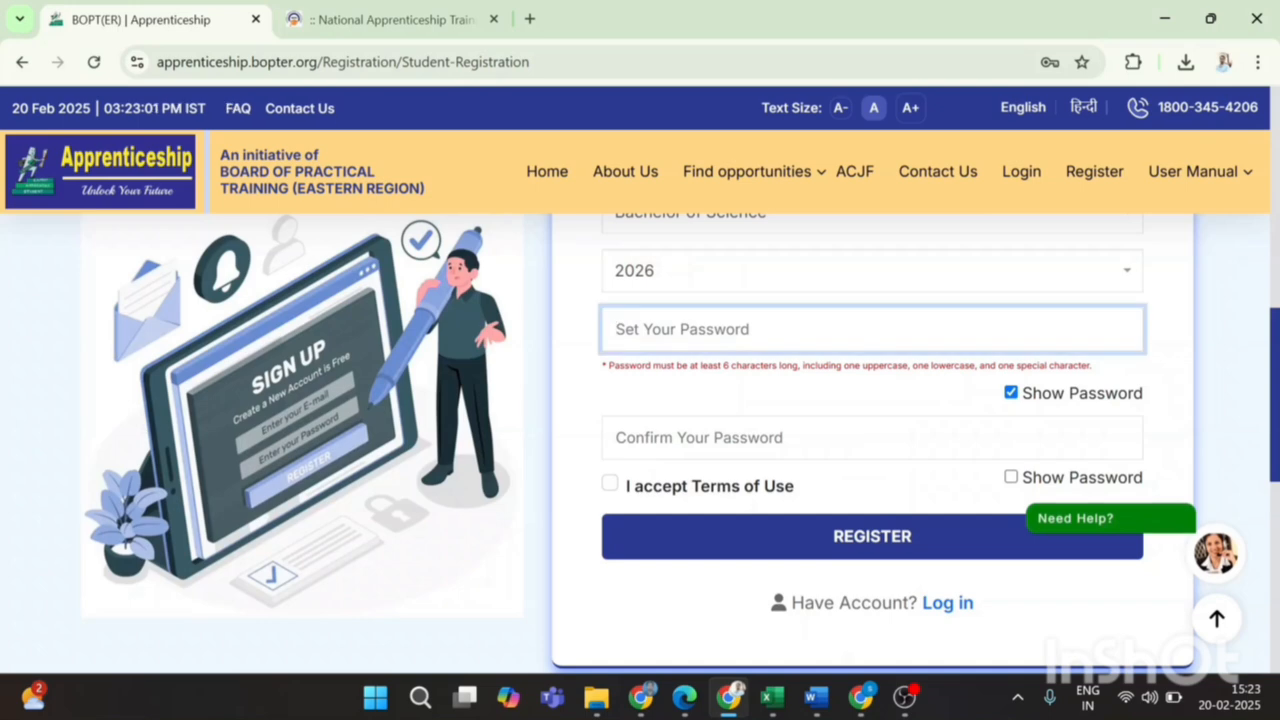
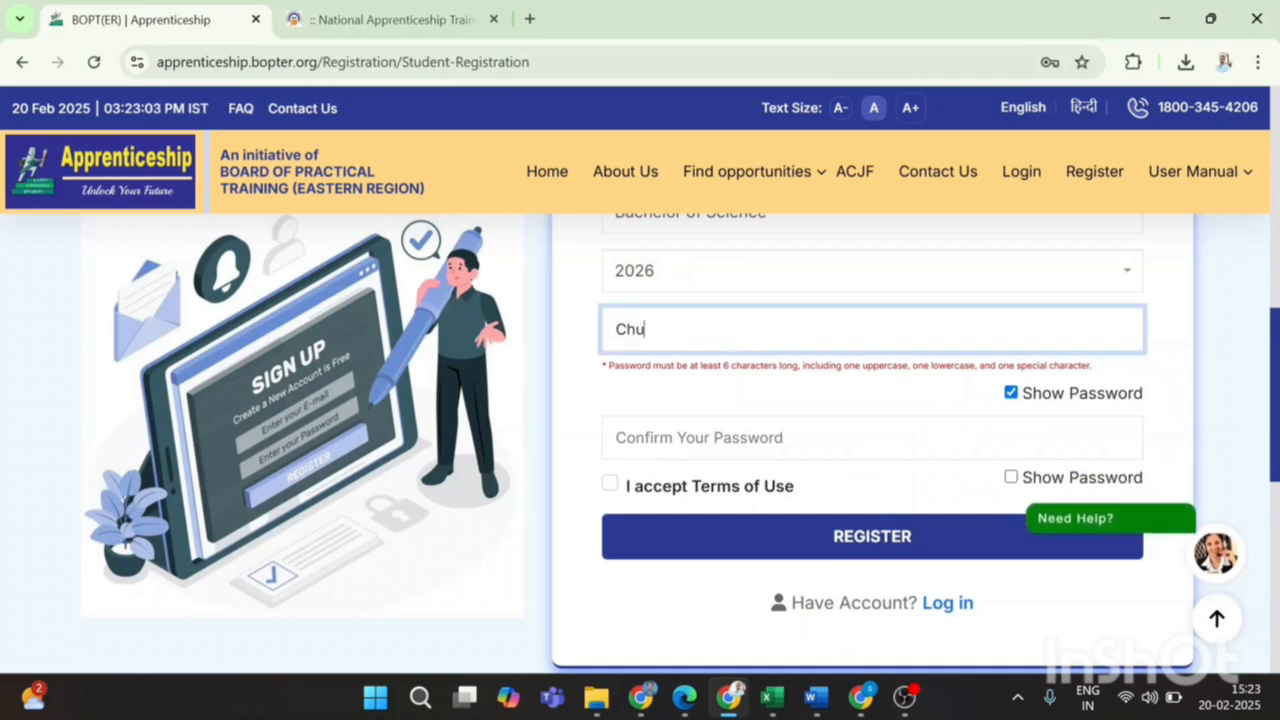
pyautogui.hotkey('shift', 'Left')
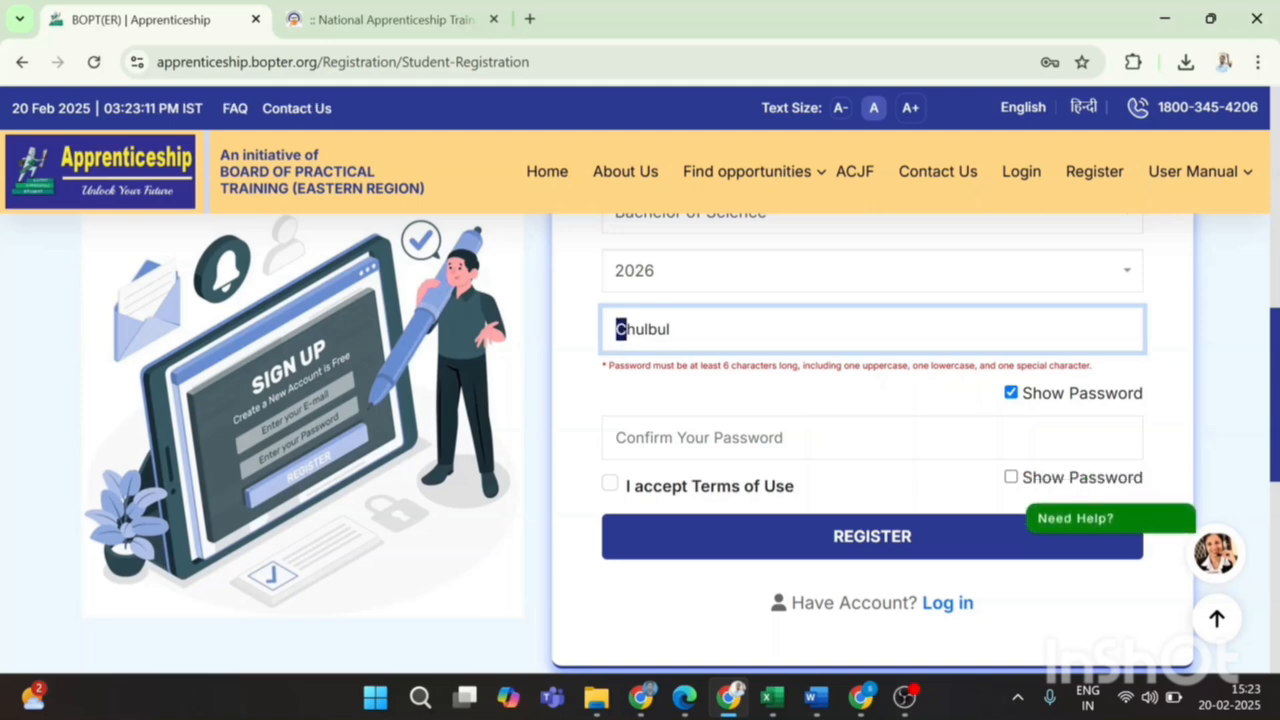
pyautogui.click(671, 329)
pyautogui.write('@')
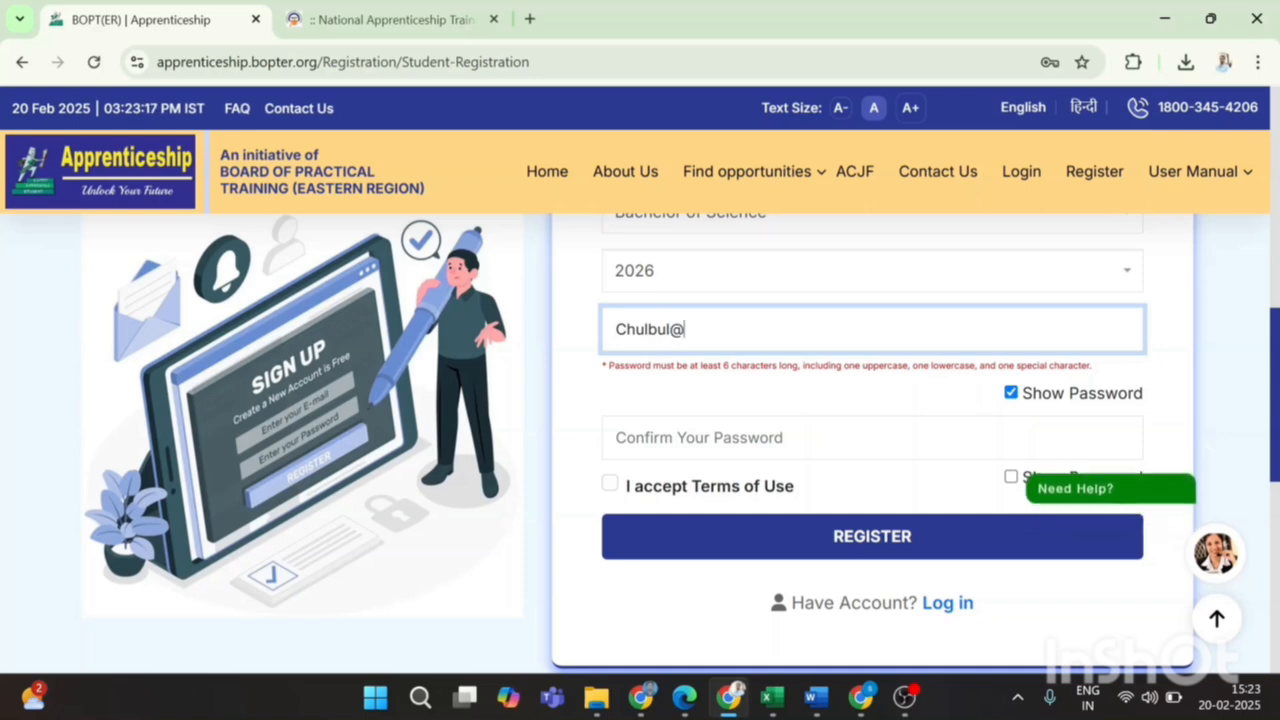
# Enter the same account password in the password confirmation field.
pyautogui.click(682, 436)
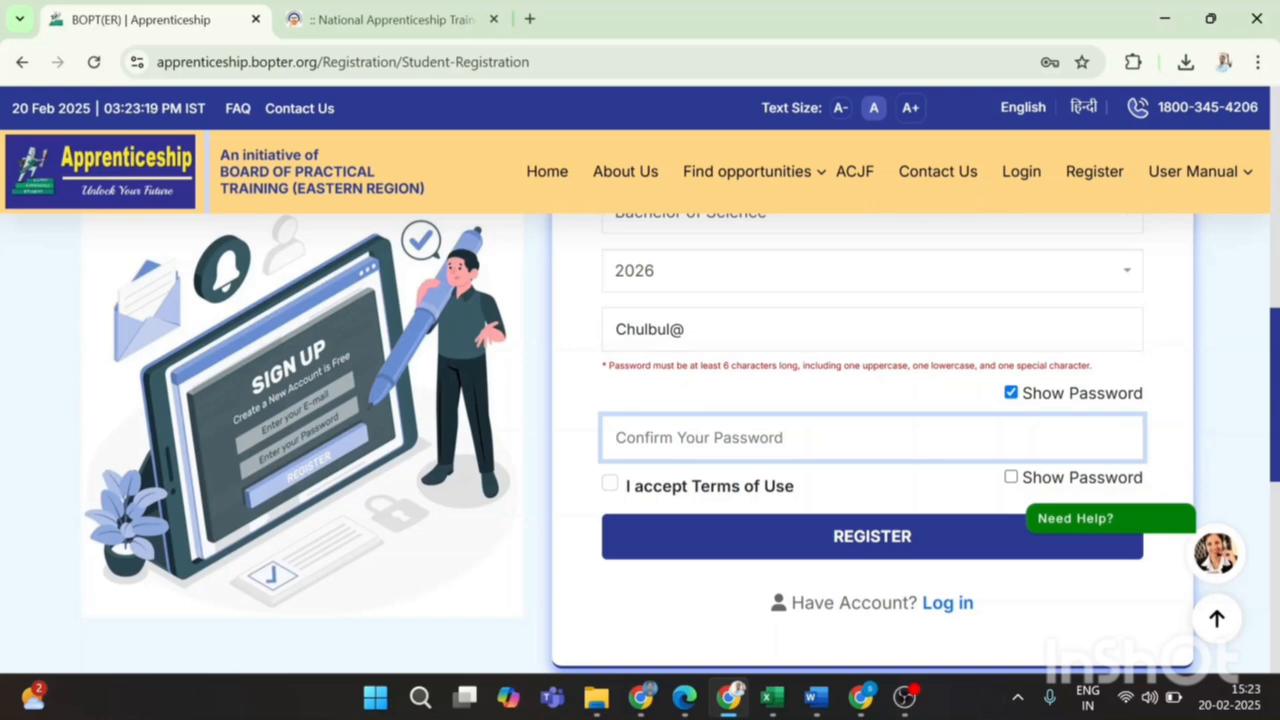
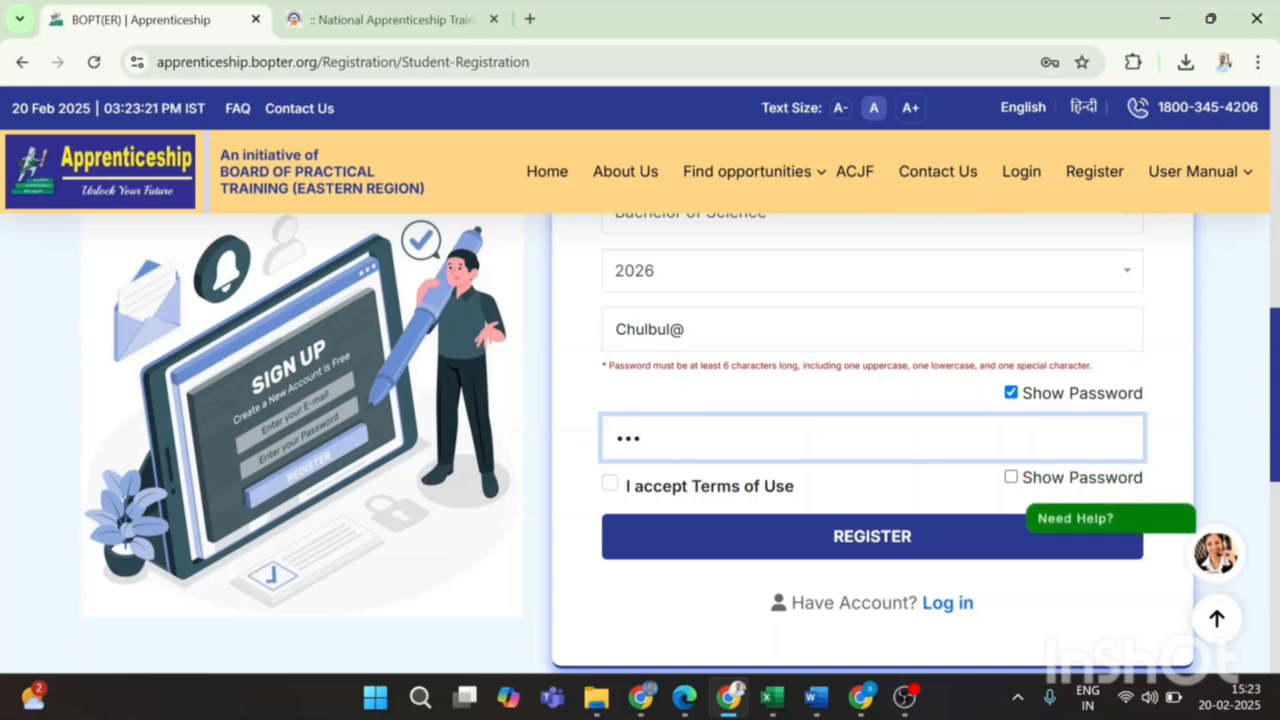
# Accept the Terms of Use by going through the 'Job for GenX' Policy Guidelines and agreeing to them.
pyautogui.click(610, 484)
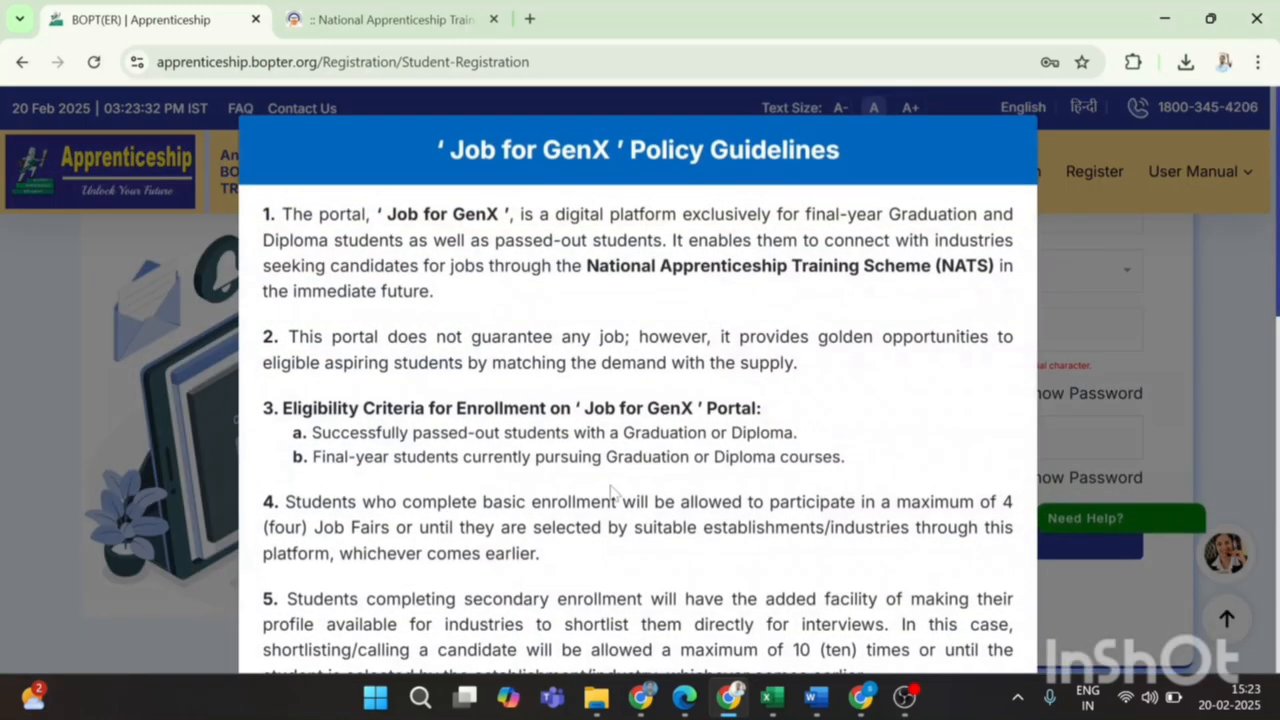
pyautogui.scroll(-10, 718, 620)
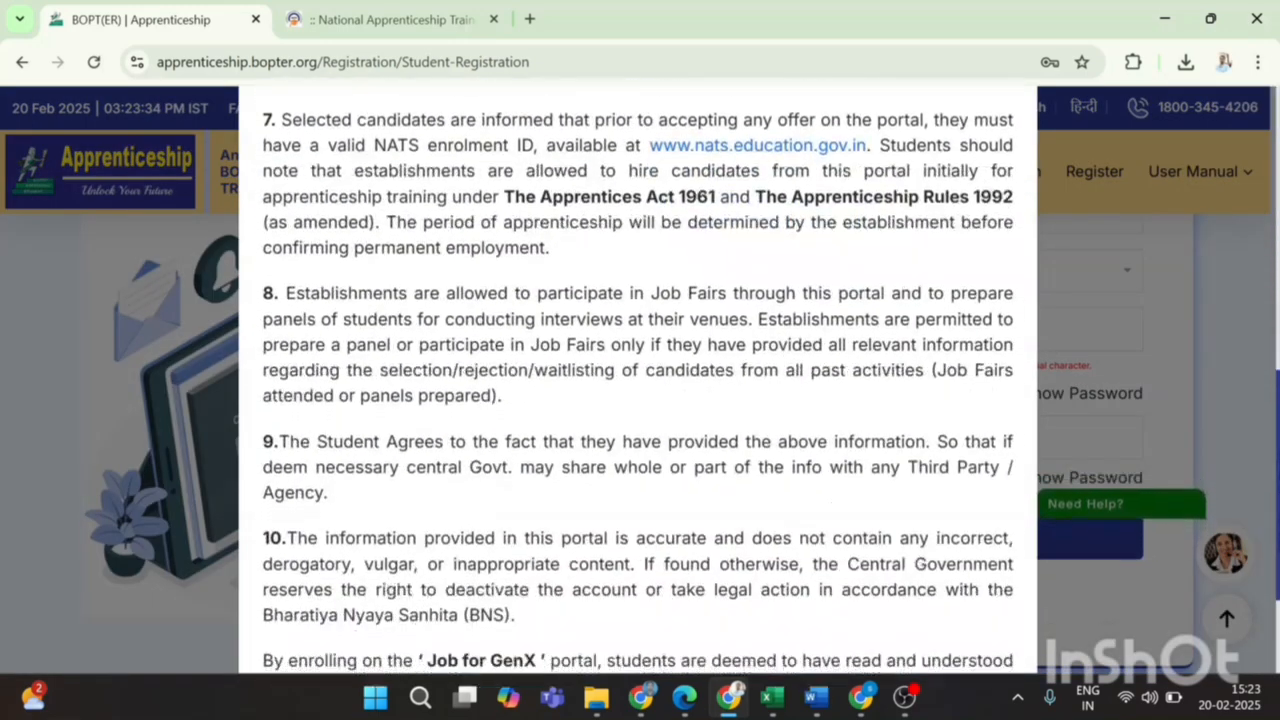
pyautogui.click(592, 610)
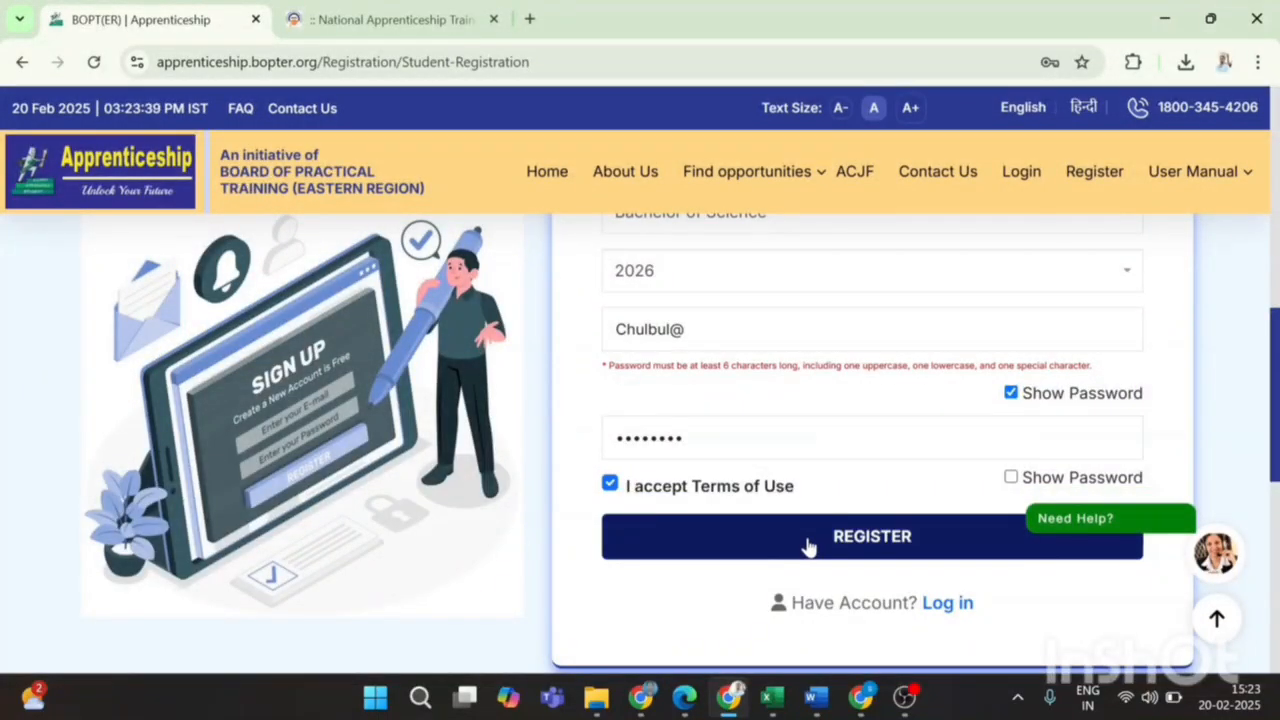
# Submit the registration form and acknowledge the OTP notice.
pyautogui.click(808, 545)
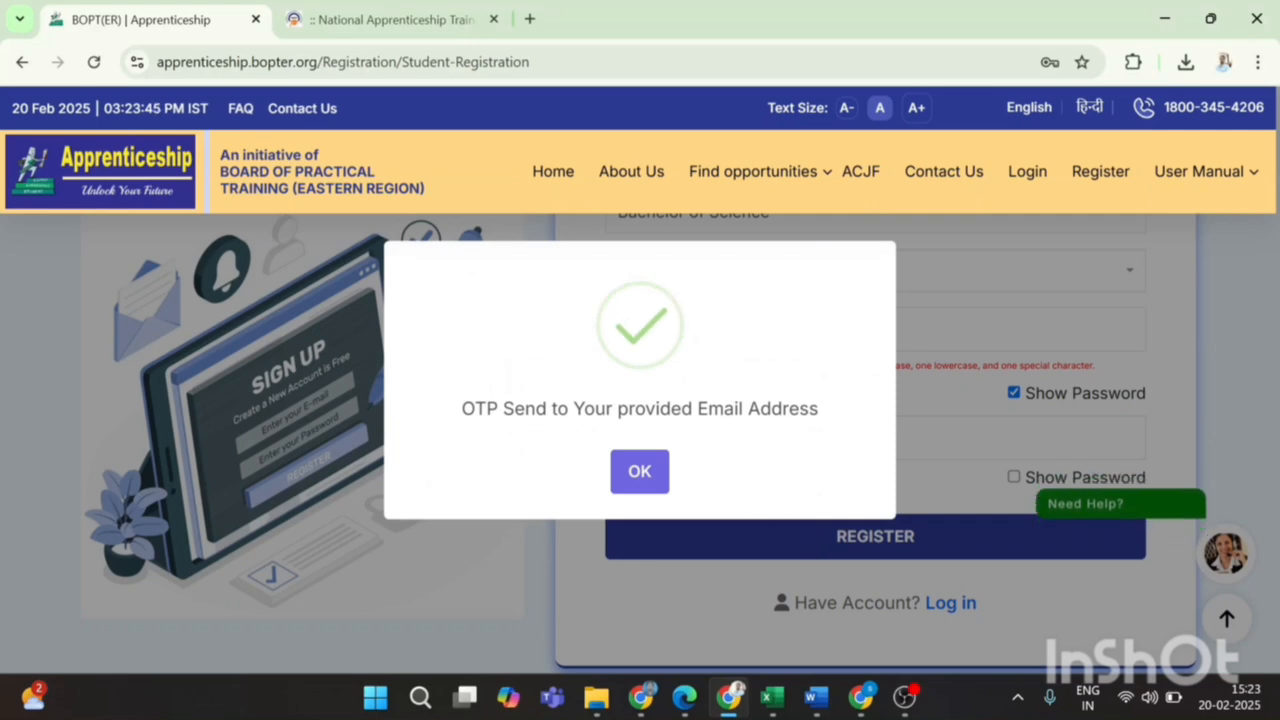
pyautogui.moveTo(583, 408); pyautogui.dragTo(818, 408)
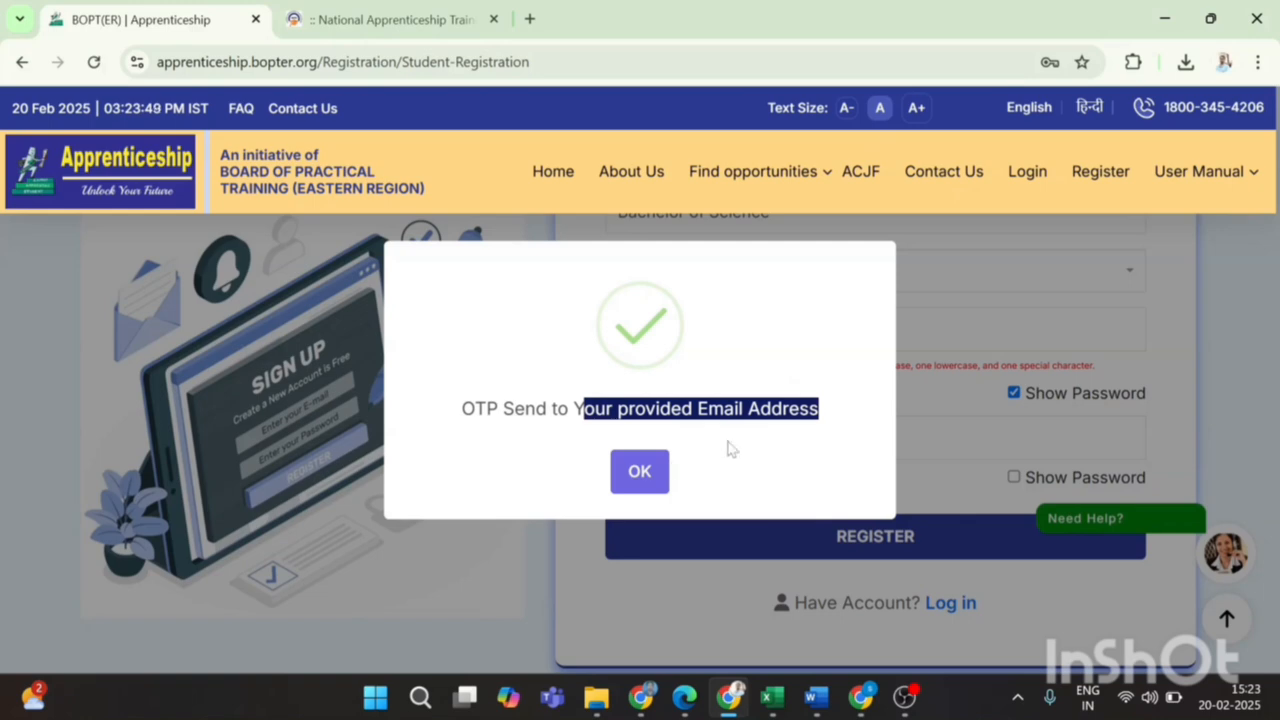
pyautogui.click(649, 473)
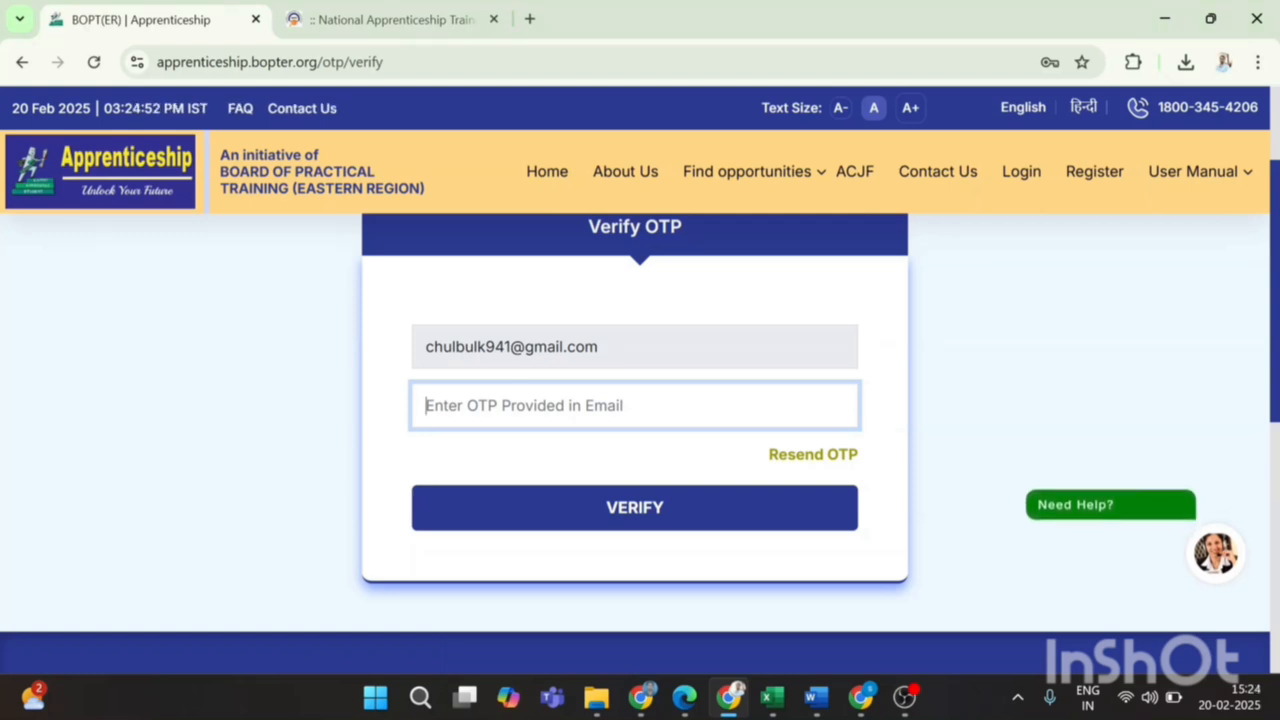
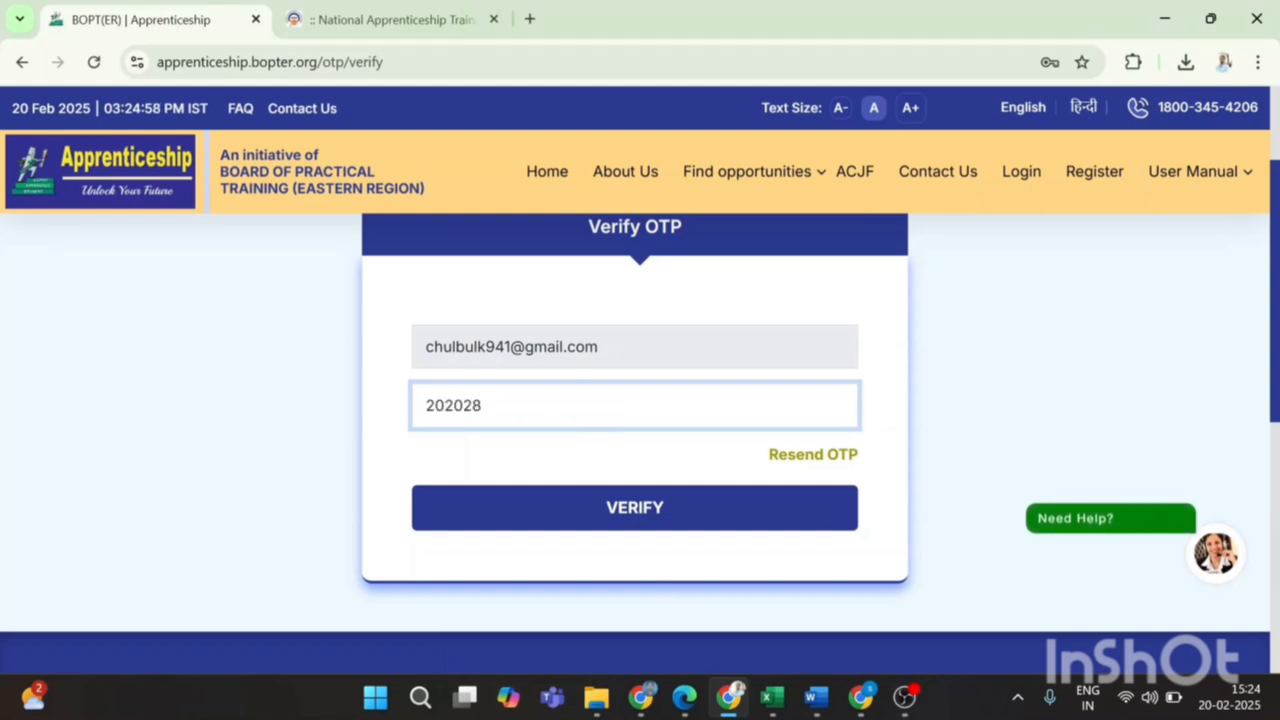
# Enter the OTP received by email and verify it.
pyautogui.click(609, 515)
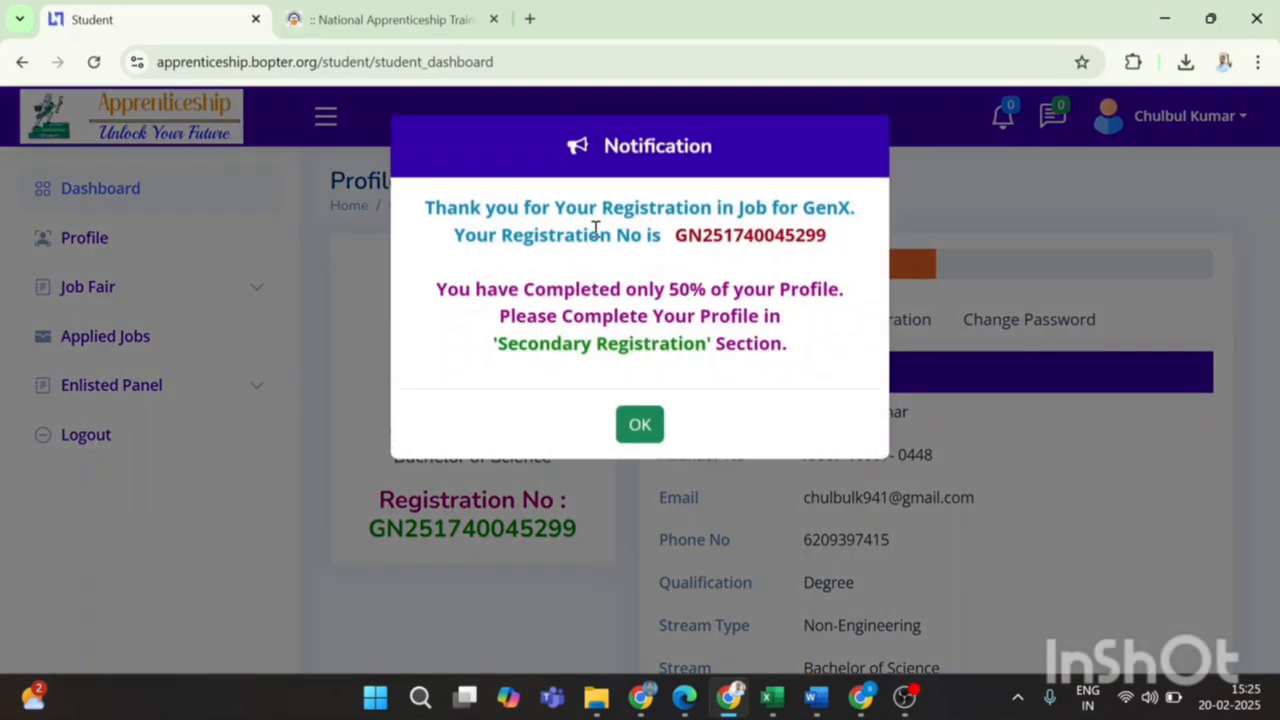
# Close the registration notification and open the Secondary Registration form of the student profile.
pyautogui.moveTo(670, 234); pyautogui.dragTo(866, 248)
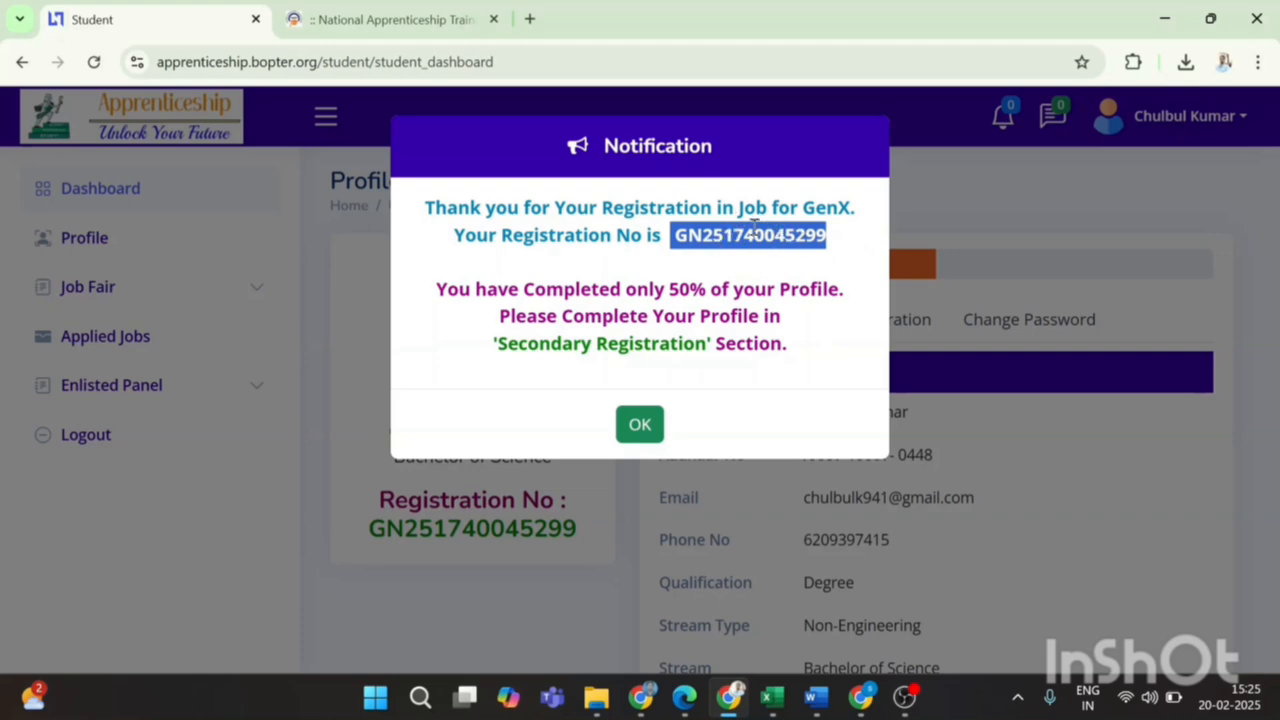
pyautogui.click(646, 426)
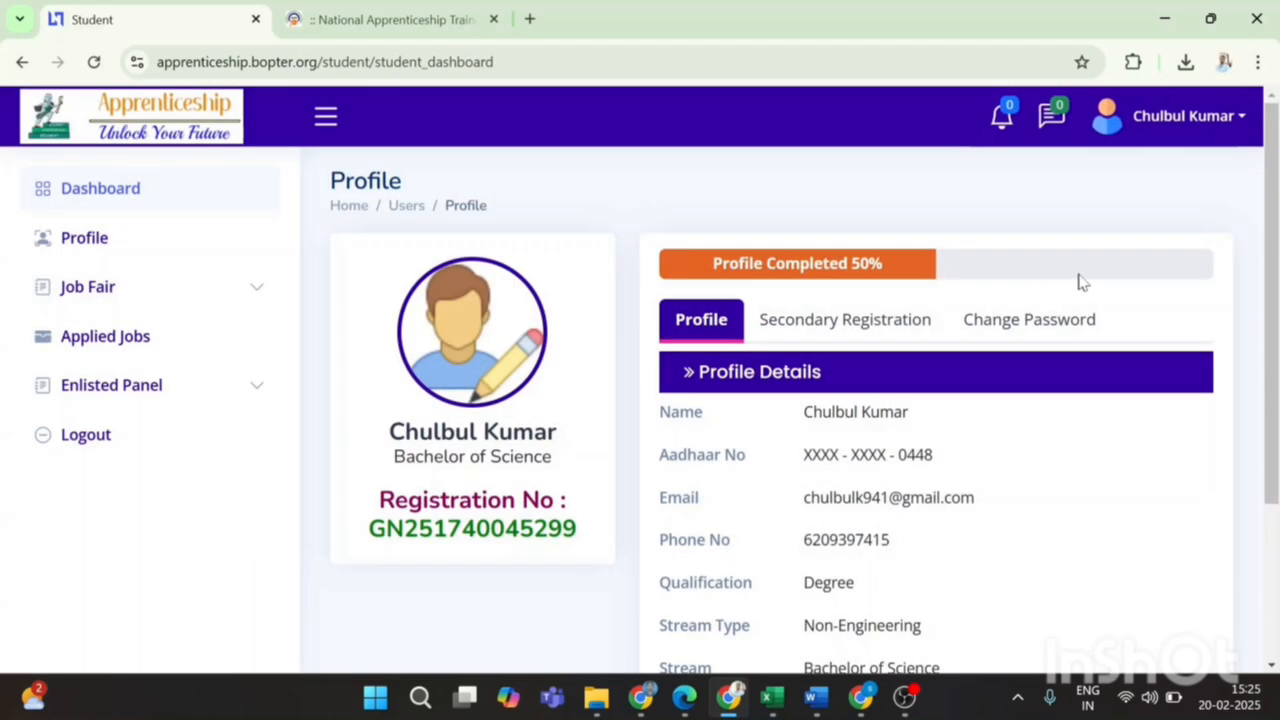
pyautogui.moveTo(1276, 185); pyautogui.dragTo(1278, 333)
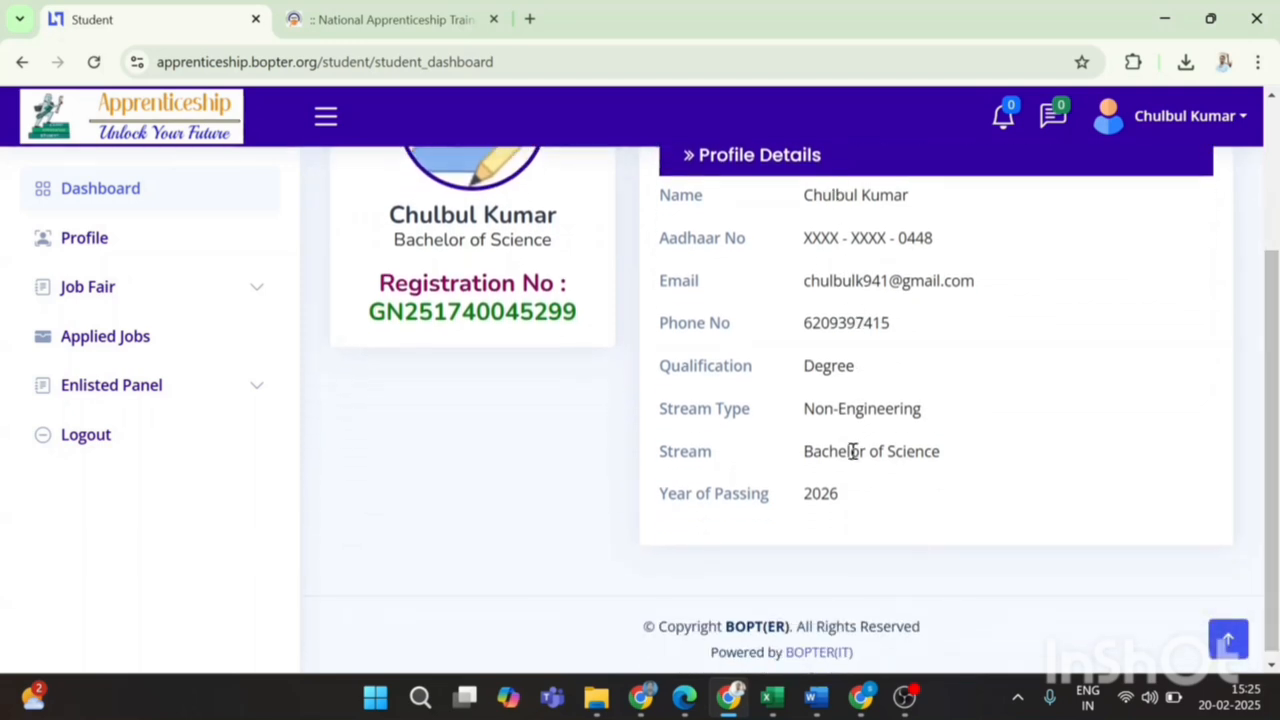
pyautogui.moveTo(1278, 395); pyautogui.dragTo(1275, 263)
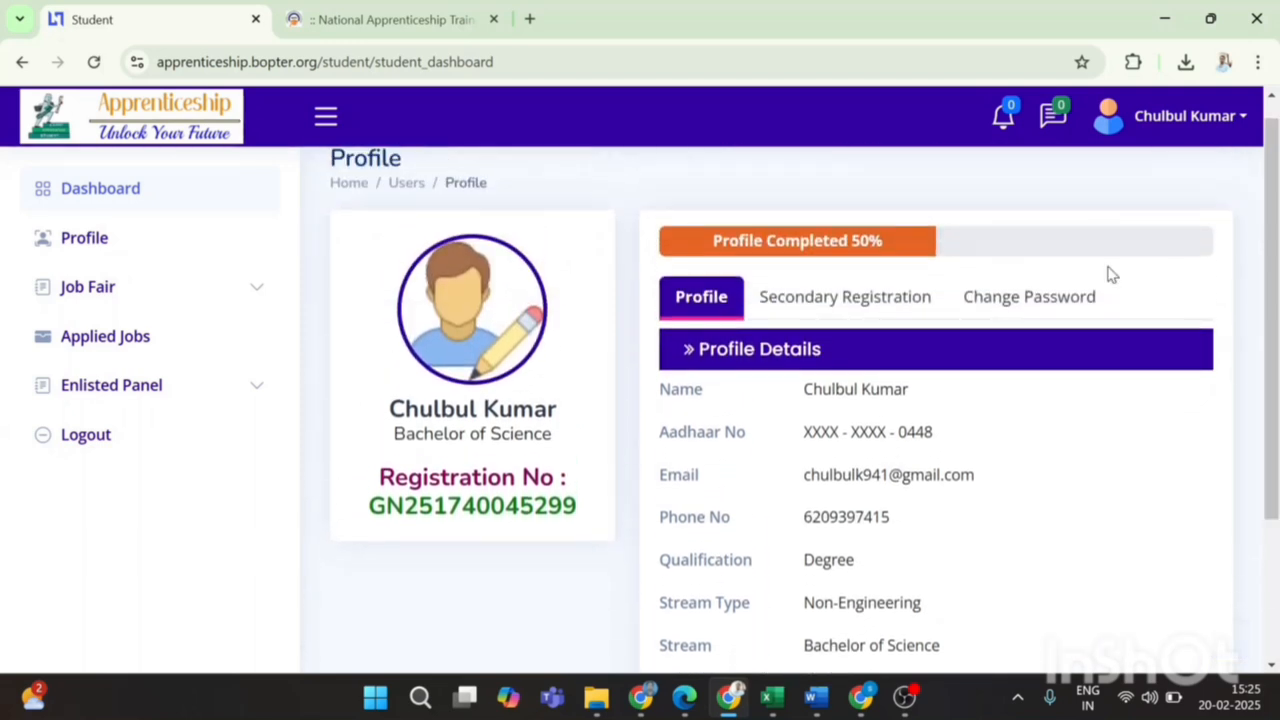
pyautogui.click(847, 297)
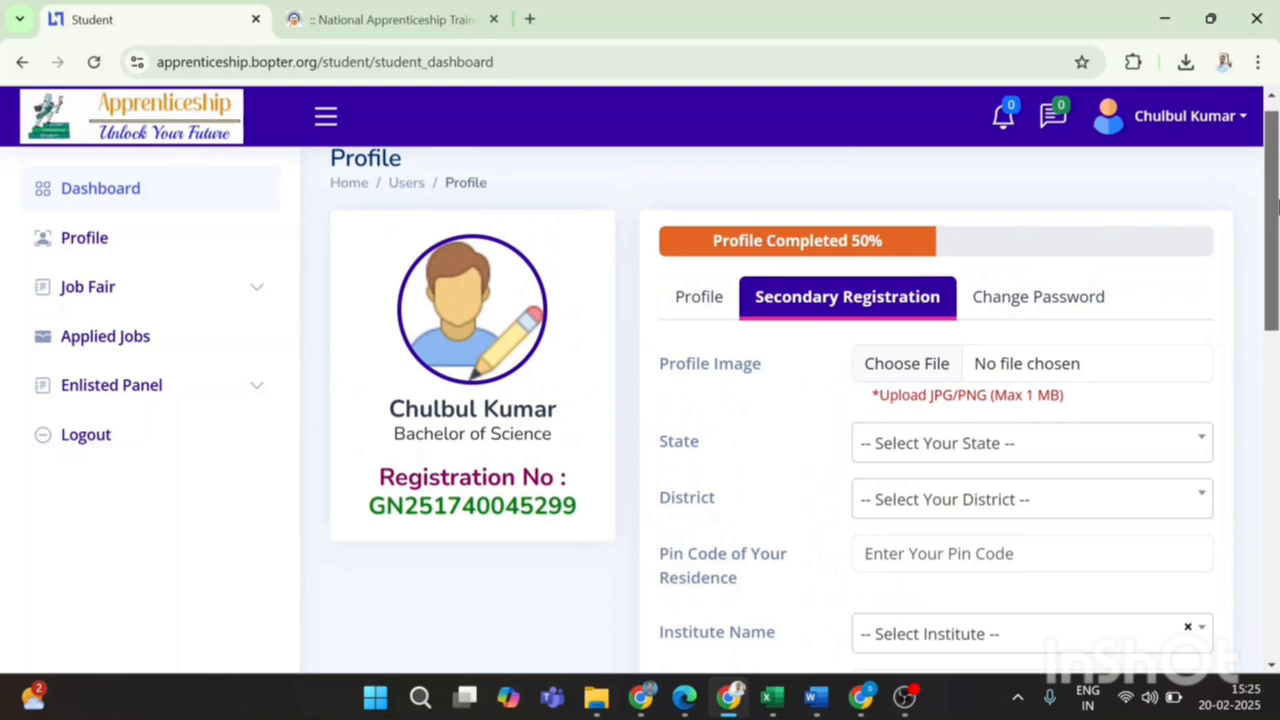
# Upload pic_page-0001.jpg as the profile image from the student's folder in Desktop > SNS College Motihari > BOPT.
pyautogui.moveTo(1277, 235); pyautogui.dragTo(1278, 262)
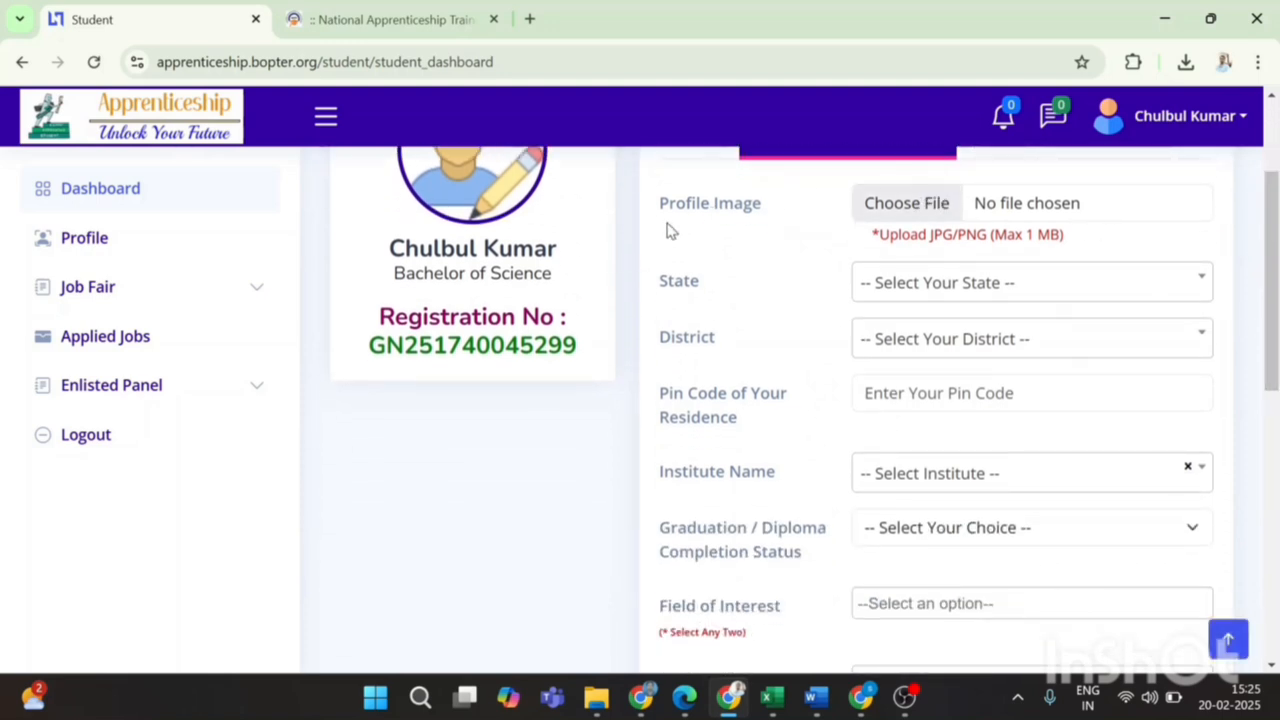
pyautogui.click(911, 204)
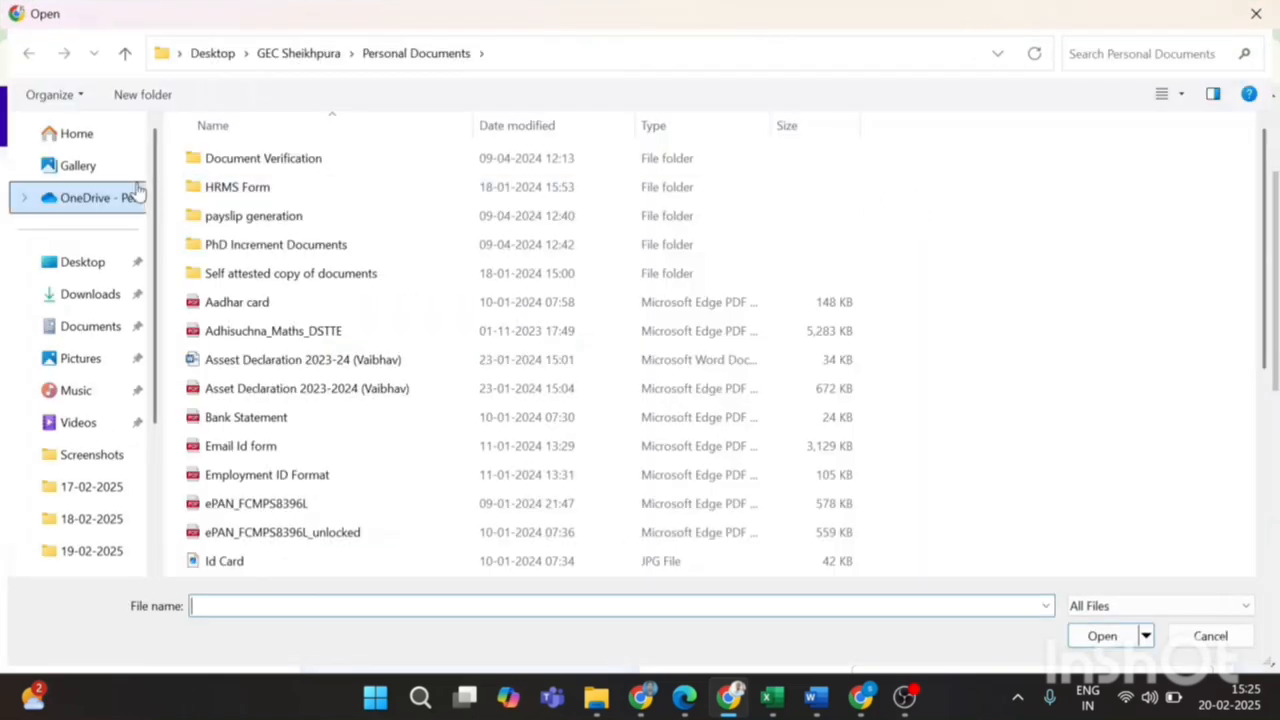
pyautogui.click(83, 277)
pyautogui.click(278, 280)
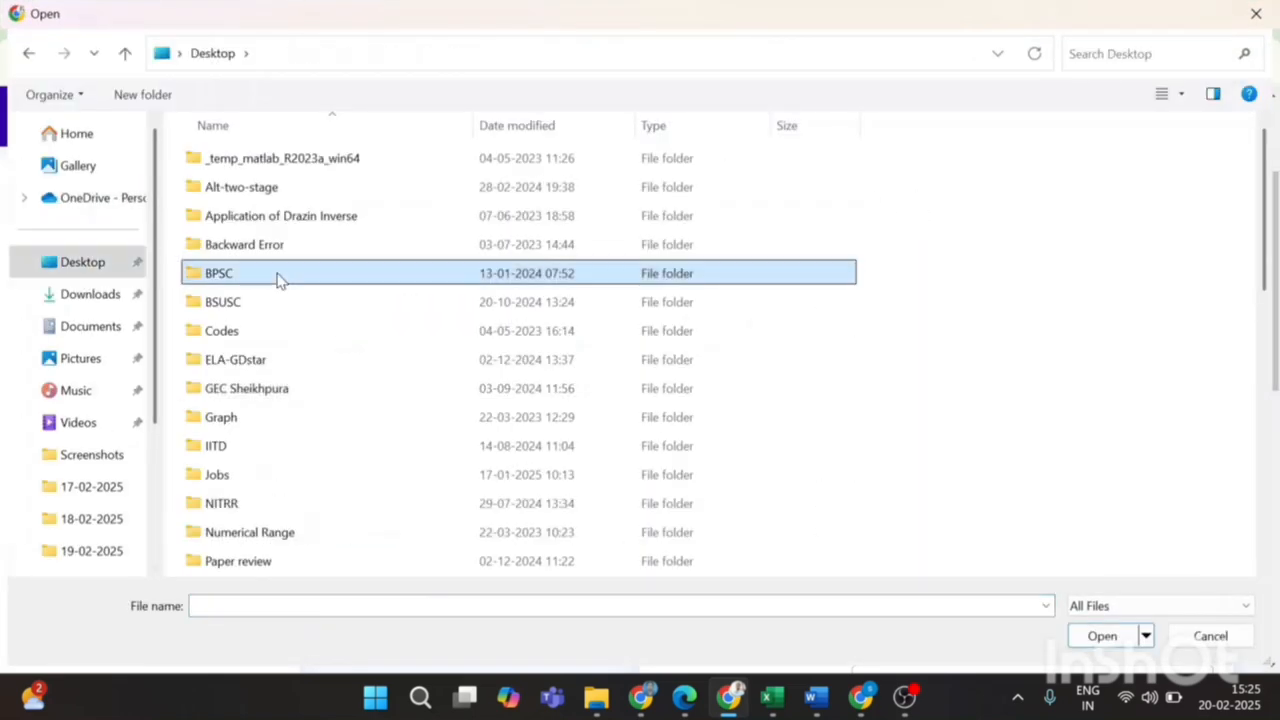
pyautogui.press('s')
pyautogui.press('Return')
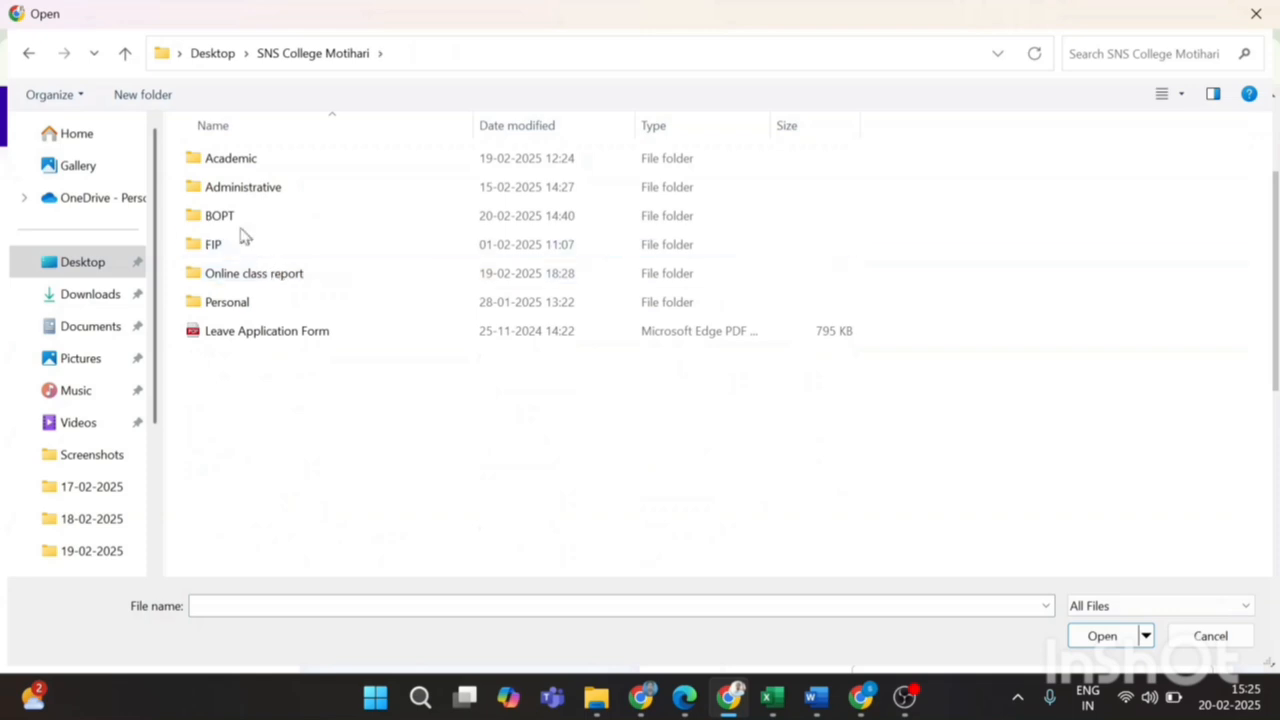
pyautogui.doubleClick(231, 218)
pyautogui.click(257, 160)
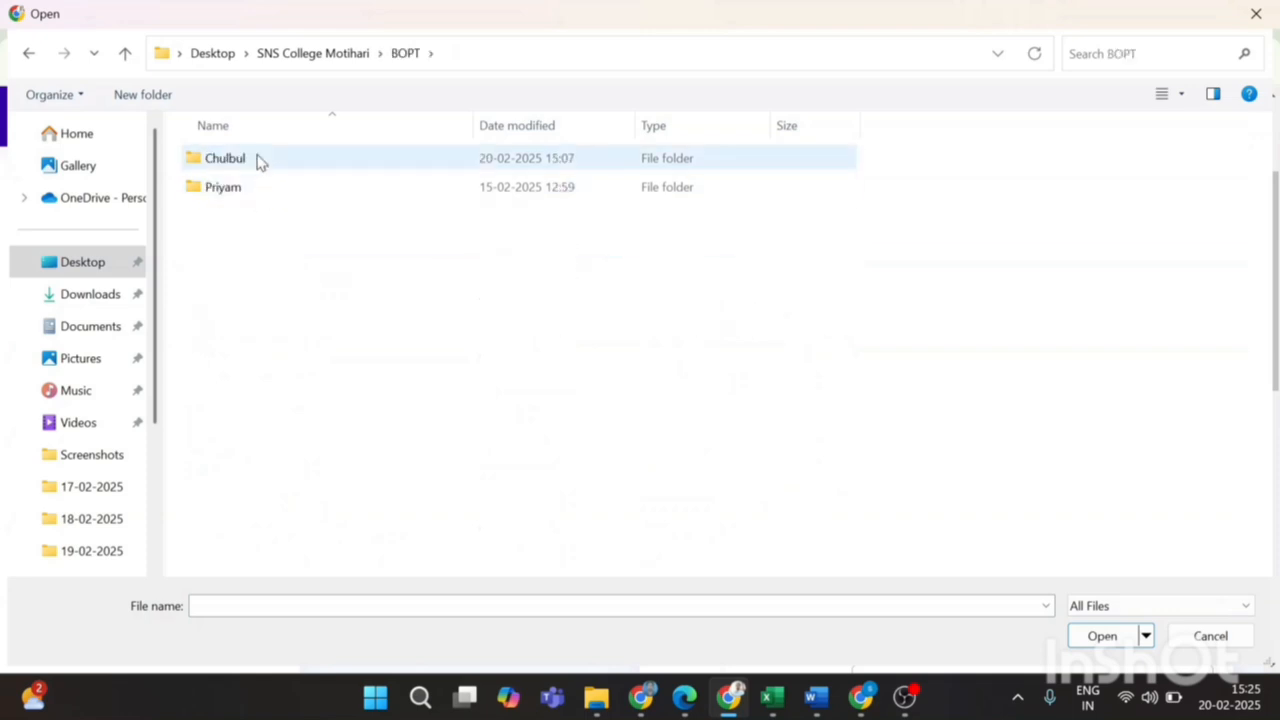
pyautogui.doubleClick(257, 160)
pyautogui.doubleClick(433, 175)
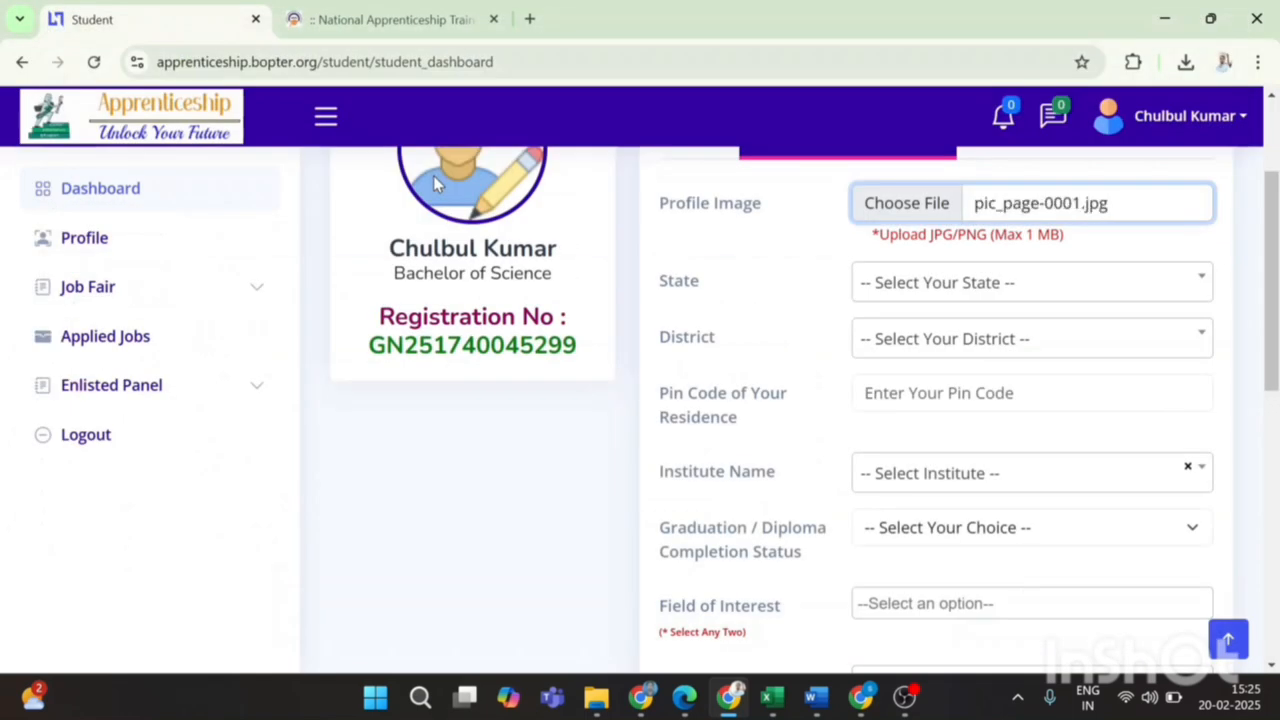
# Set the residence state to BIHAR and the district to EAST CHAMPARAN.
pyautogui.click(922, 288)
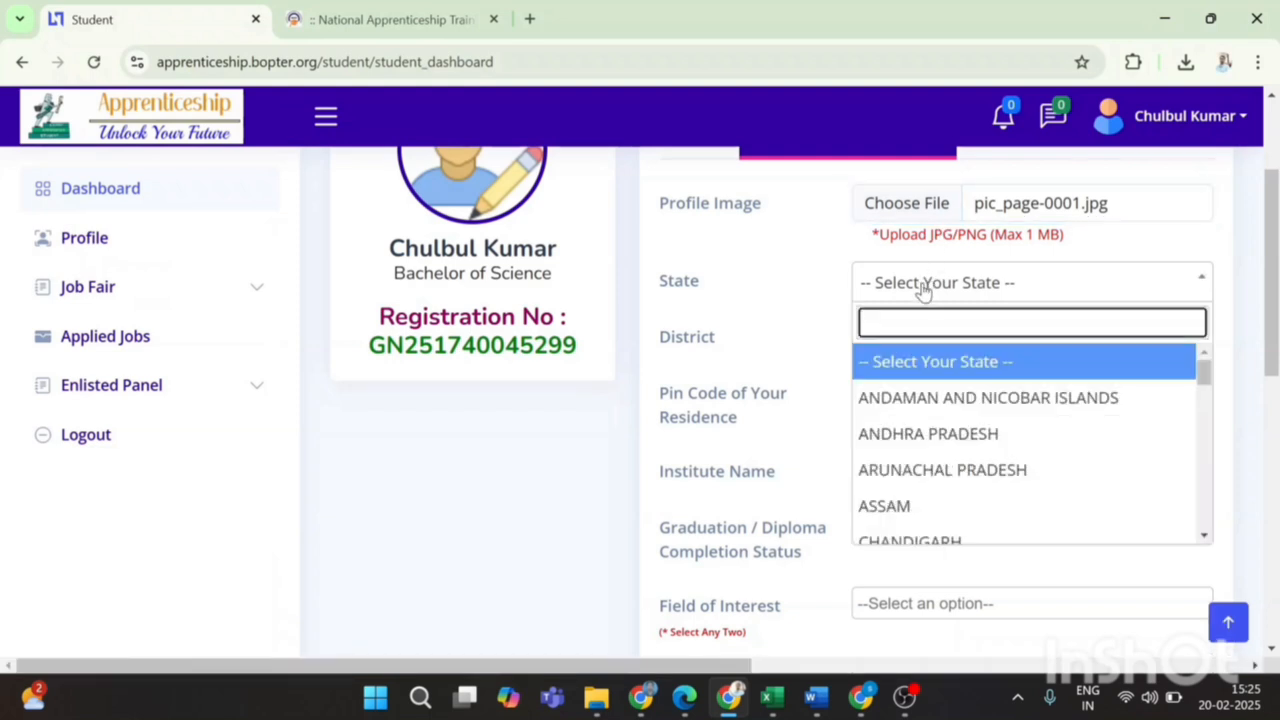
pyautogui.write('bihar')
pyautogui.press('Return')
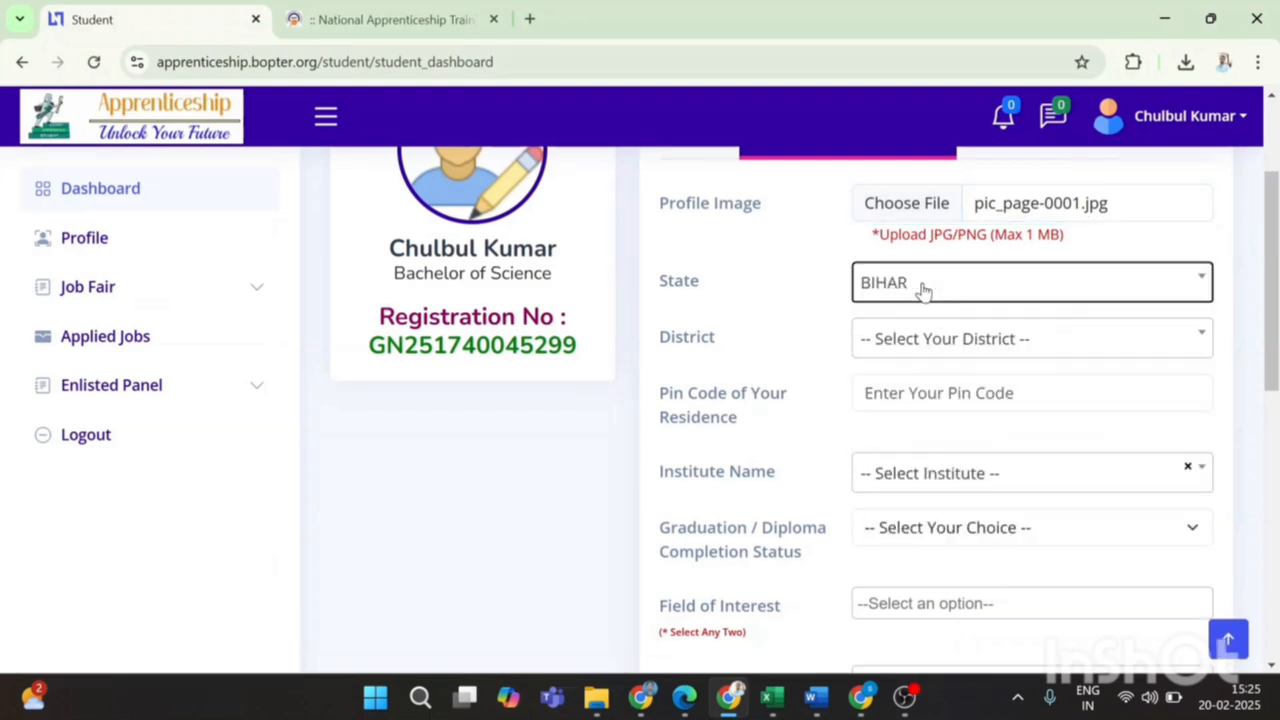
pyautogui.click(914, 348)
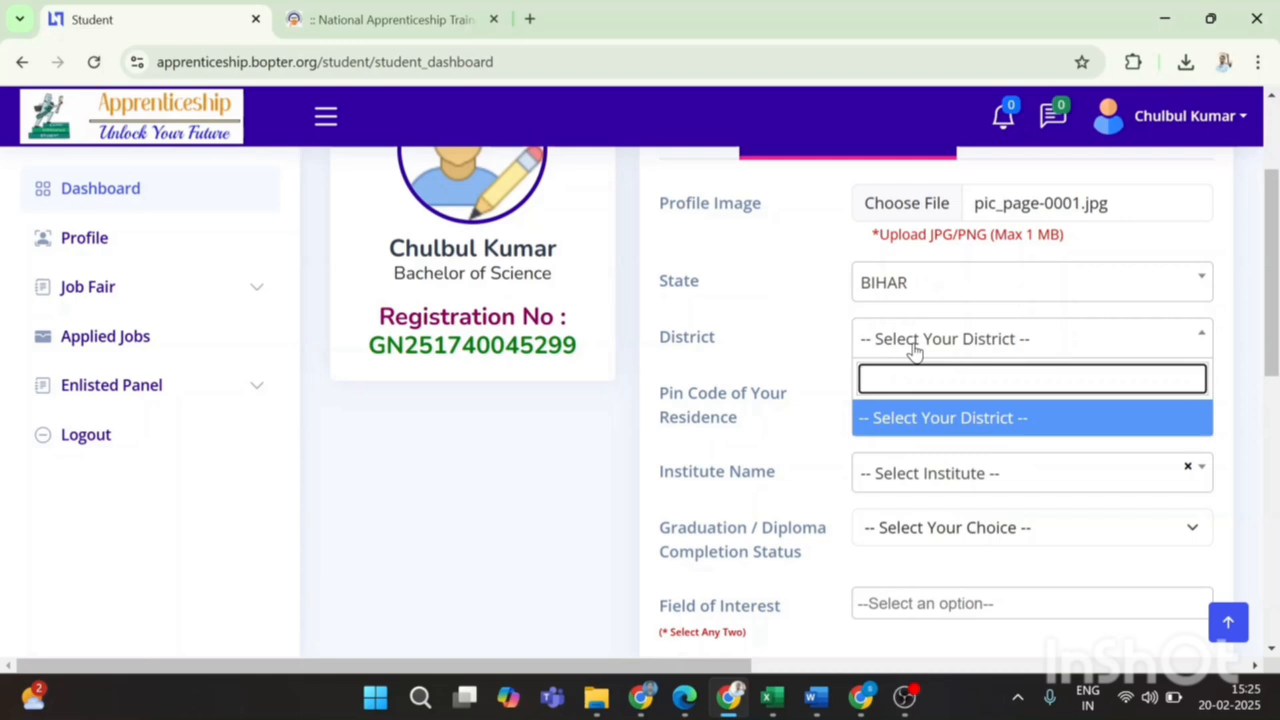
pyautogui.write('east')
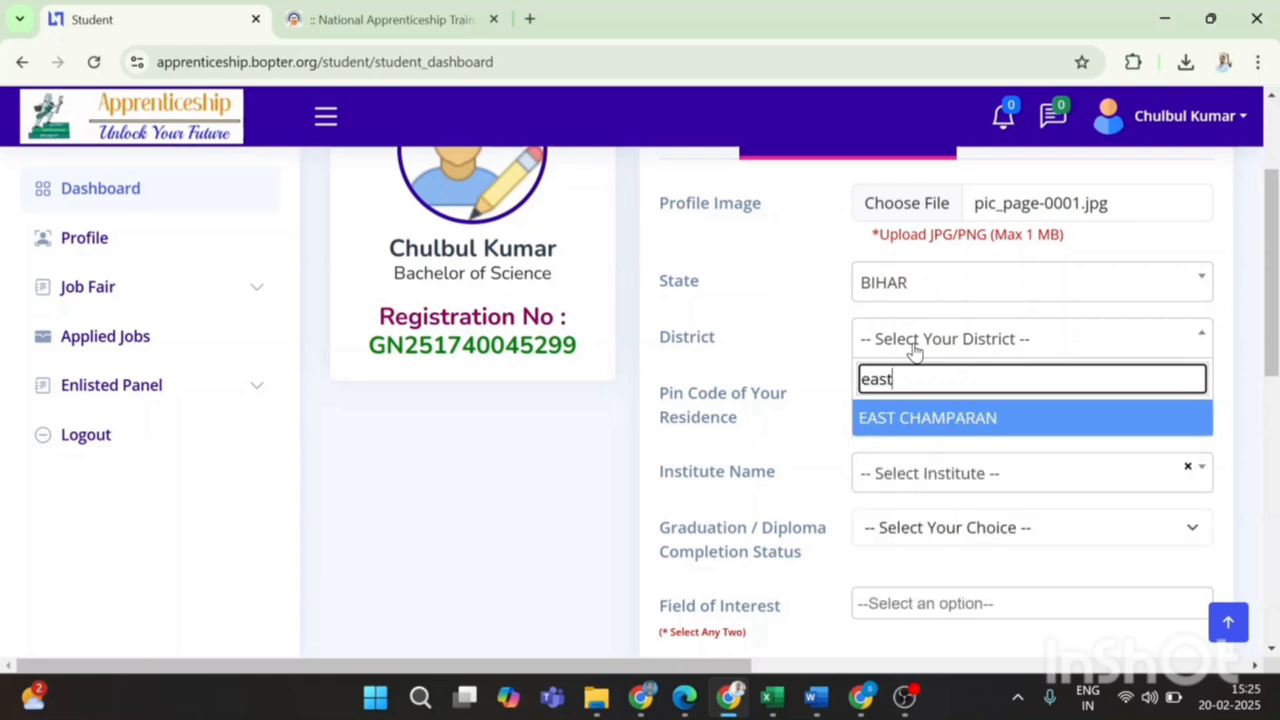
pyautogui.click(917, 421)
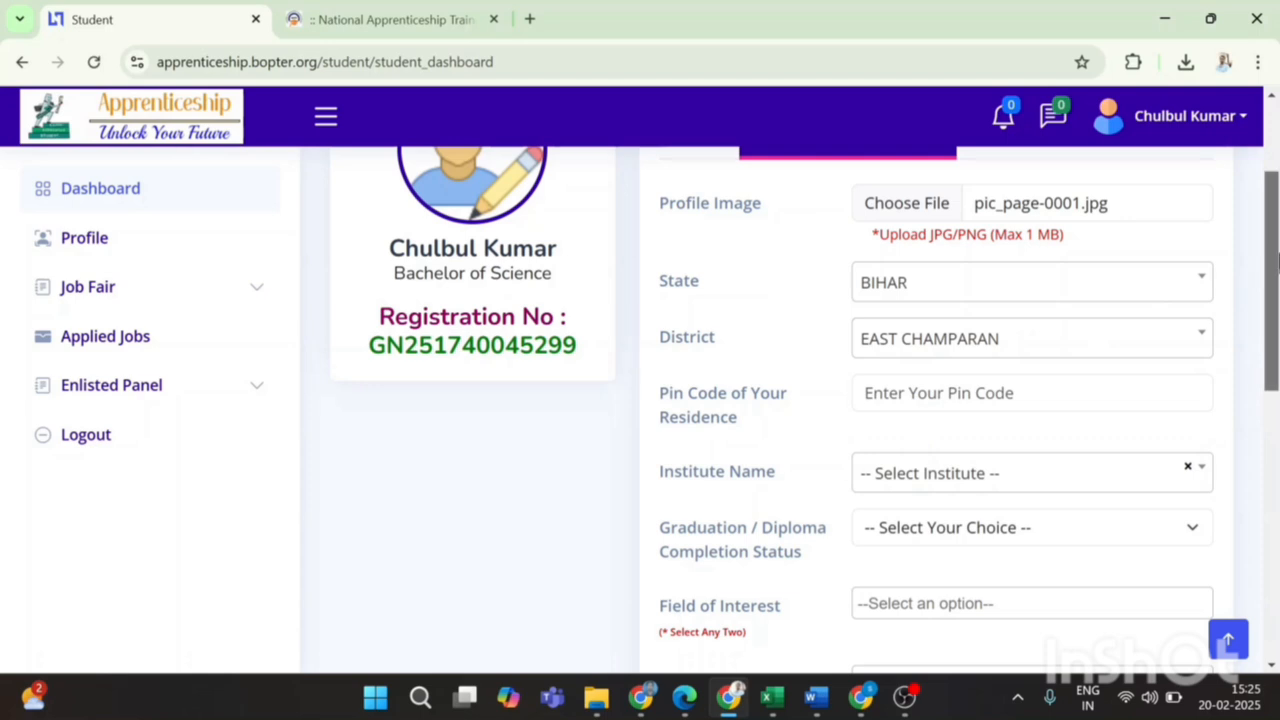
# Enter the postal pin code of the student's residence.
pyautogui.scroll(-1, 1270, 290)
pyautogui.click(985, 305)
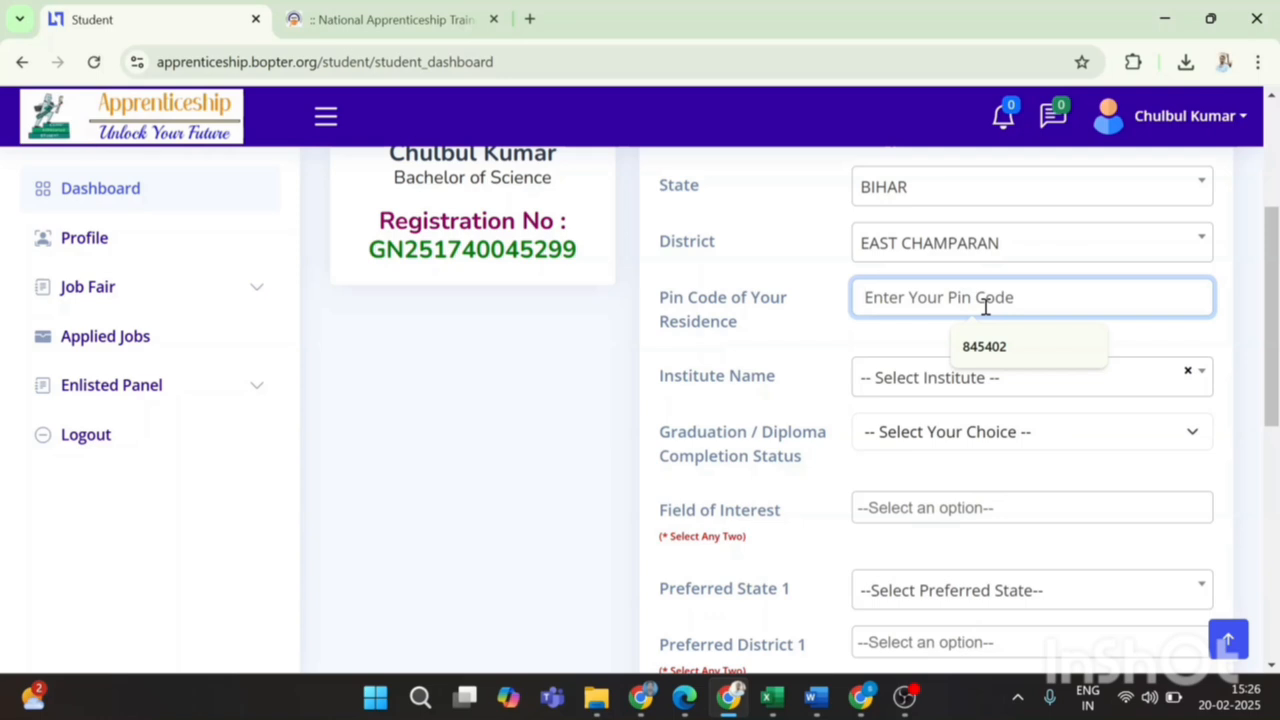
pyautogui.write('845418')
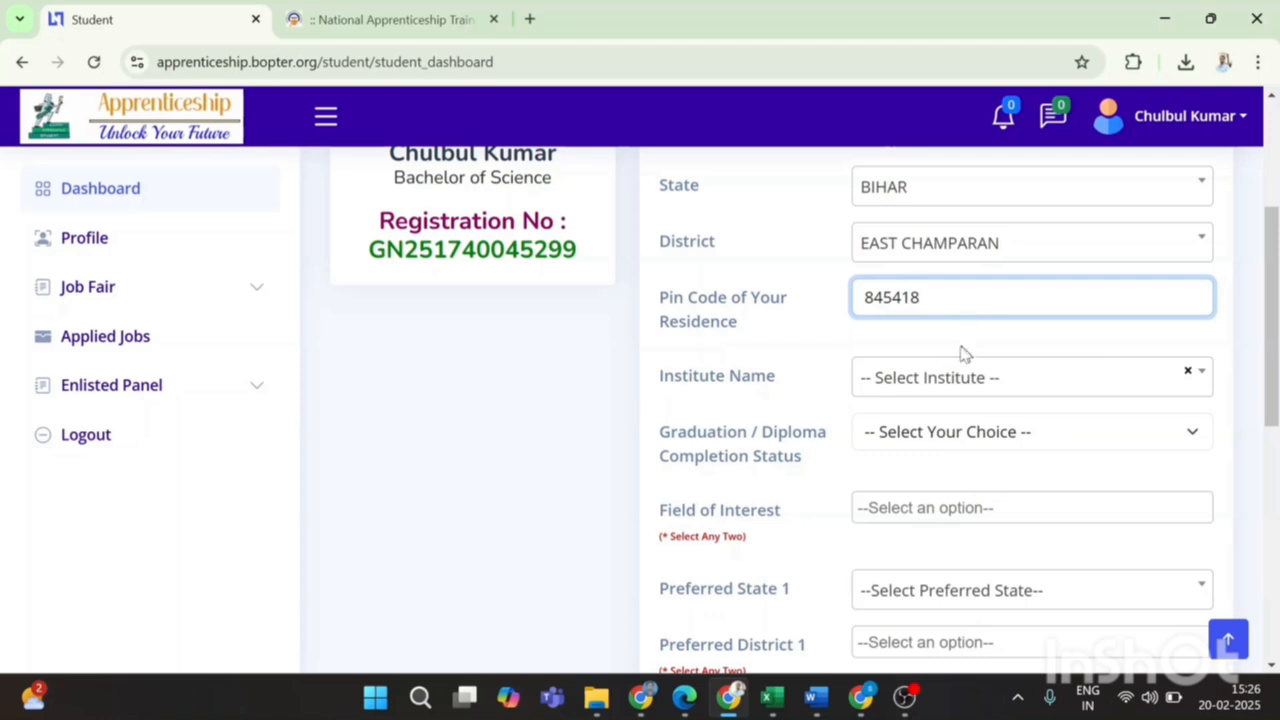
# Search the institutes for "motihari" and choose SRI NARAYAN SINGH COLLEGE, MOTIHARI as the institute name.
pyautogui.click(958, 377)
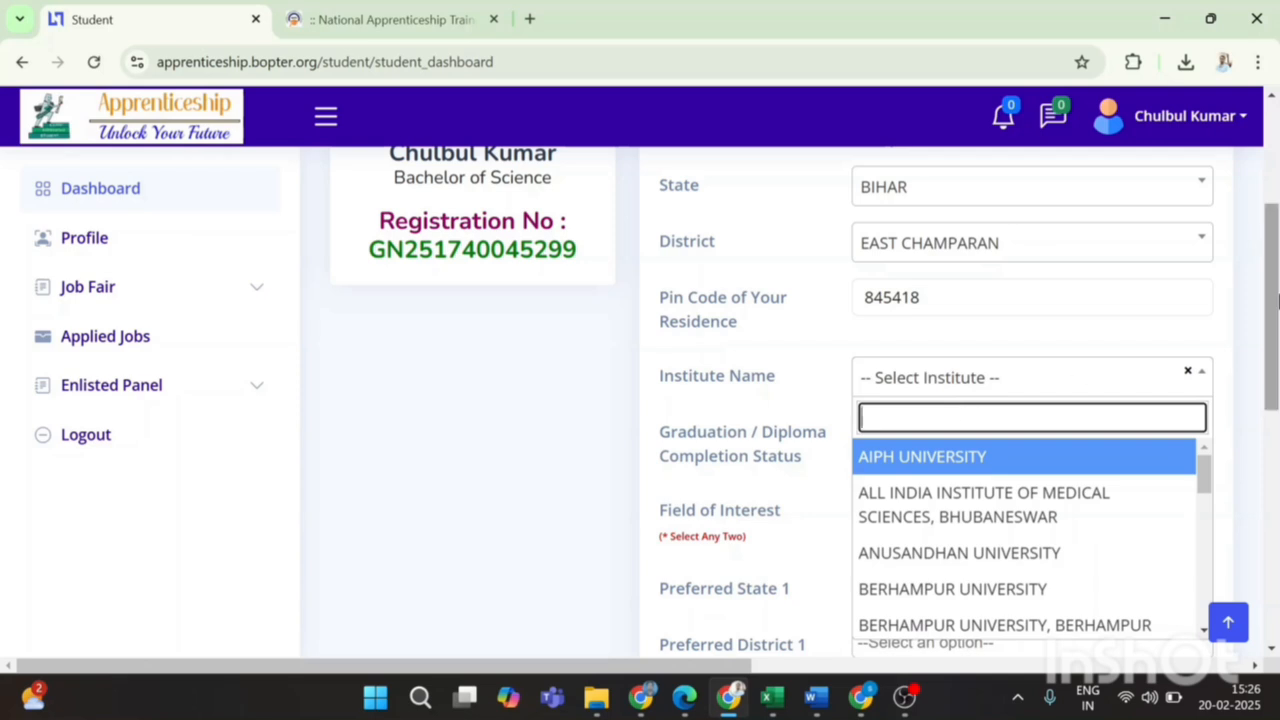
pyautogui.scroll(-1, 1040, 345)
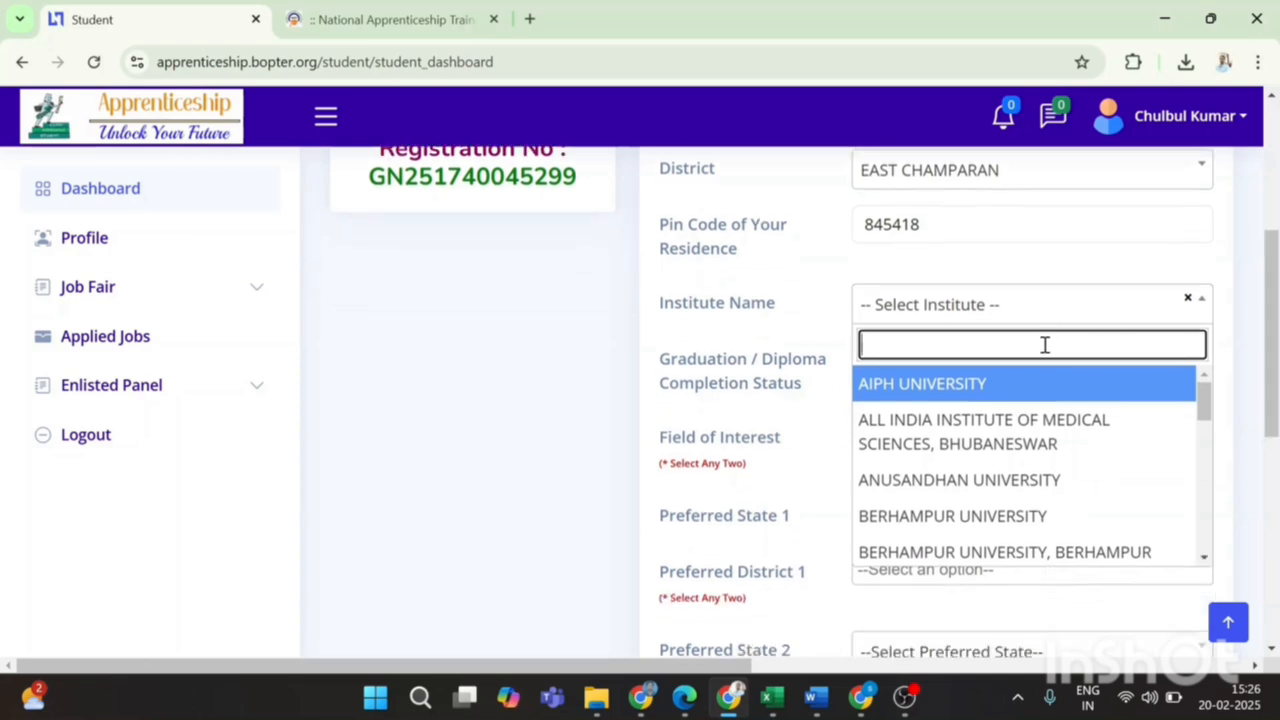
pyautogui.write('sri')
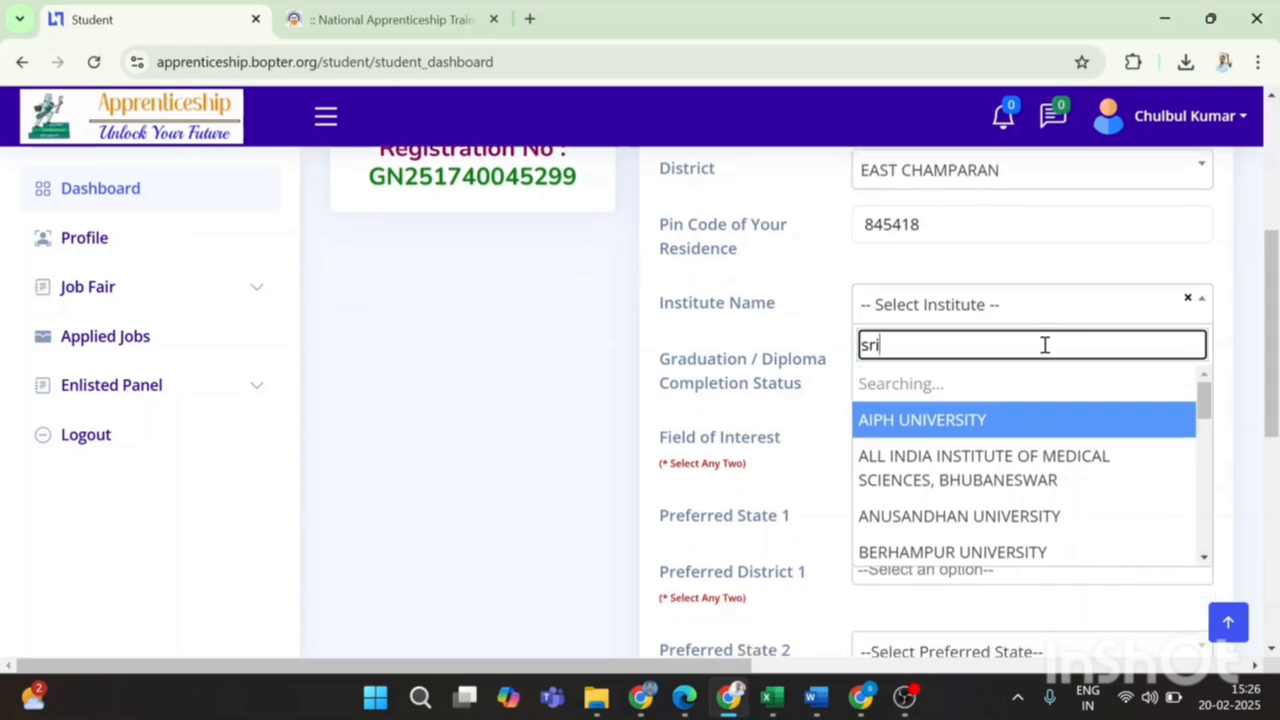
pyautogui.press('BackSpace')
pyautogui.press('BackSpace')
pyautogui.write('motiha')
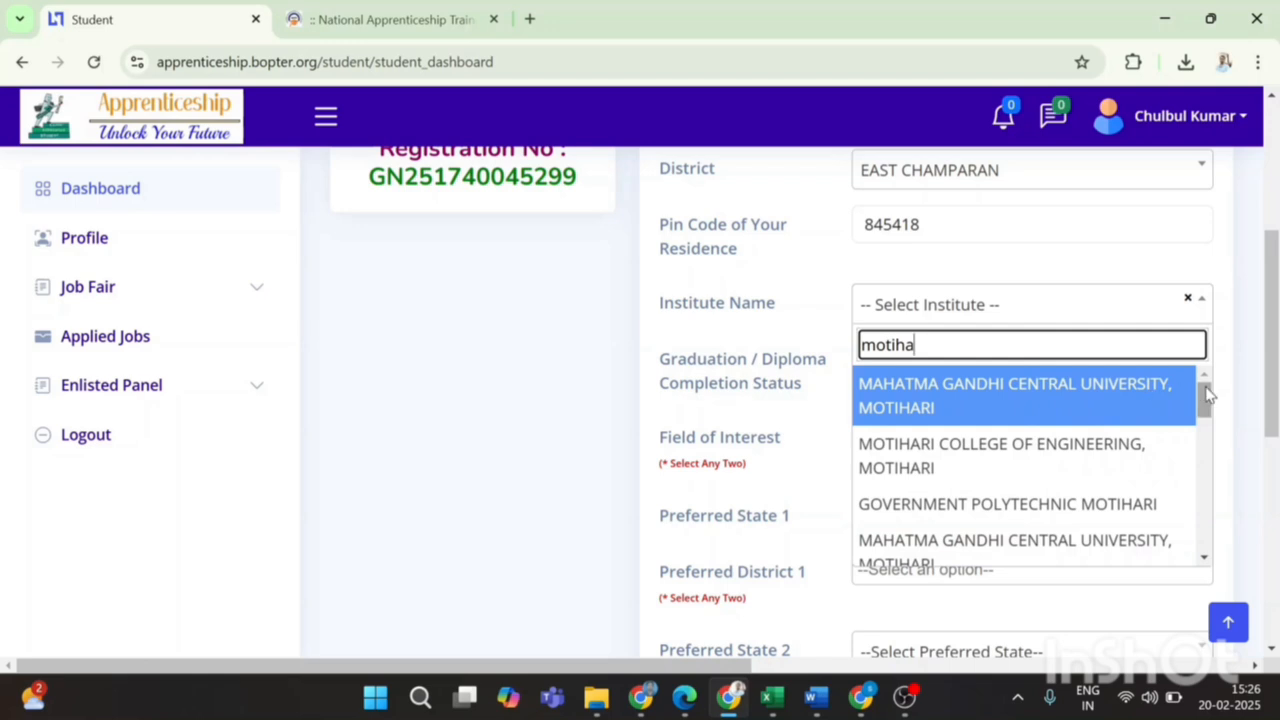
pyautogui.write('ri')
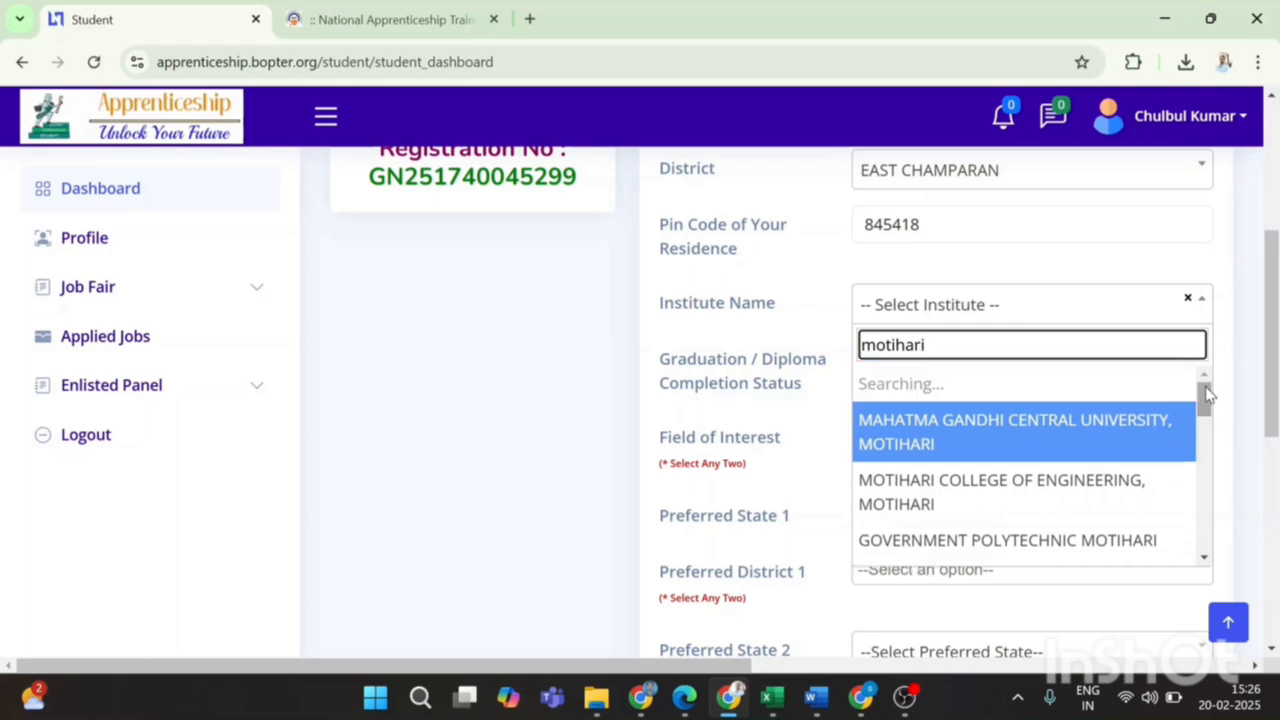
pyautogui.moveTo(1206, 393); pyautogui.dragTo(1198, 459)
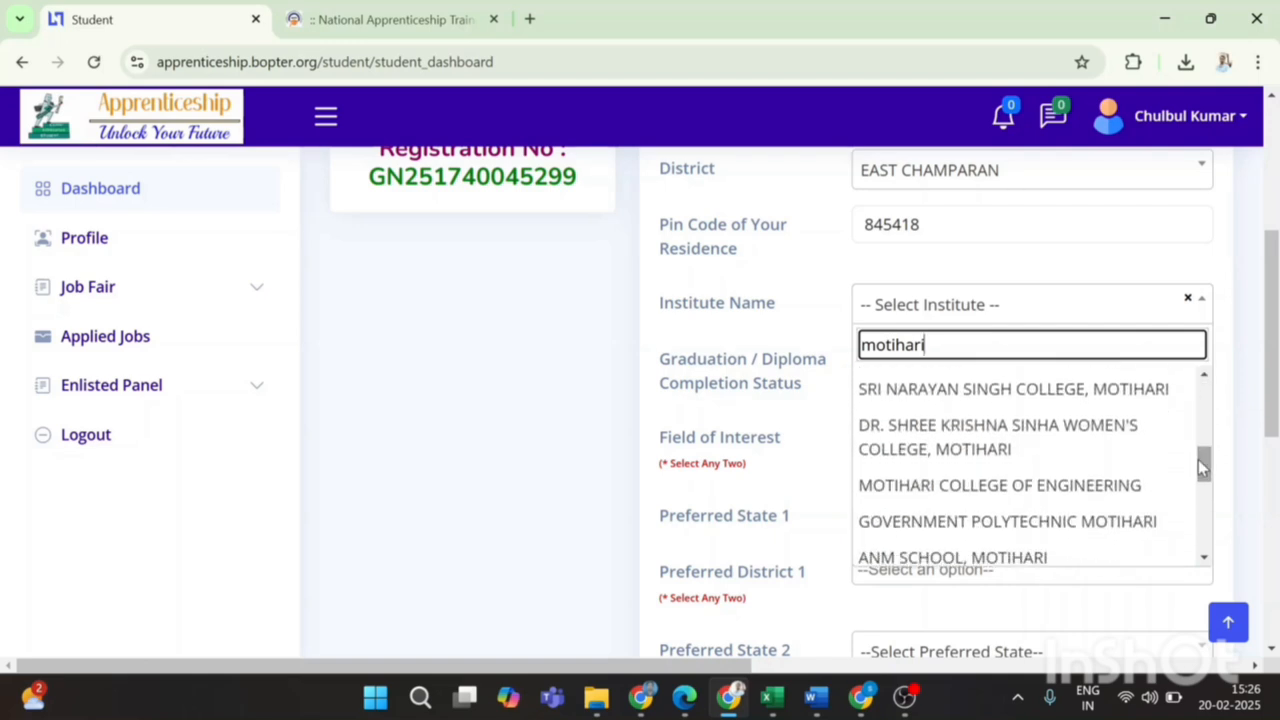
pyautogui.click(1030, 391)
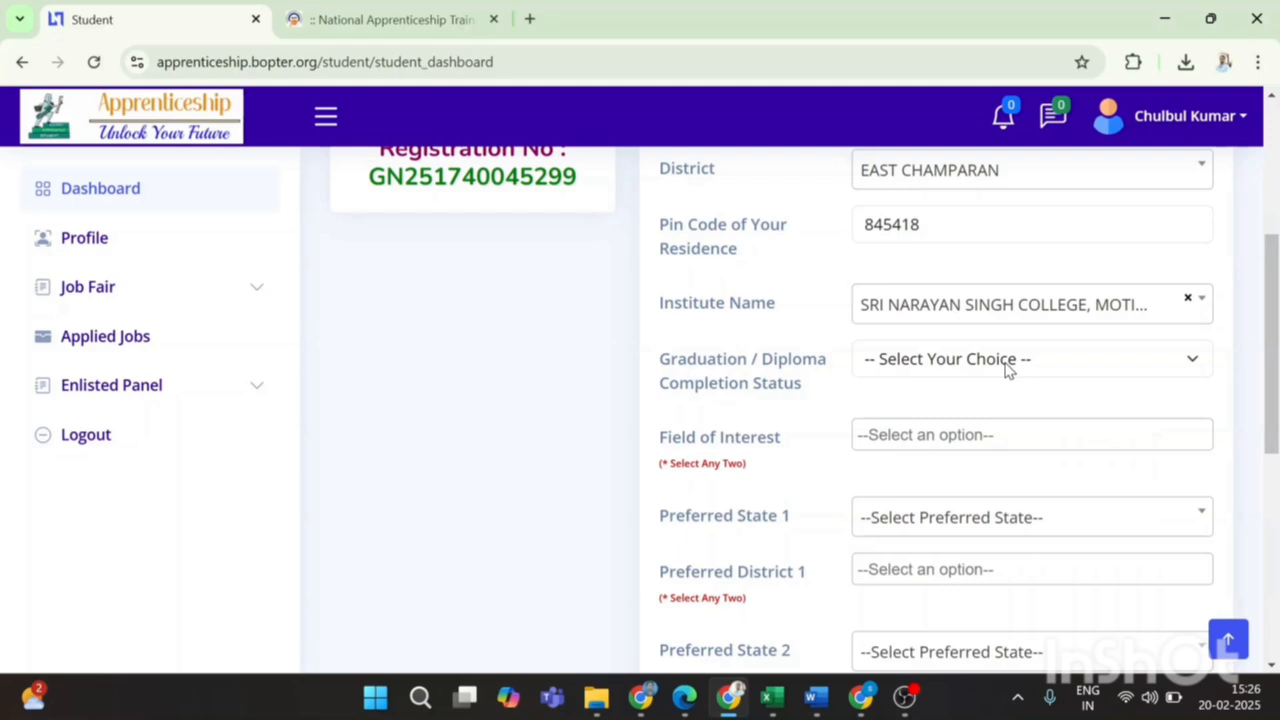
# Set the graduation completion status to Final Year Pursuing and upload marksheet1 and marksheet2 as the last two semester marksheets.
pyautogui.click(1007, 369)
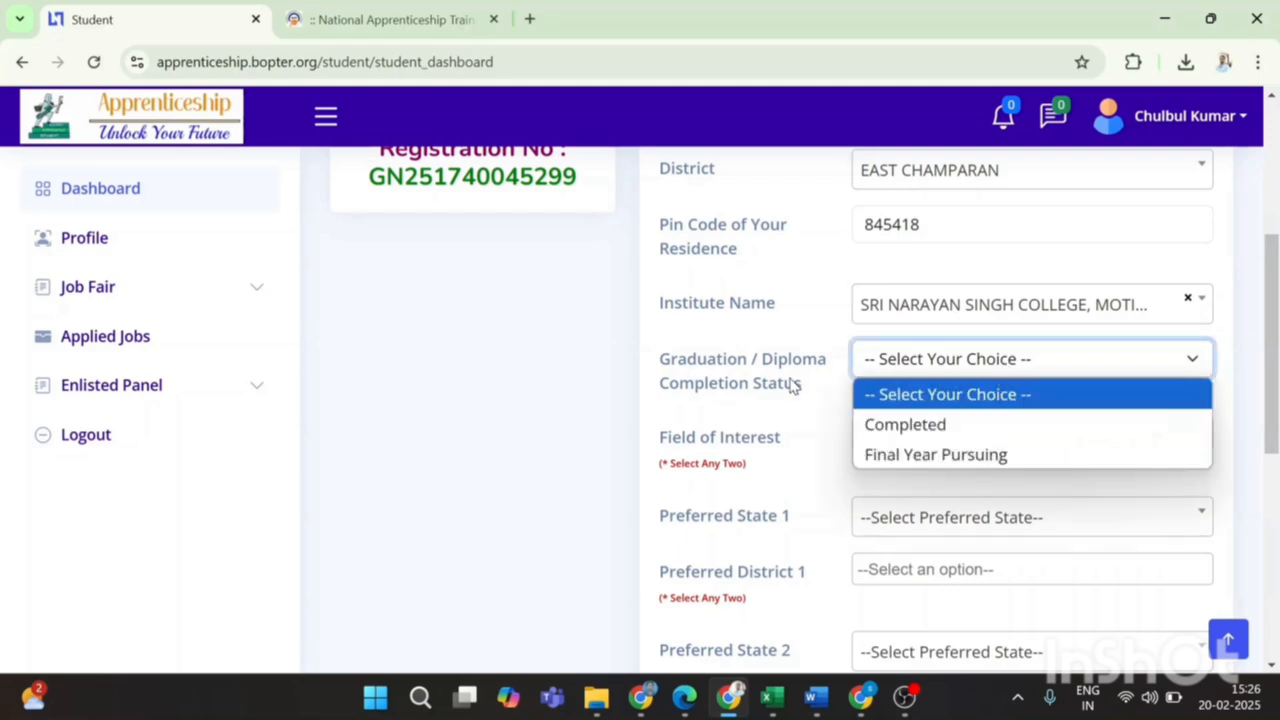
pyautogui.click(913, 457)
pyautogui.scroll(-2, 1278, 287)
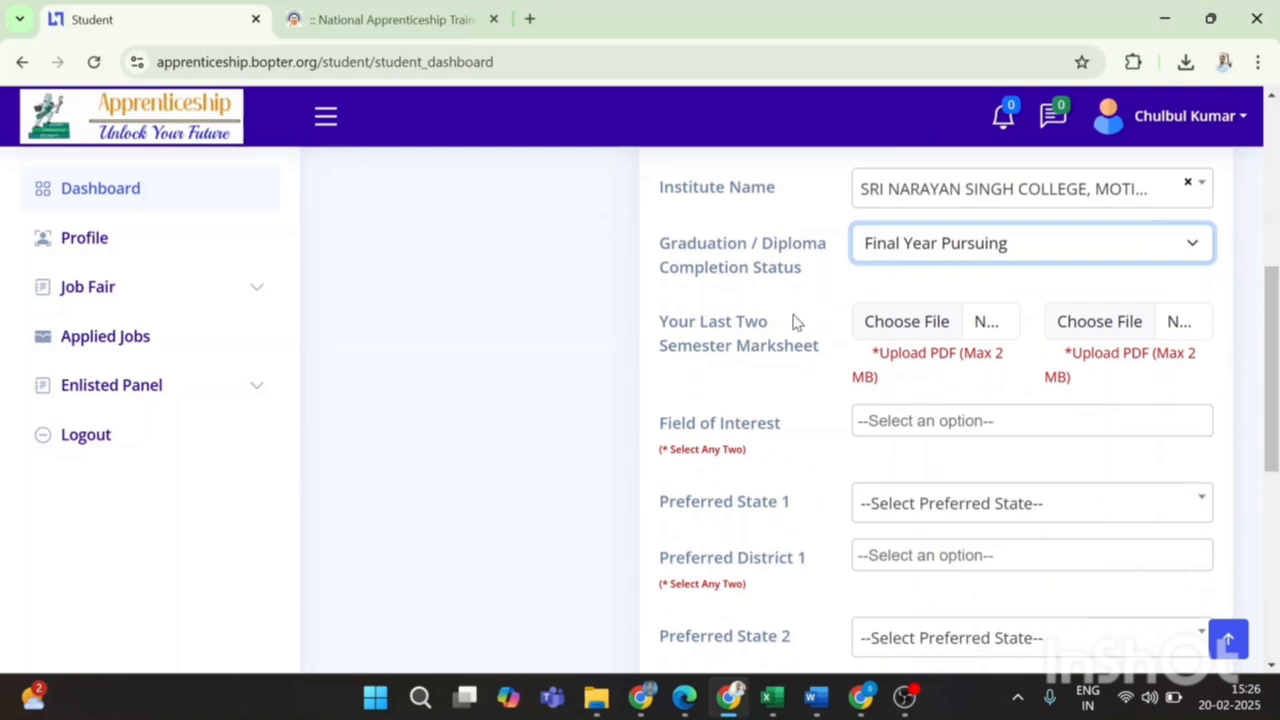
pyautogui.click(922, 322)
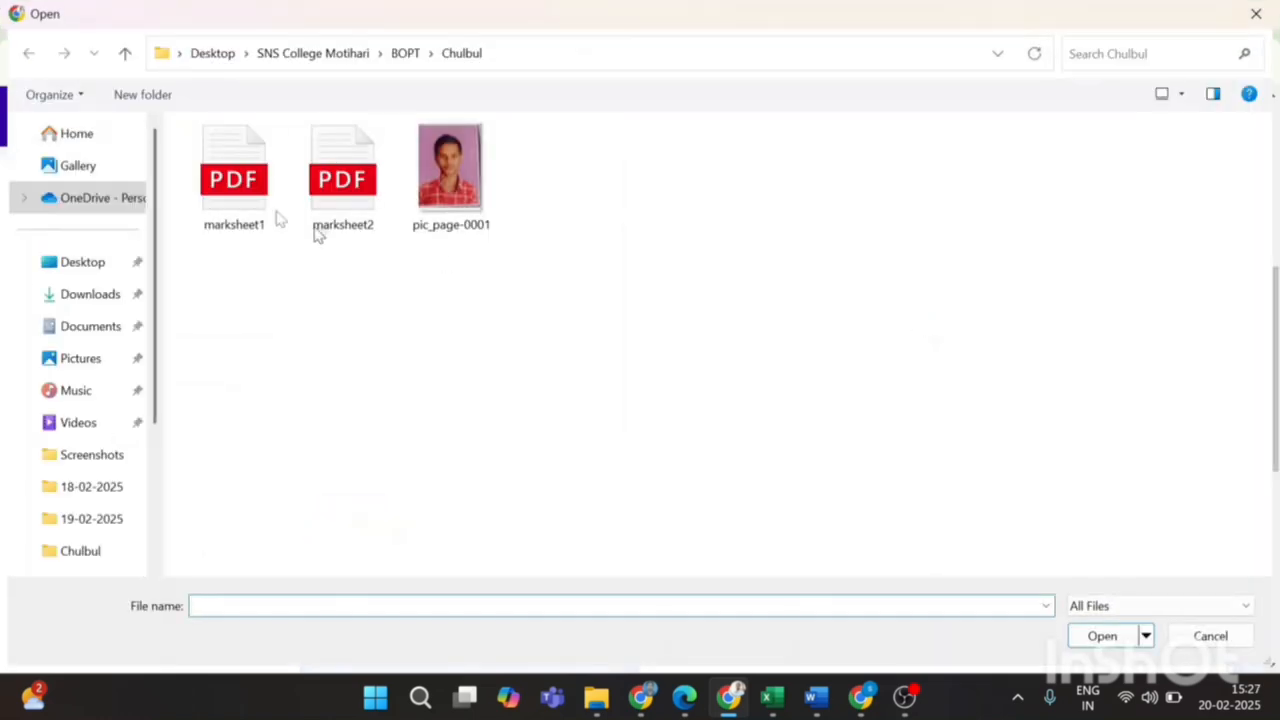
pyautogui.doubleClick(234, 171)
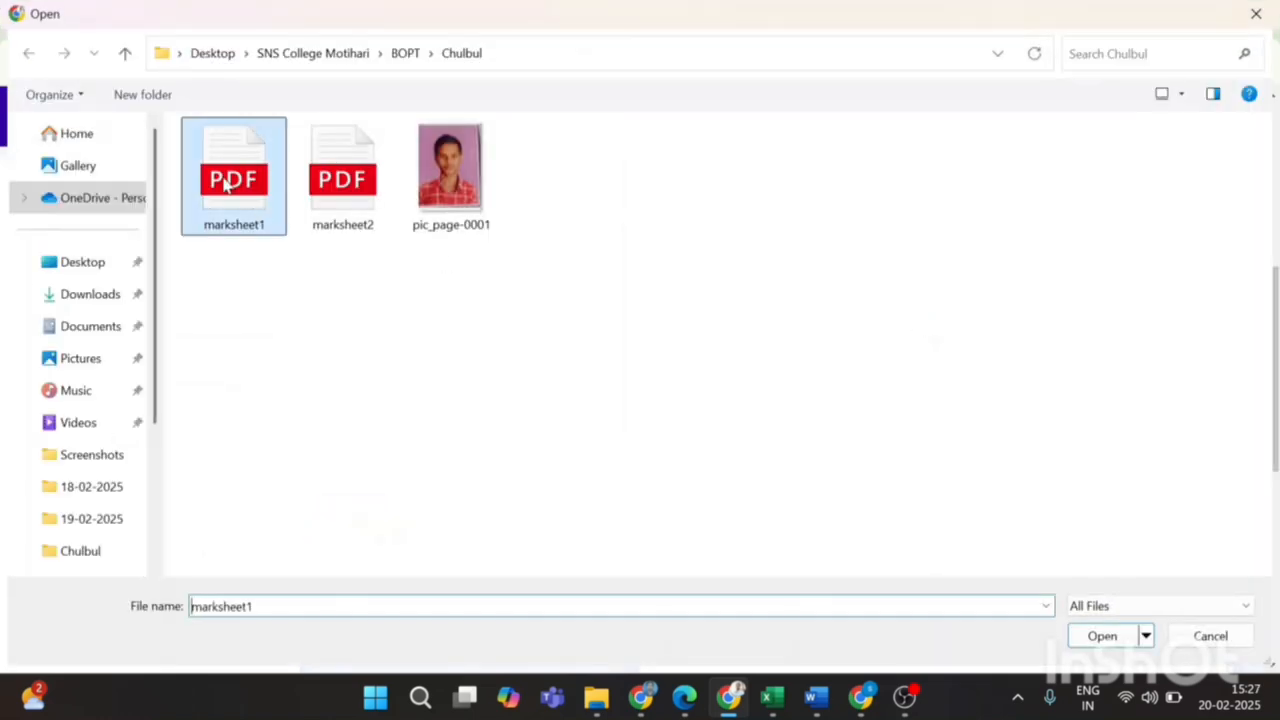
pyautogui.click(1112, 324)
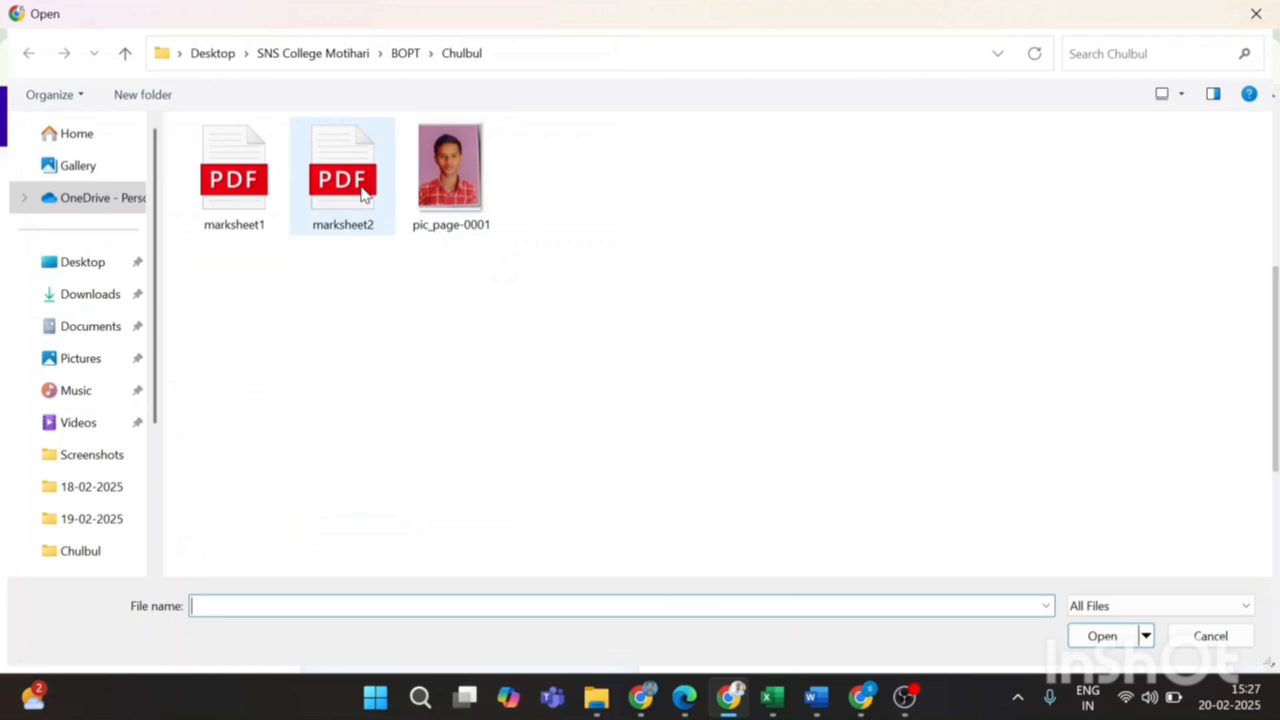
pyautogui.doubleClick(363, 193)
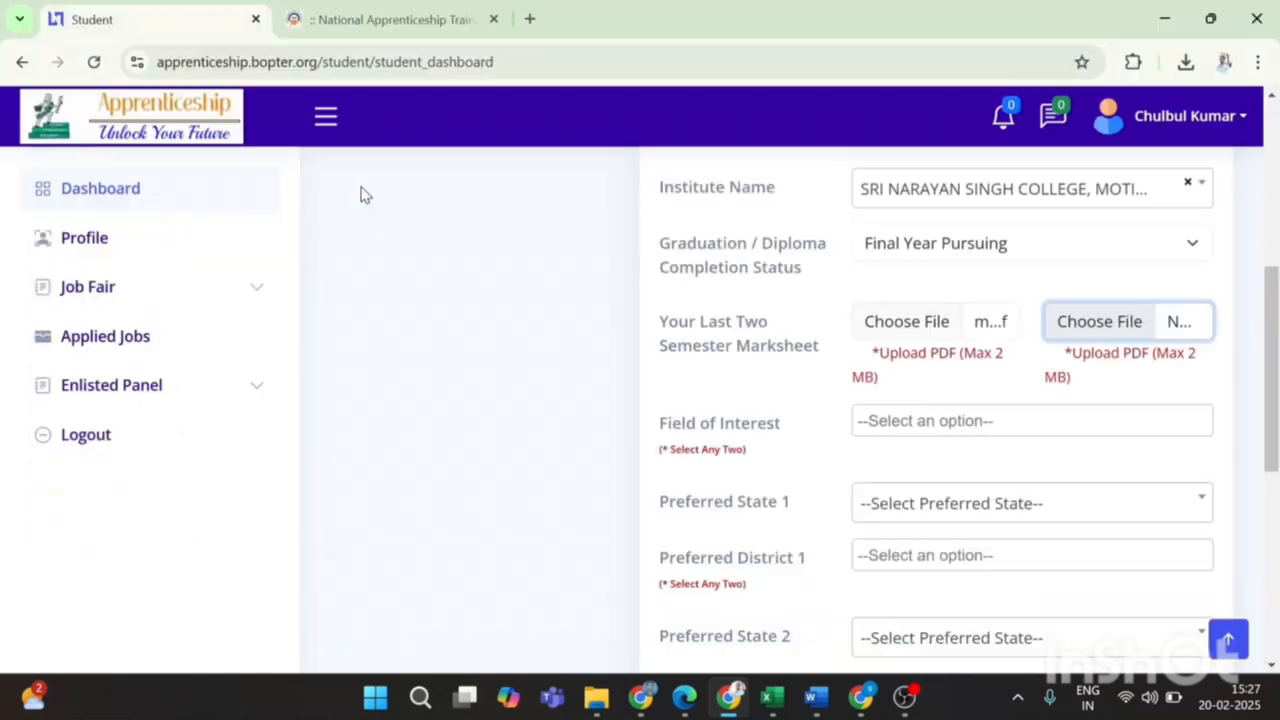
# Choose Education and Electronic as the two fields of interest.
pyautogui.scroll(-1, 1277, 348)
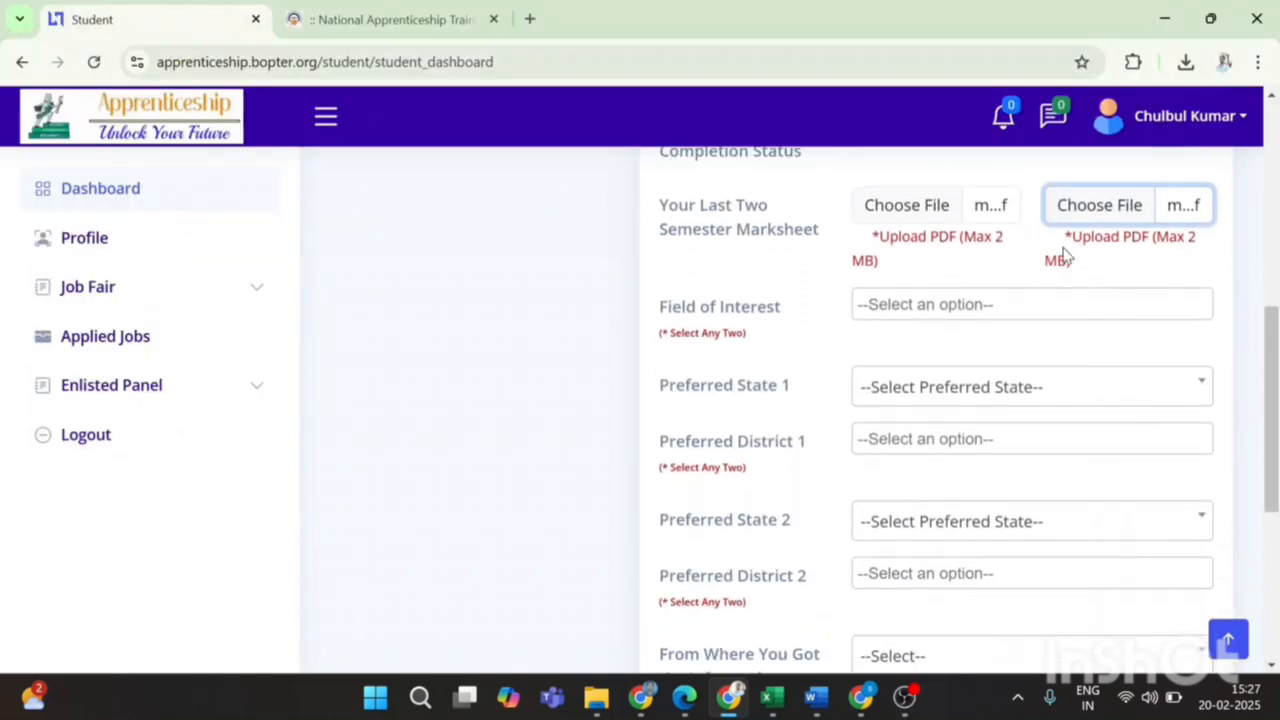
pyautogui.scroll(-1, 1277, 358)
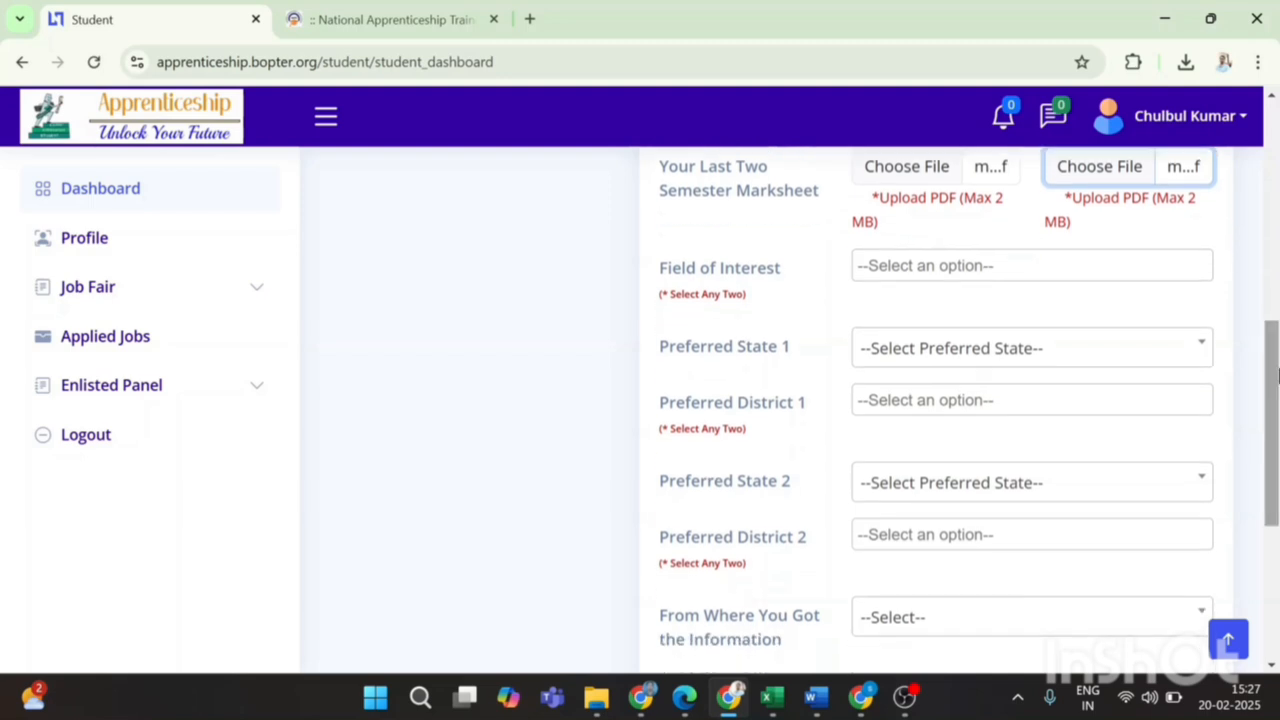
pyautogui.click(947, 266)
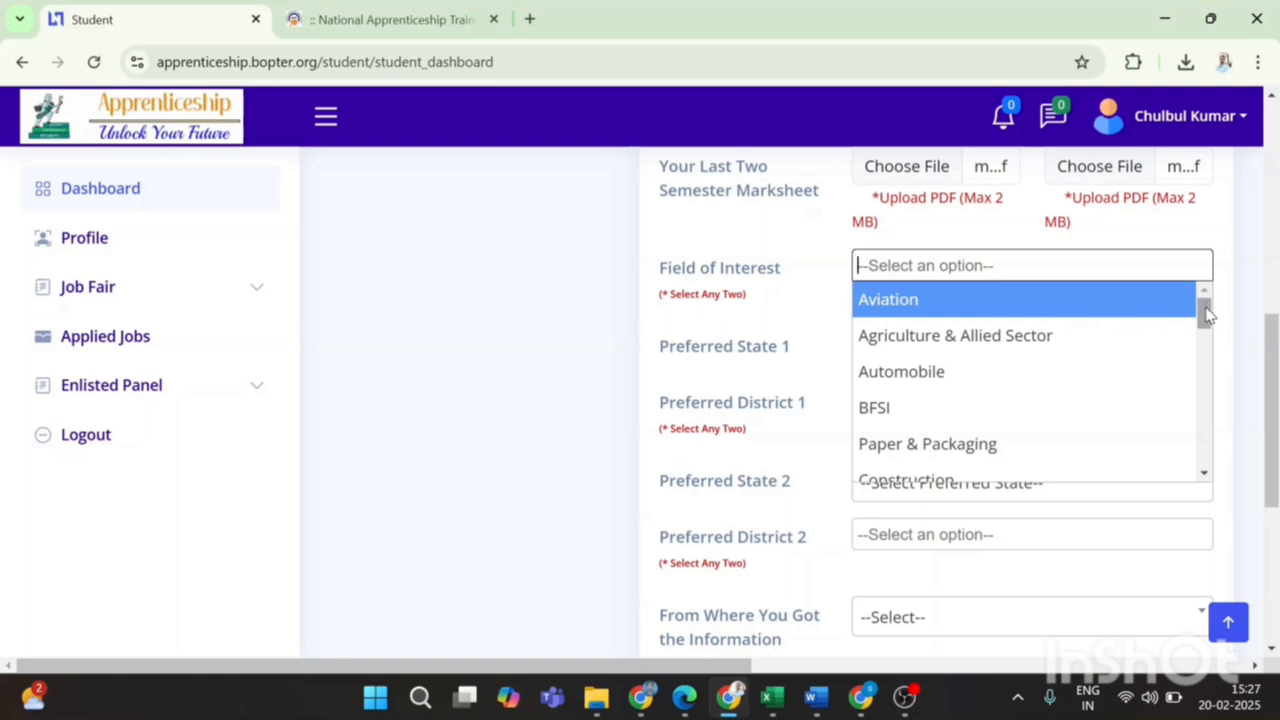
pyautogui.moveTo(1206, 314); pyautogui.dragTo(1197, 429)
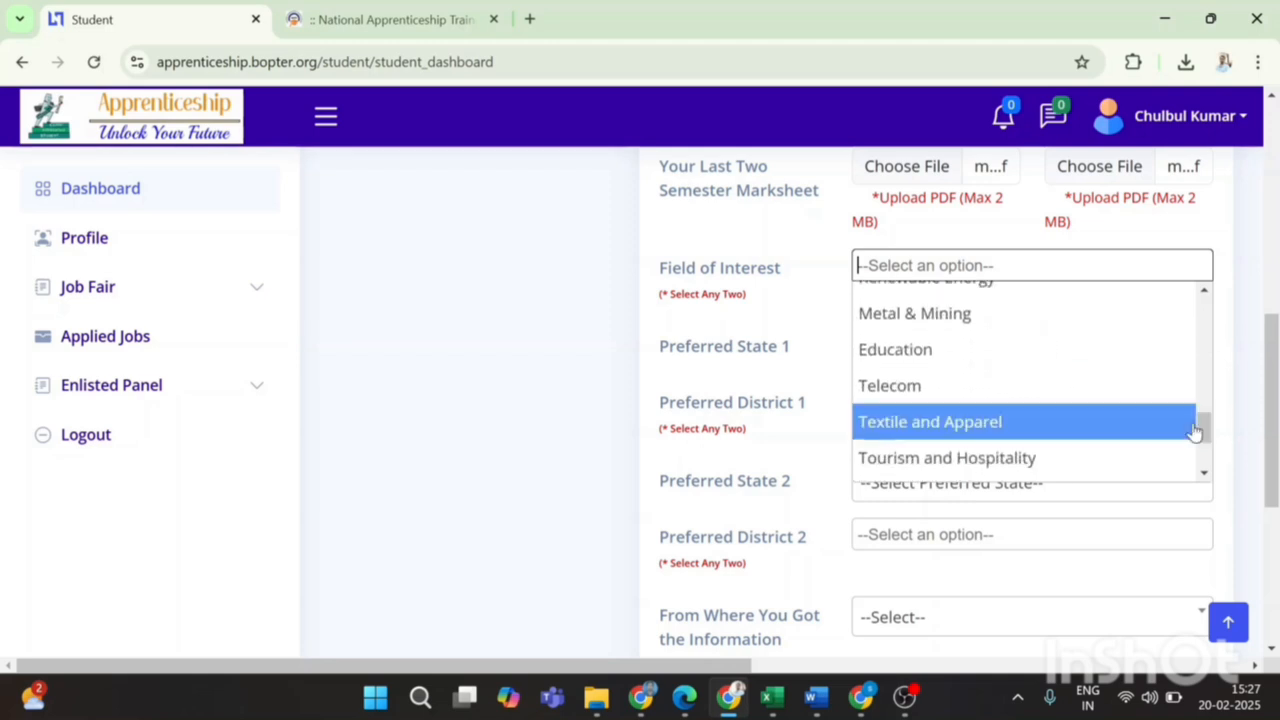
pyautogui.click(918, 357)
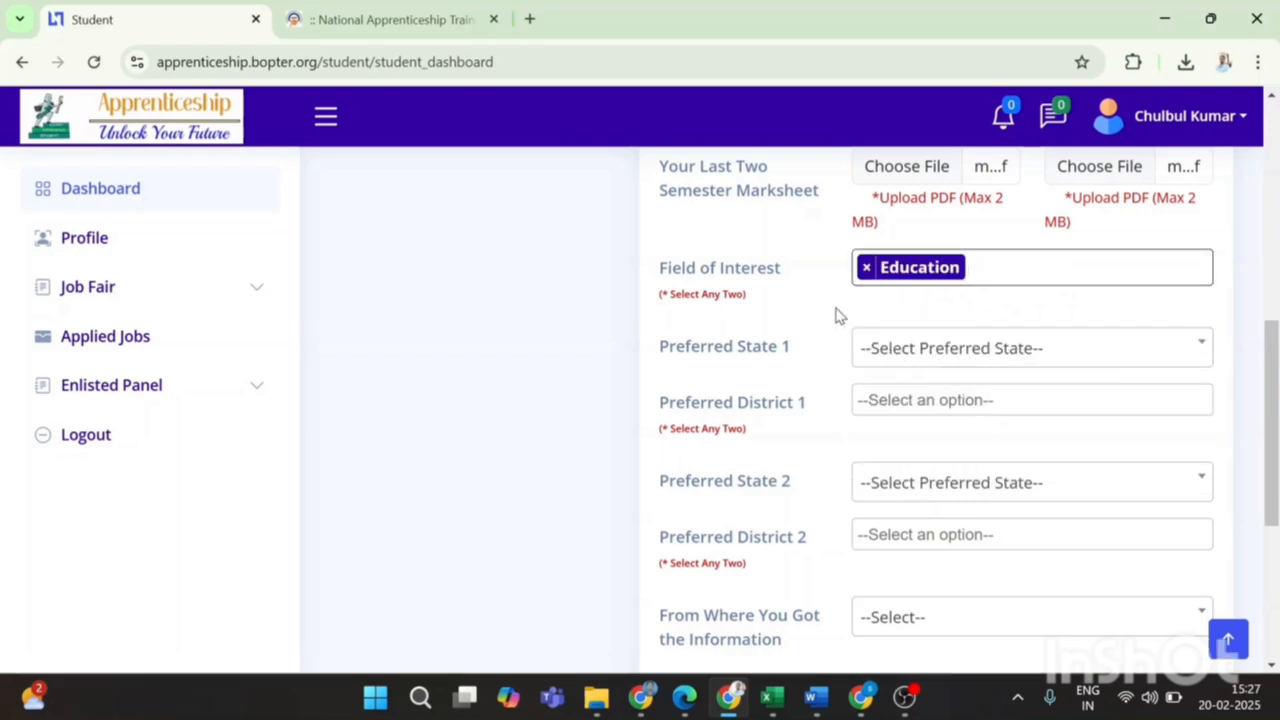
pyautogui.click(1007, 277)
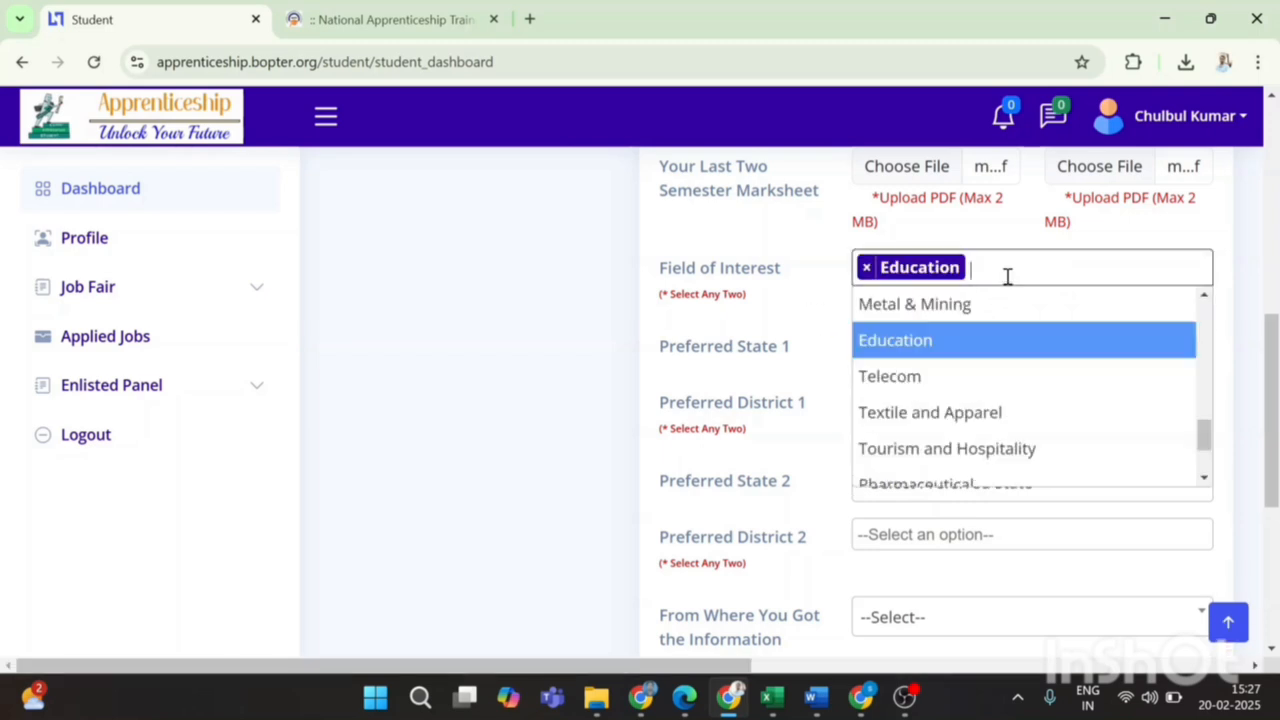
pyautogui.write('el')
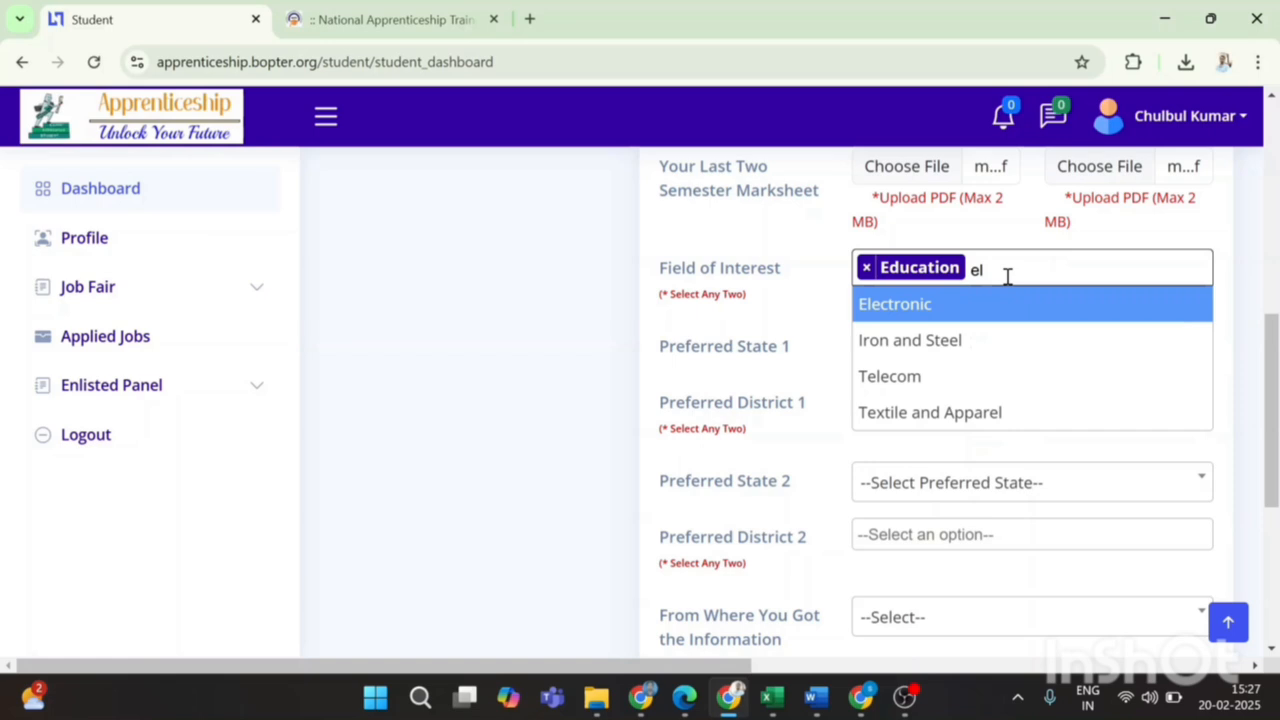
pyautogui.click(946, 320)
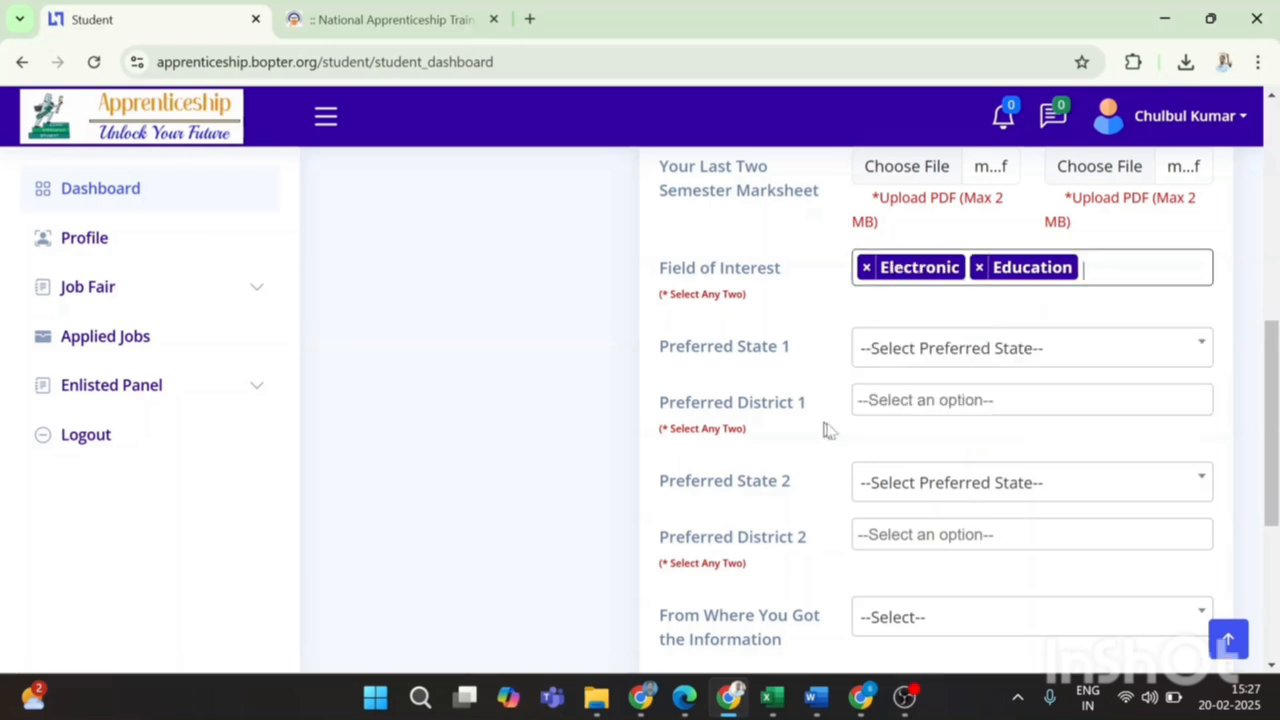
# Set the first preferred state to BIHAR with EAST CHAMPARAN as its preferred district.
pyautogui.click(930, 350)
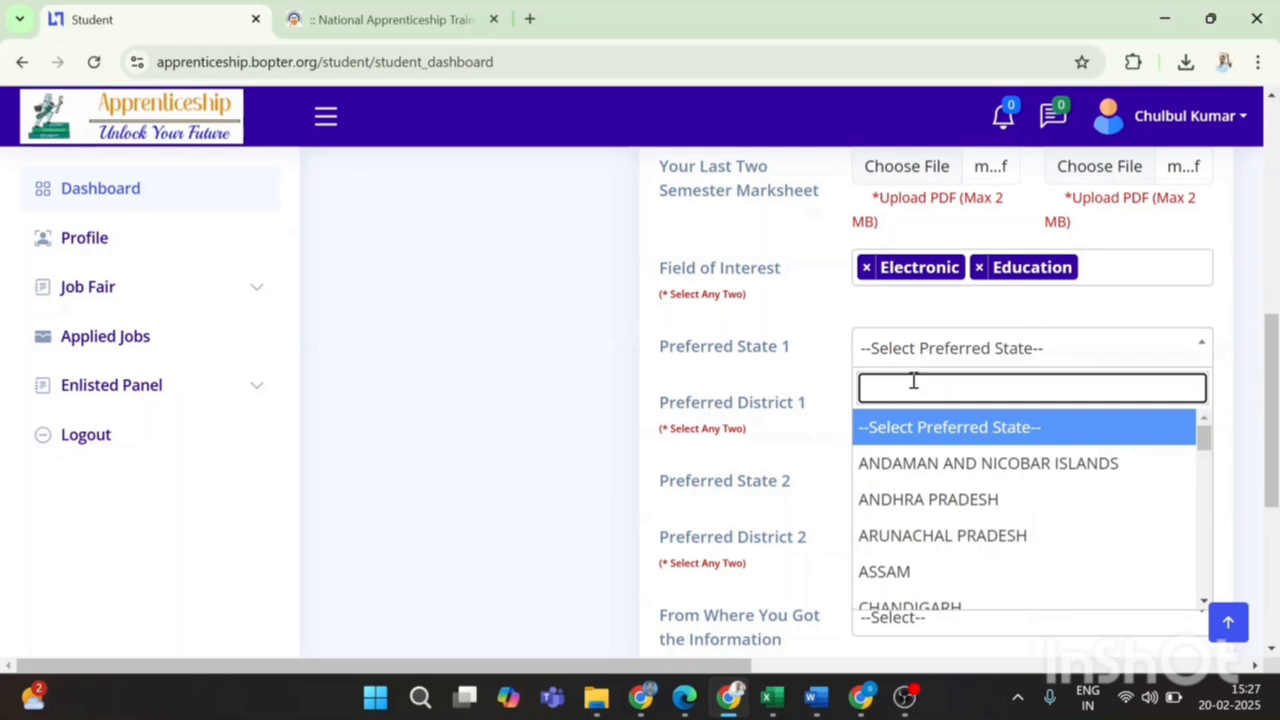
pyautogui.write('bihar')
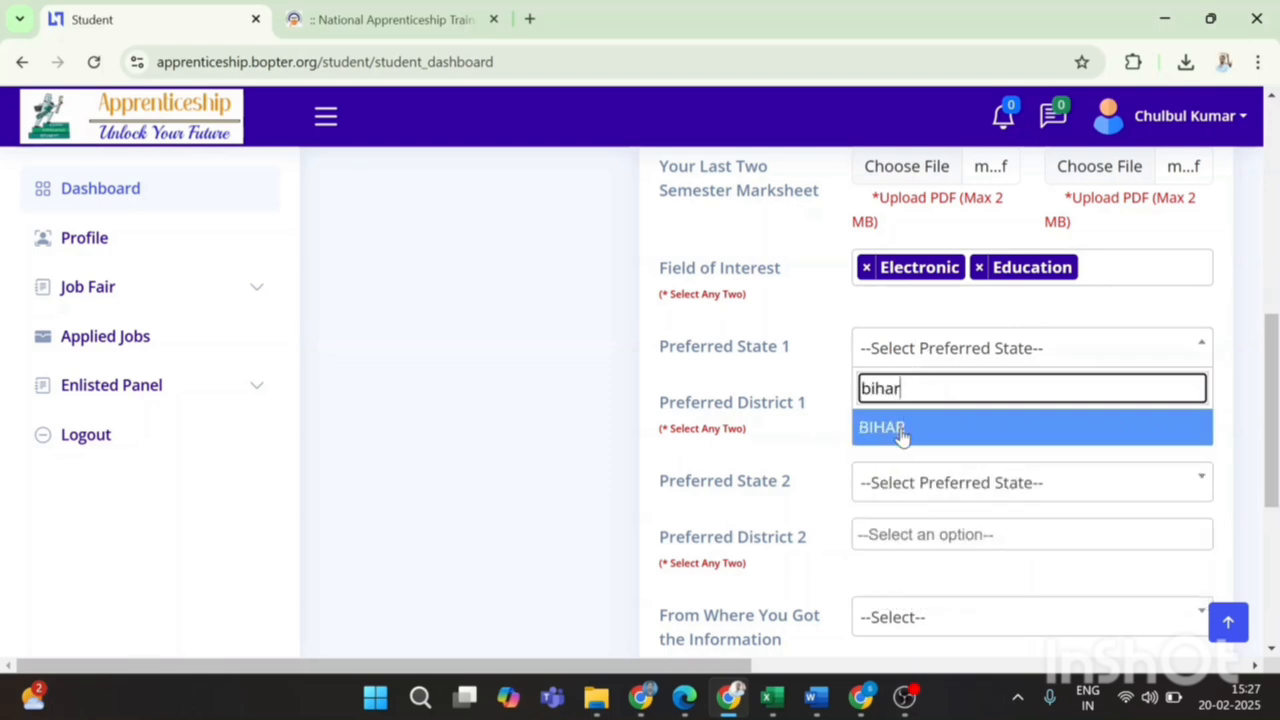
pyautogui.click(900, 433)
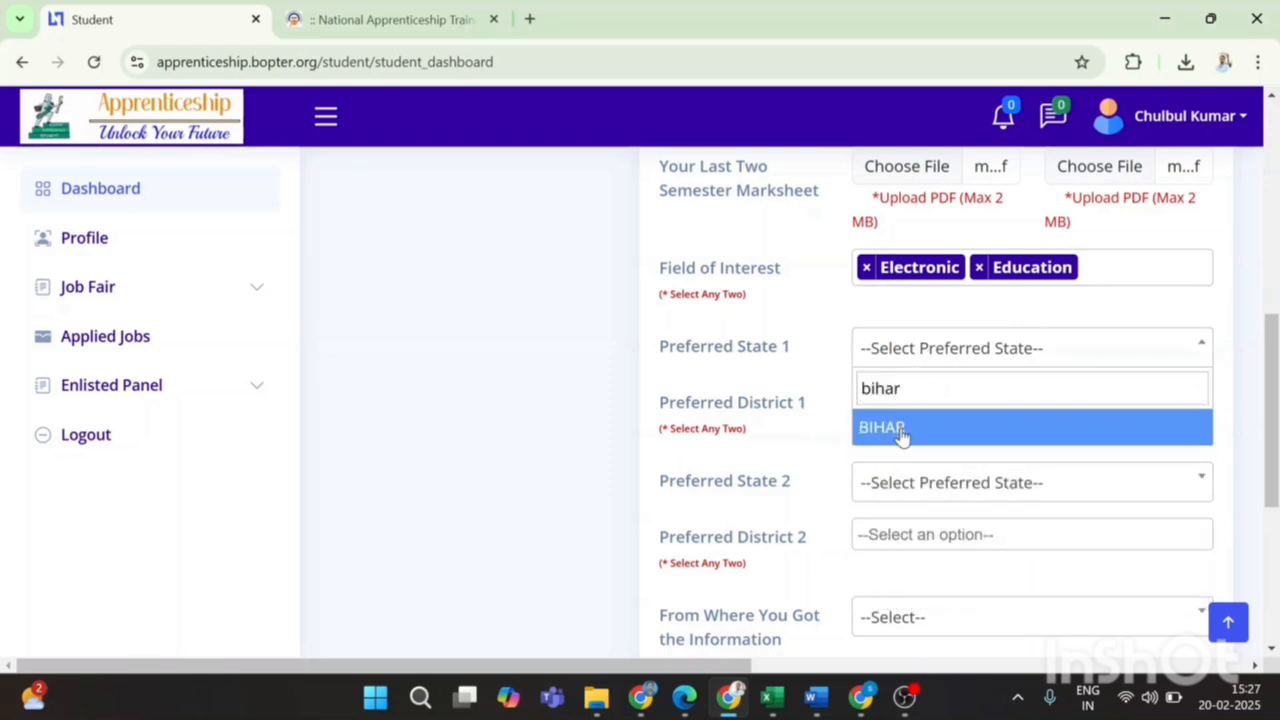
pyautogui.click(960, 393)
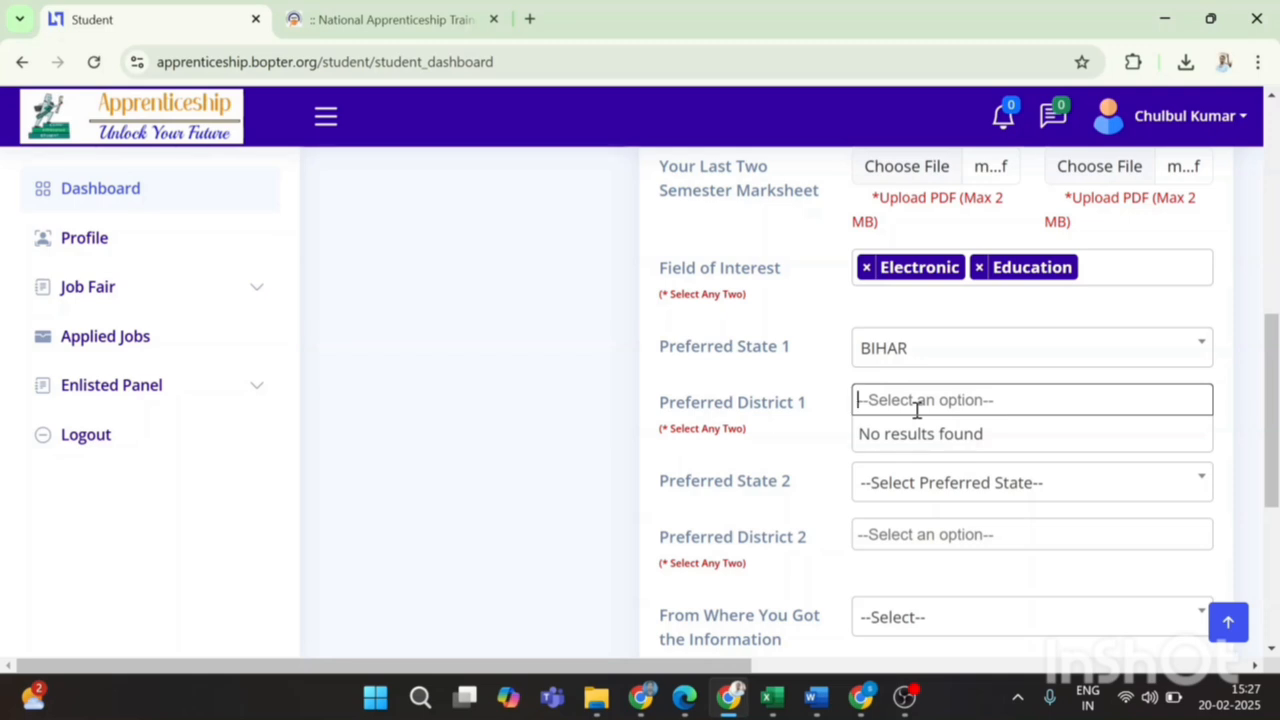
pyautogui.write('East')
pyautogui.press('Return')
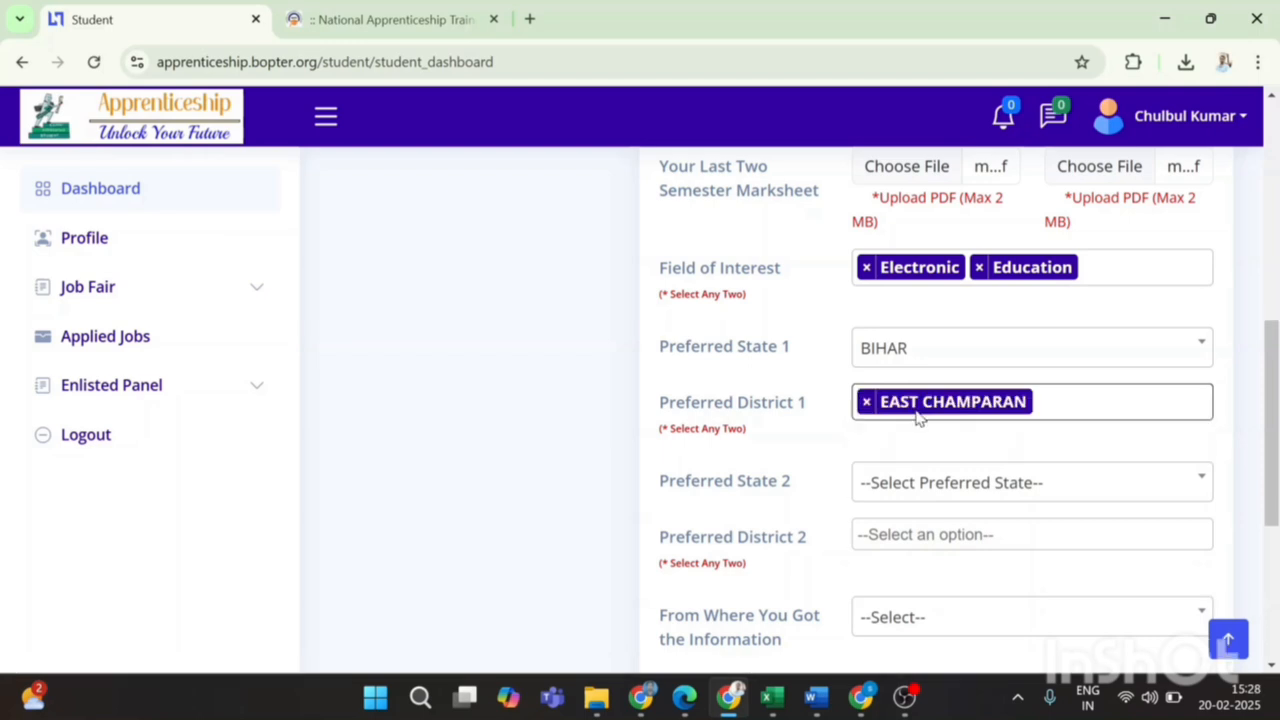
# Set the second preferred state to JHARKHAND with RANCHI as its preferred district.
pyautogui.scroll(-2, 930, 410)
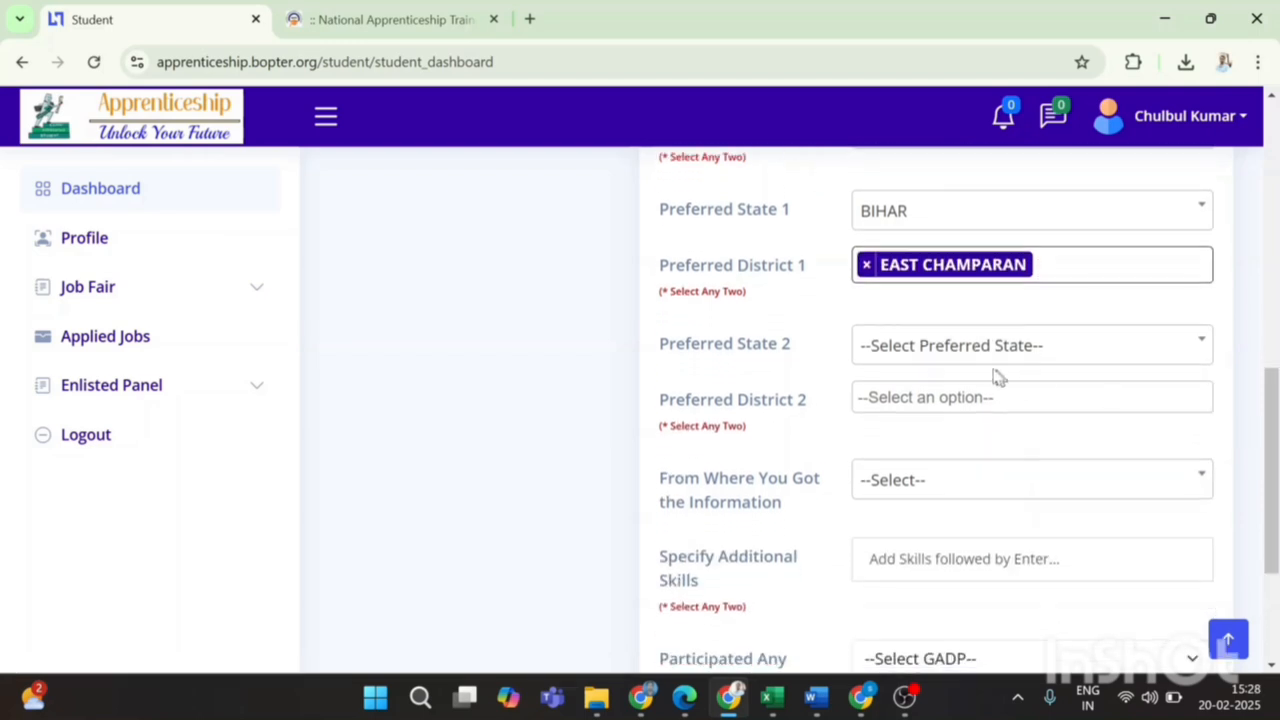
pyautogui.click(976, 350)
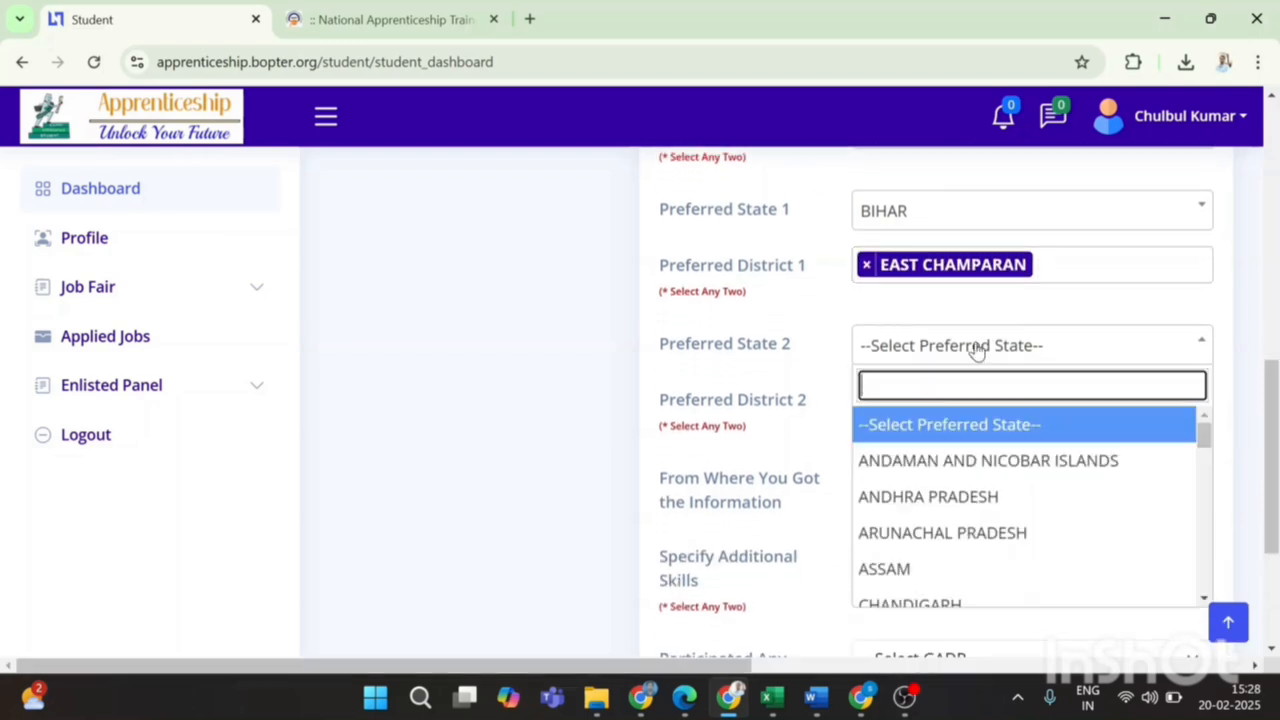
pyautogui.write('jha')
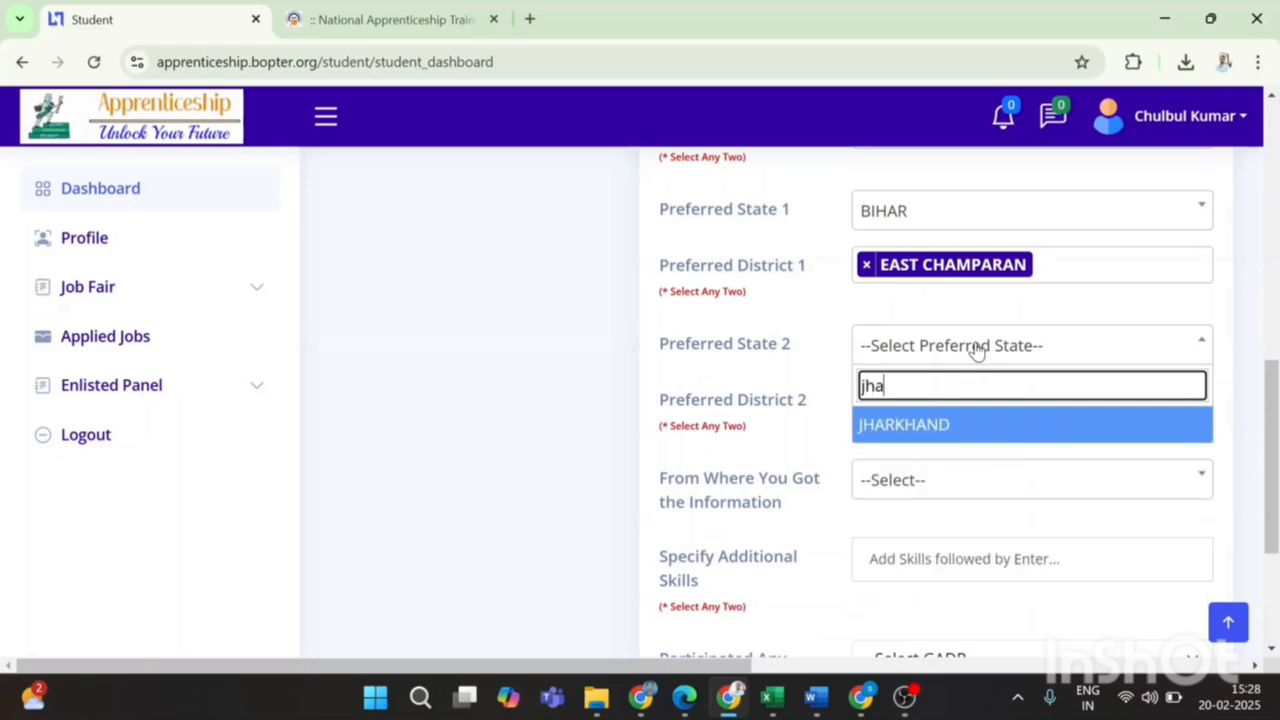
pyautogui.write('r')
pyautogui.press('Return')
pyautogui.click(935, 398)
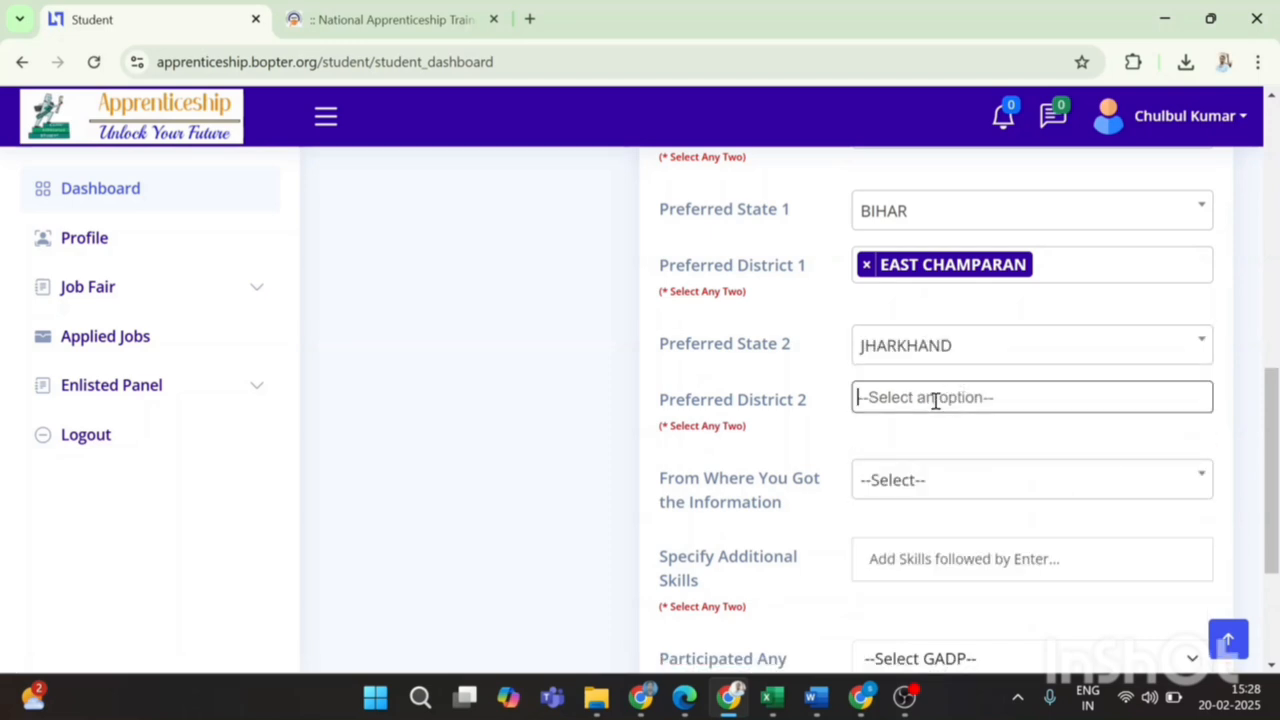
pyautogui.write('Ranc')
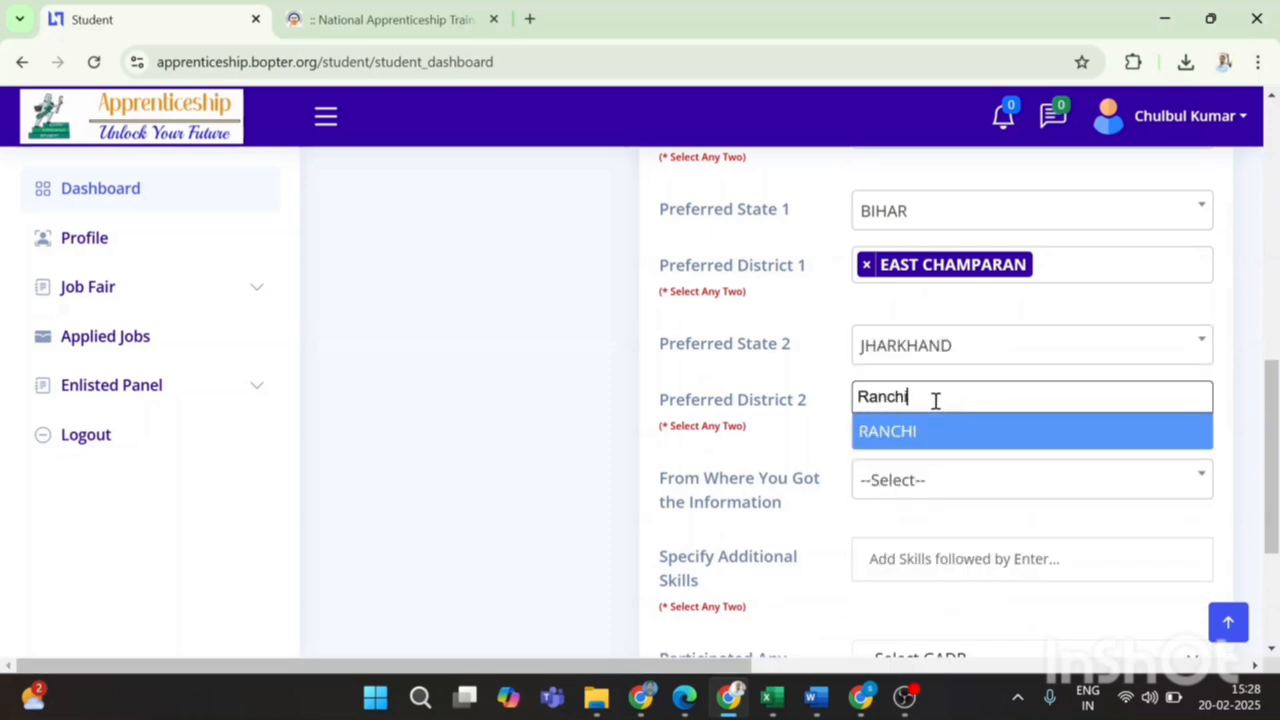
pyautogui.write('hi')
pyautogui.click(936, 435)
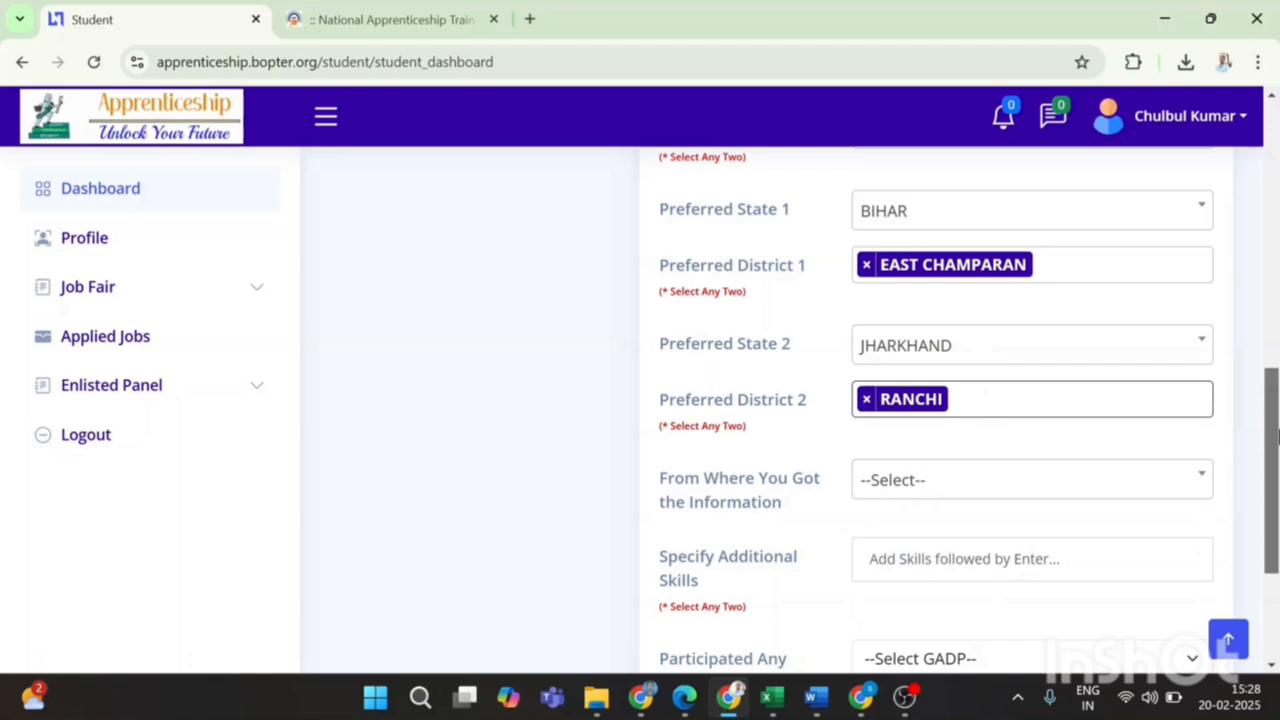
# Choose College/University as the source of the information and enter ADCA as an additional skill.
pyautogui.scroll(-2, 1276, 432)
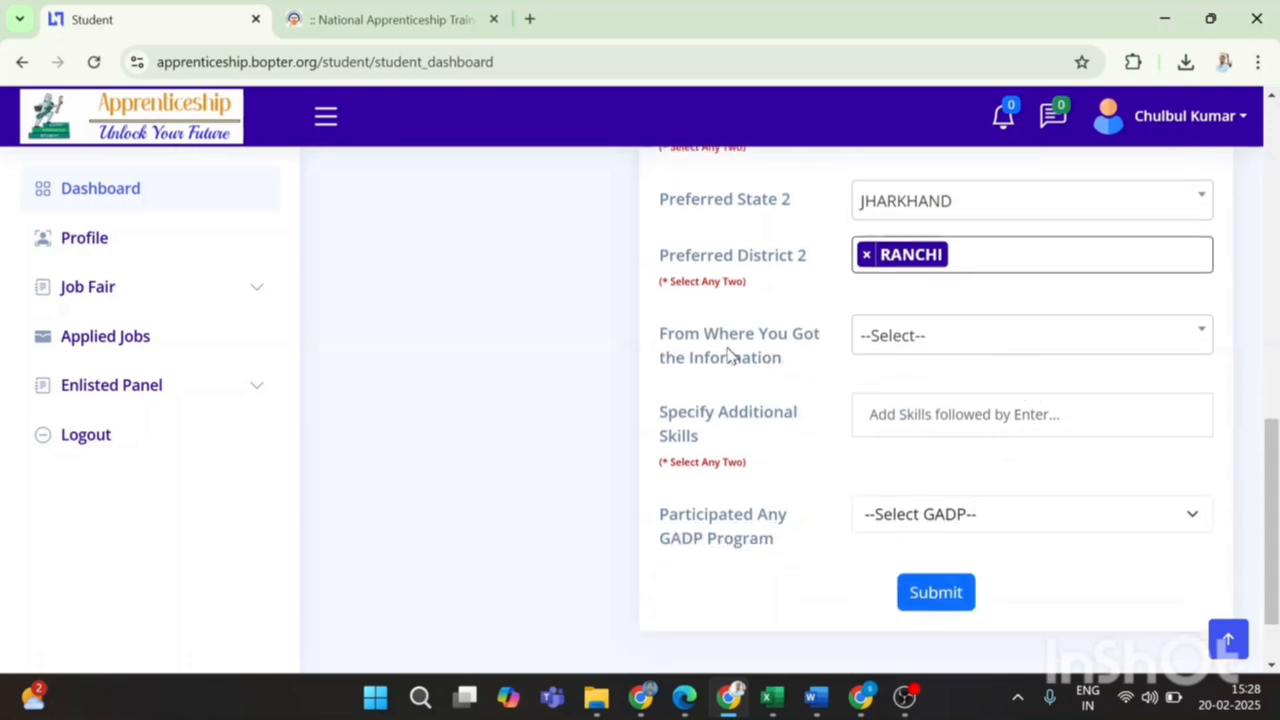
pyautogui.click(921, 352)
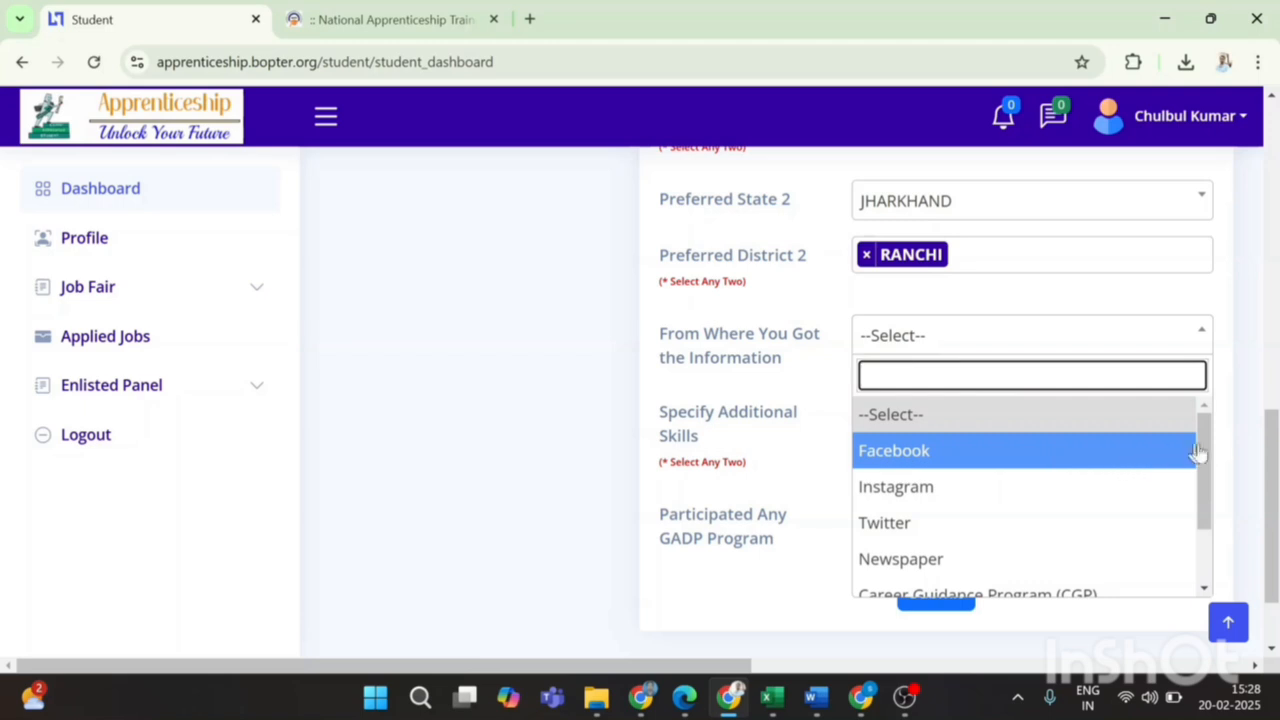
pyautogui.moveTo(1208, 458); pyautogui.dragTo(1211, 531)
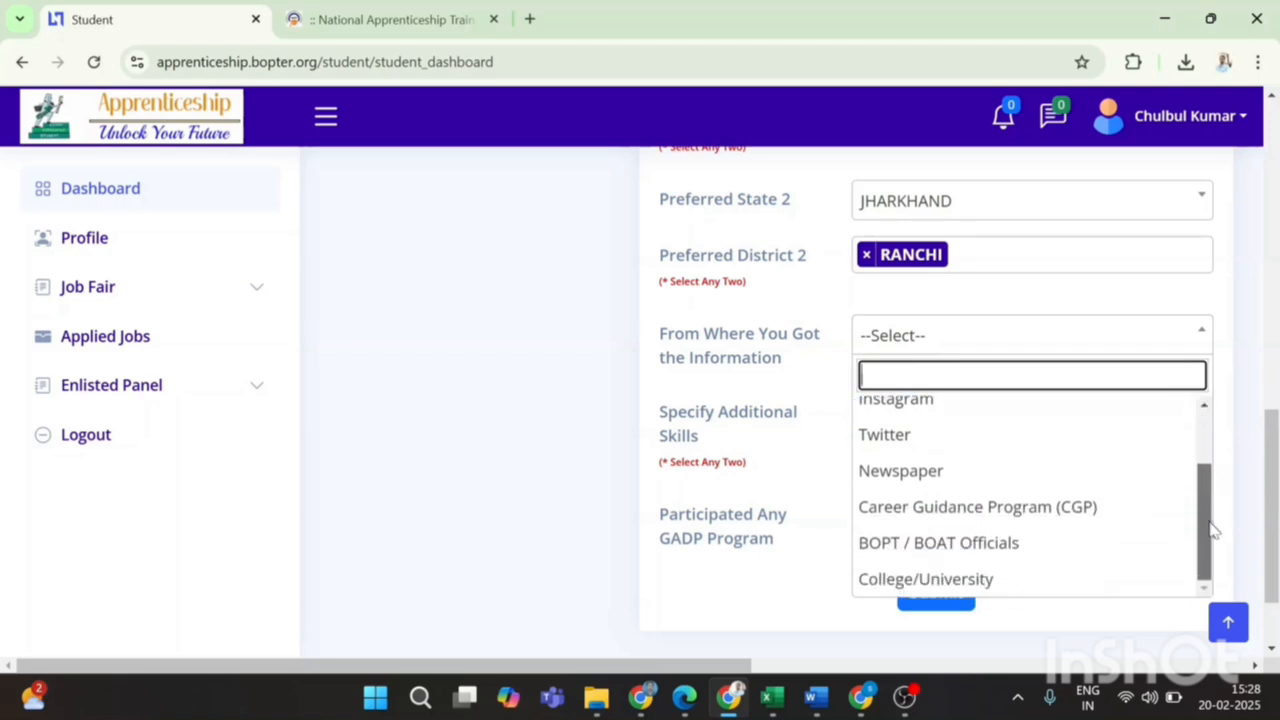
pyautogui.click(958, 580)
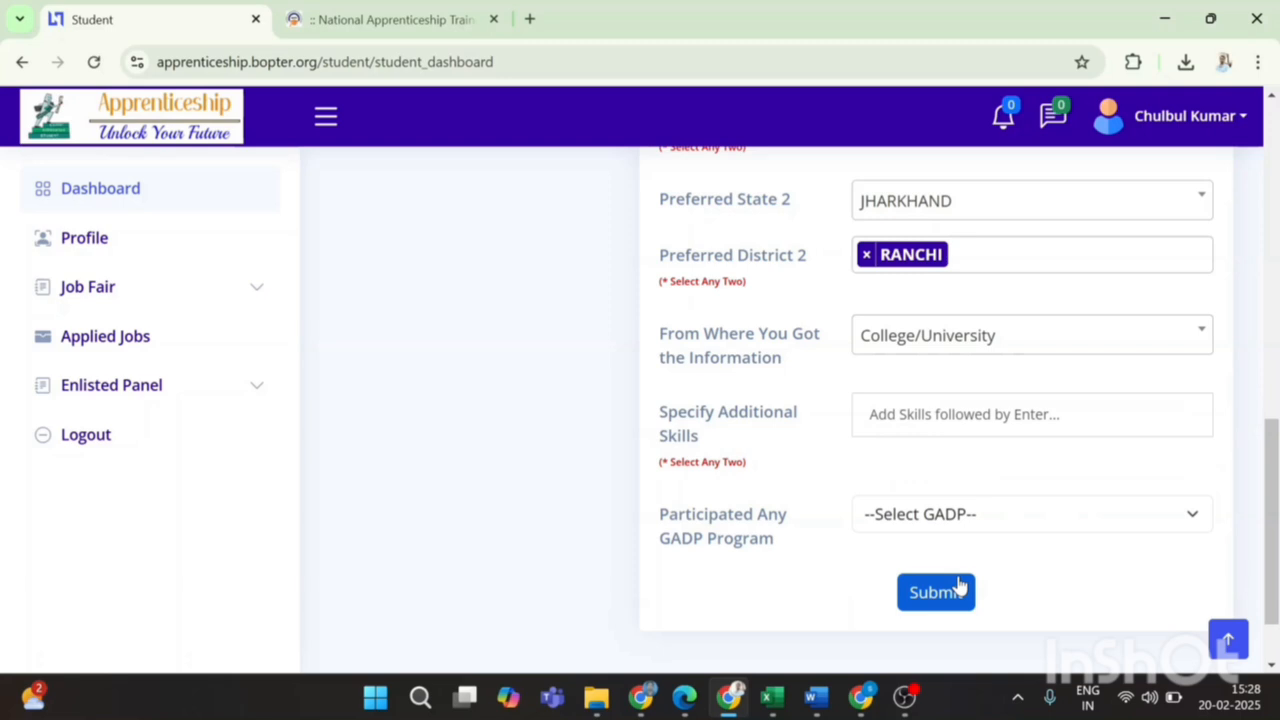
pyautogui.click(922, 415)
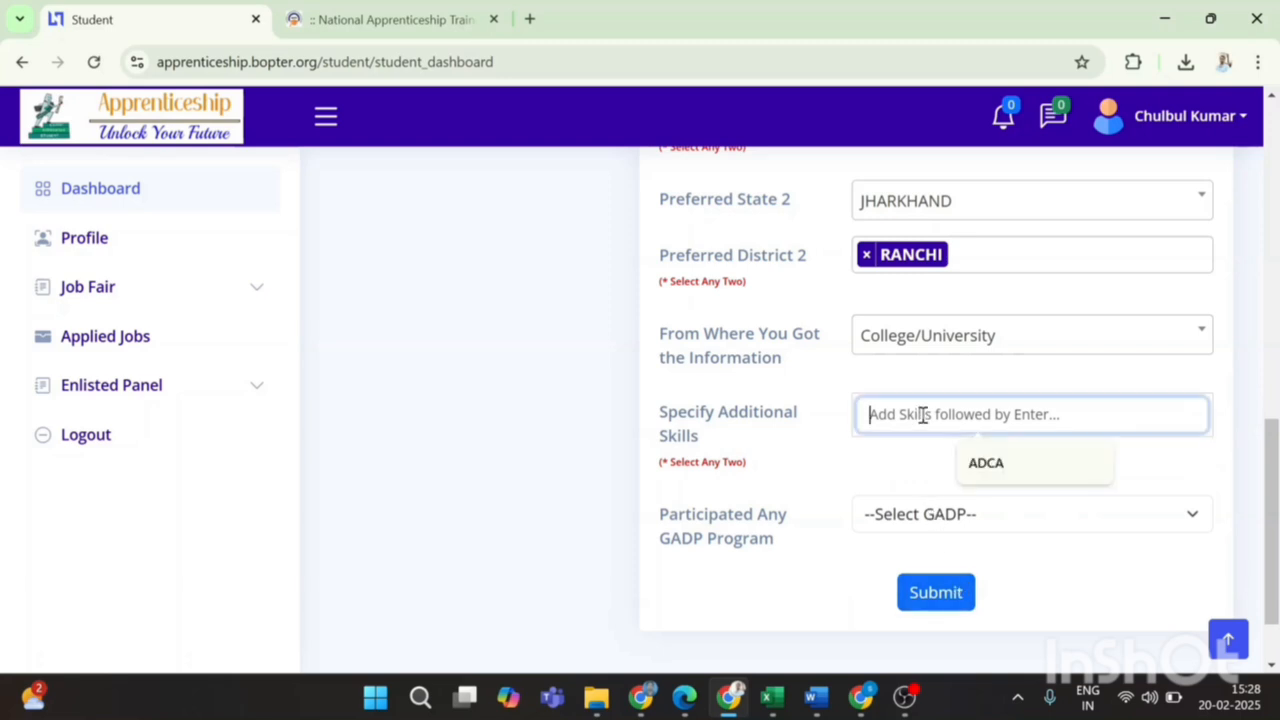
pyautogui.click(988, 466)
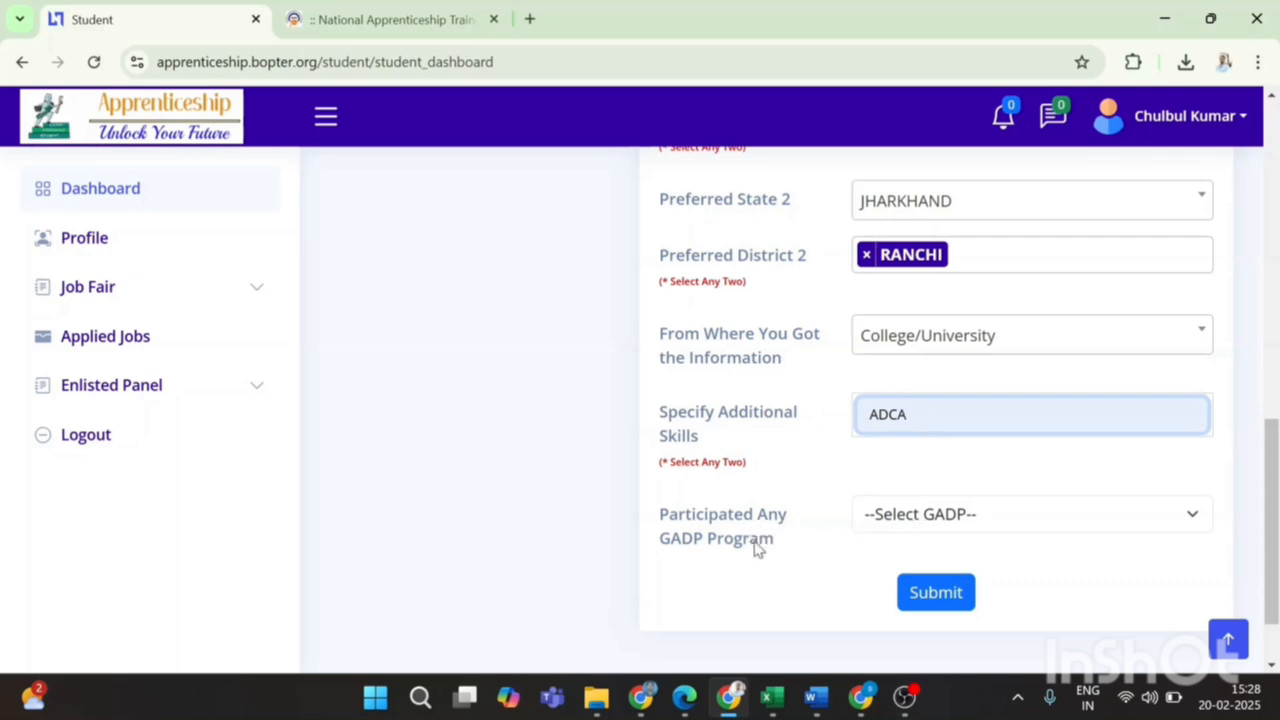
# Answer NO to GADP program participation, submit the registration form and acknowledge the confirmation.
pyautogui.click(965, 516)
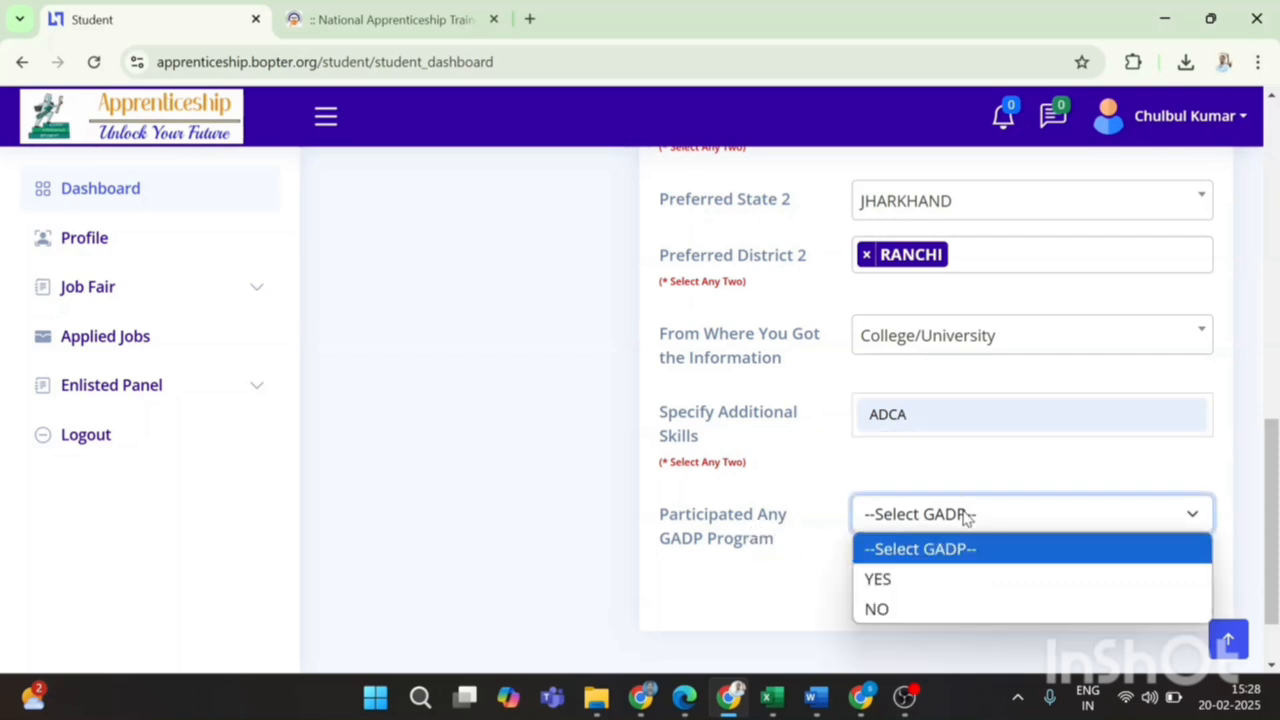
pyautogui.click(900, 612)
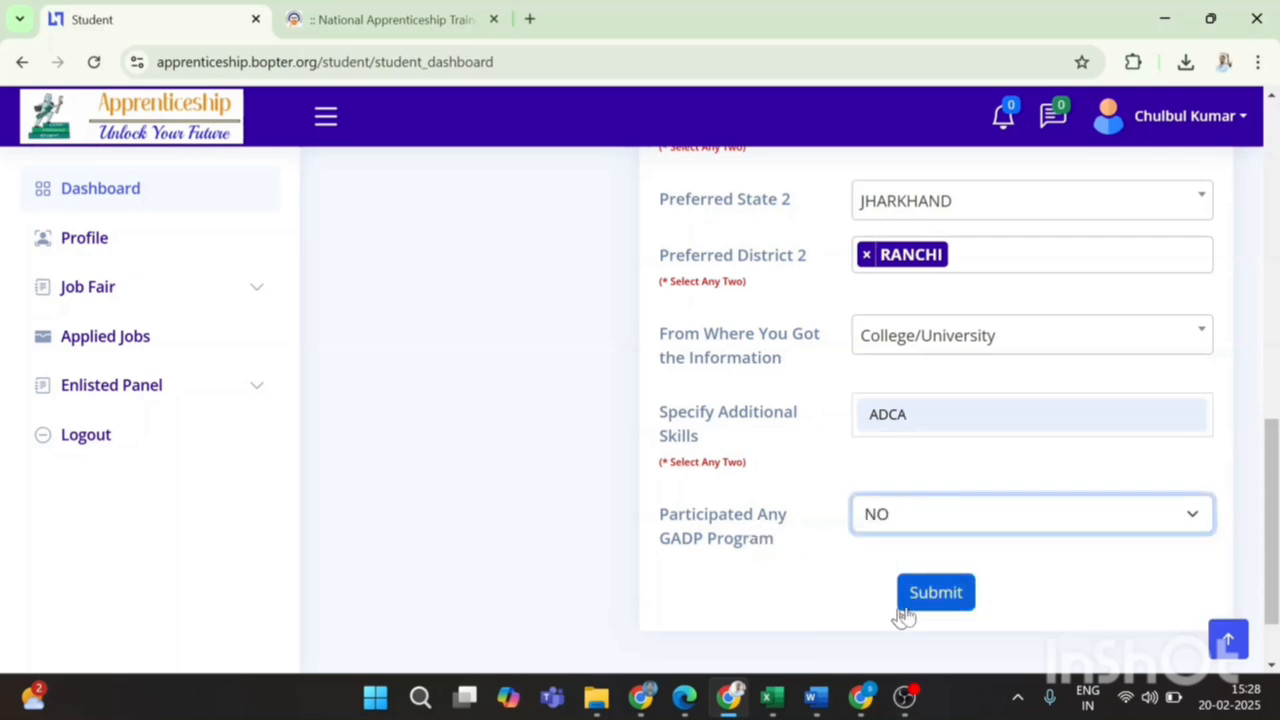
pyautogui.click(968, 602)
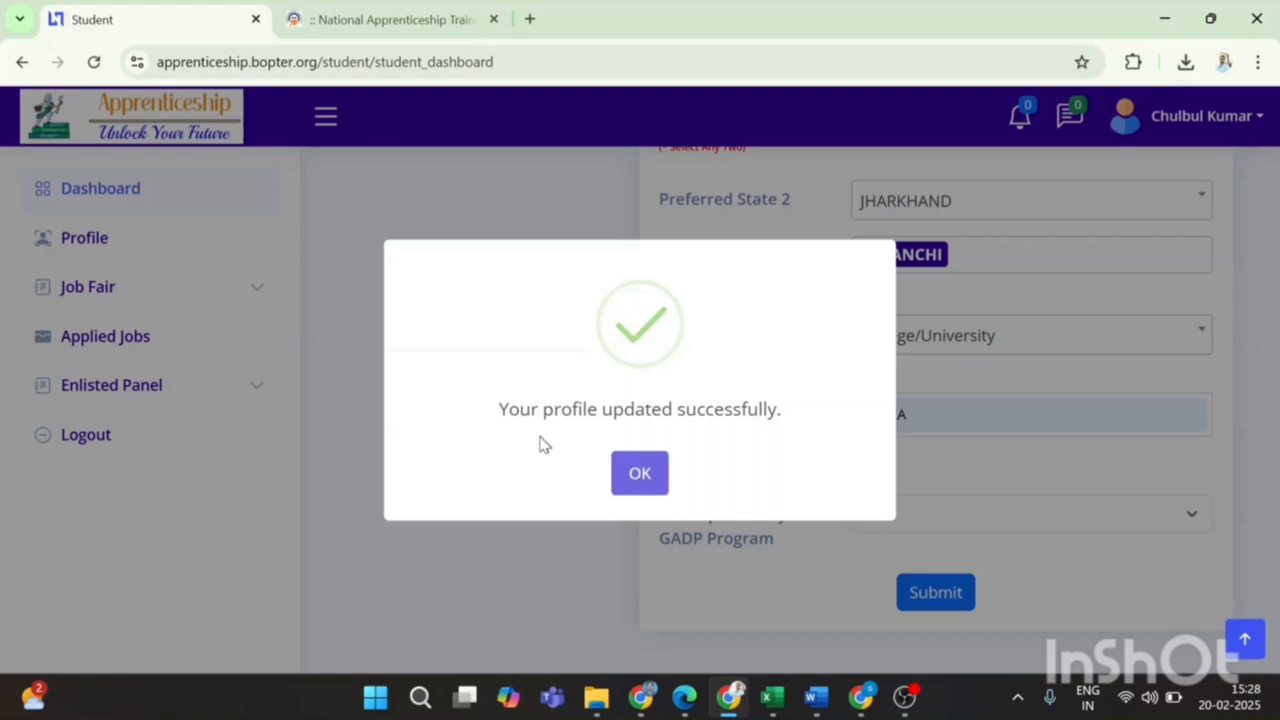
pyautogui.click(638, 476)
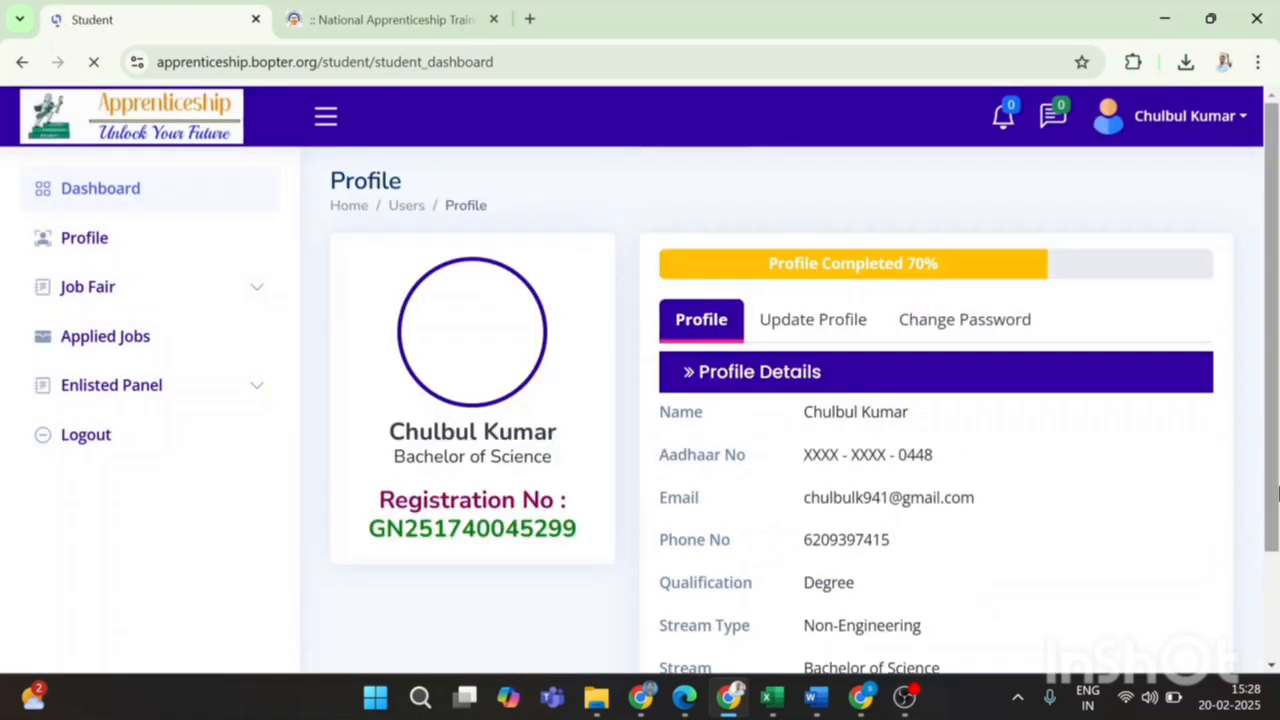
# Review the student's profile details from the name down to the year of passing.
pyautogui.scroll(-1, 1273, 480)
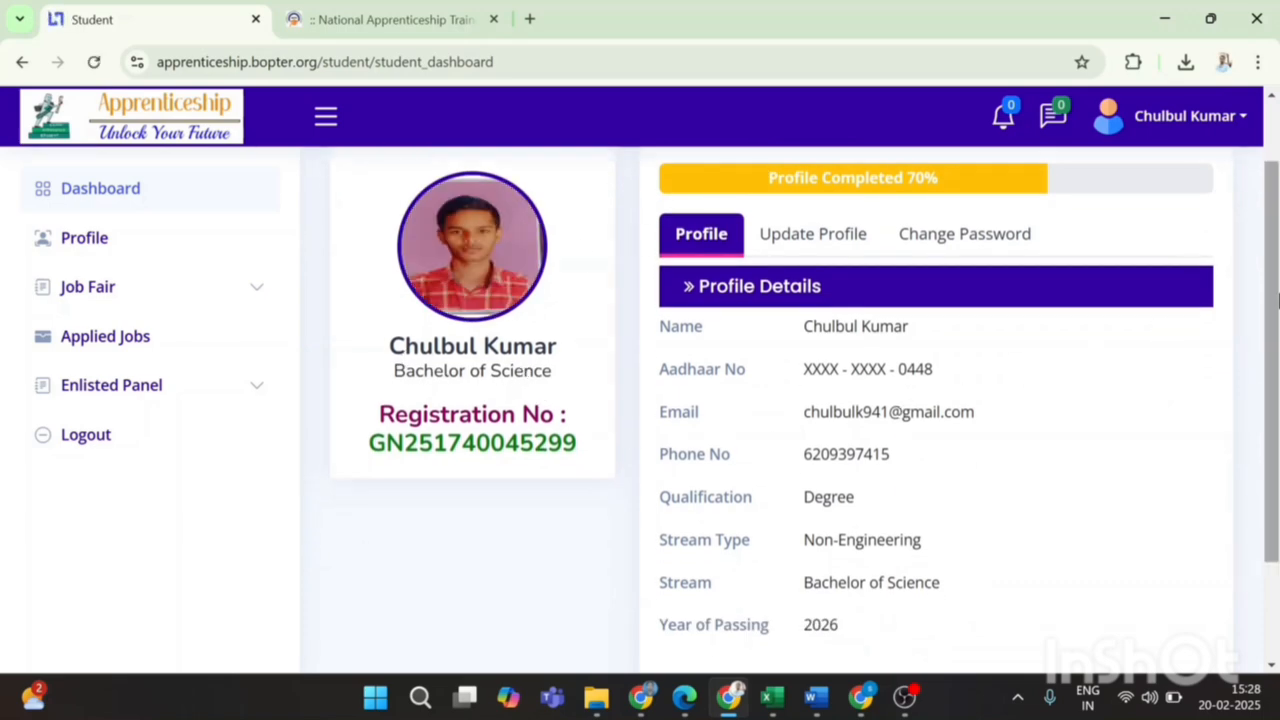
pyautogui.scroll(-2, 1270, 400)
pyautogui.moveTo(1268, 398); pyautogui.dragTo(1268, 458)
pyautogui.moveTo(1271, 461); pyautogui.dragTo(1268, 292)
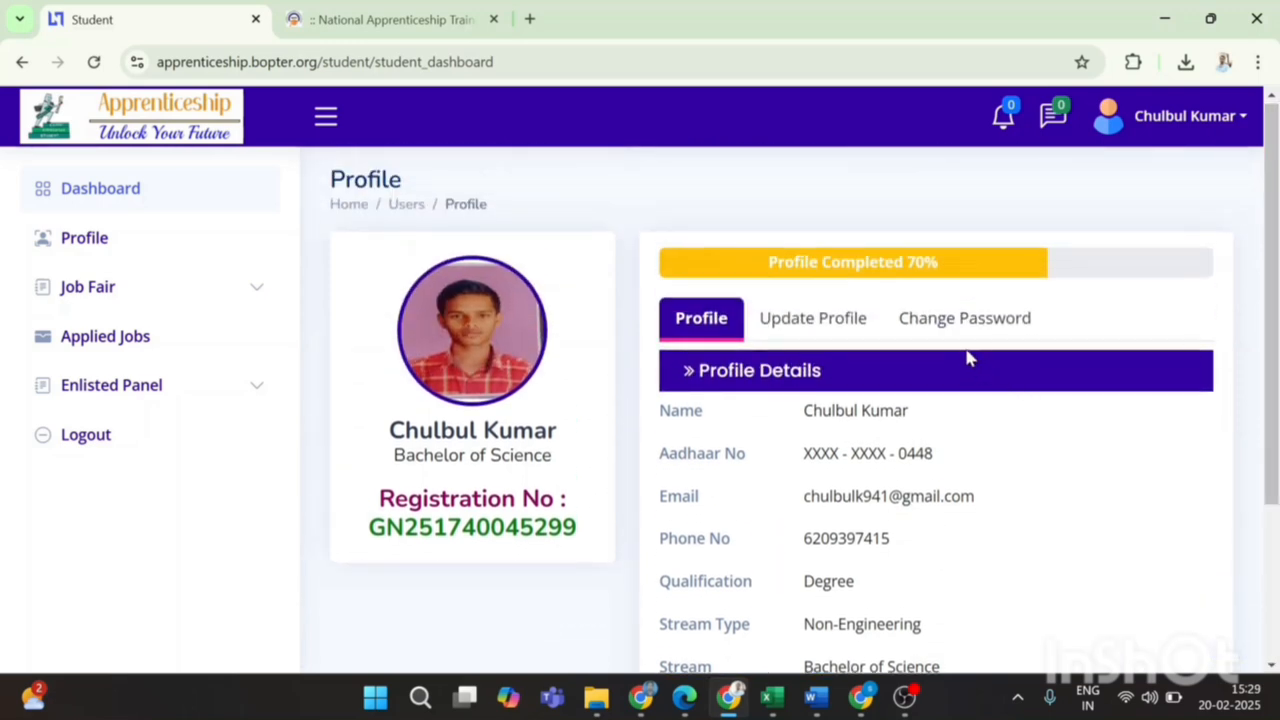
# Open the Change Password form of the profile and look over its fields.
pyautogui.click(956, 320)
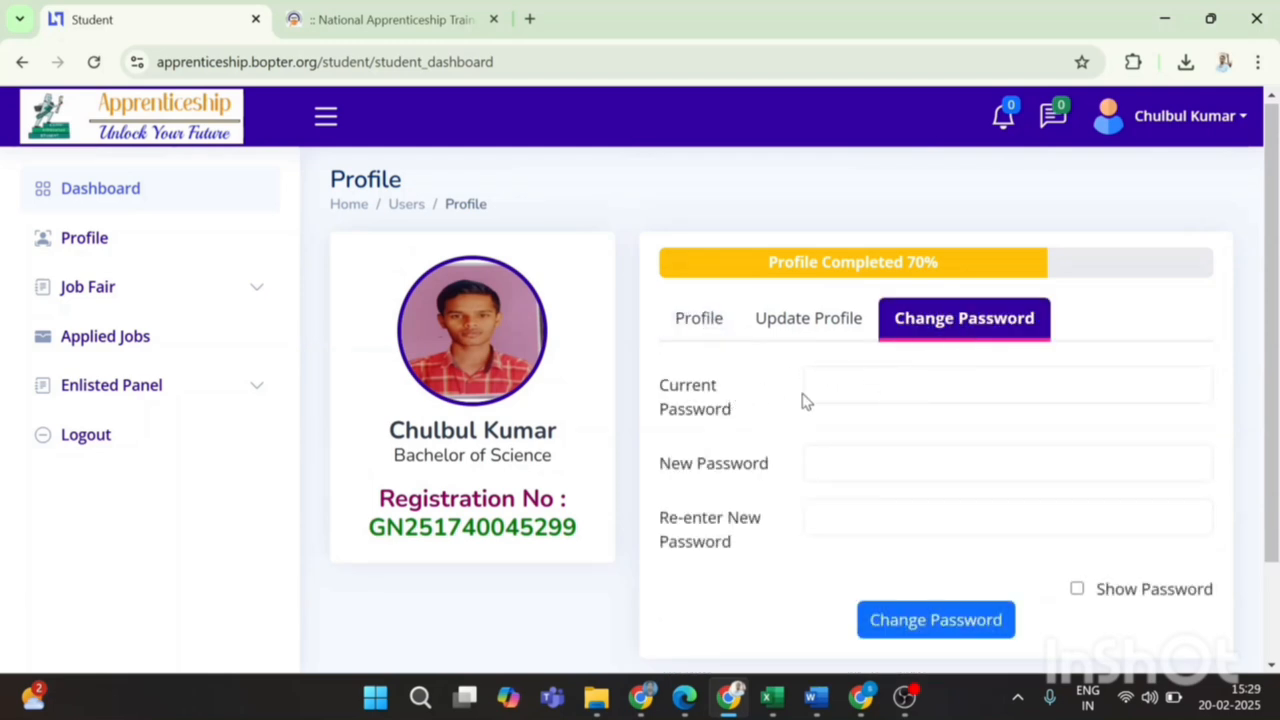
pyautogui.click(846, 479)
pyautogui.click(822, 592)
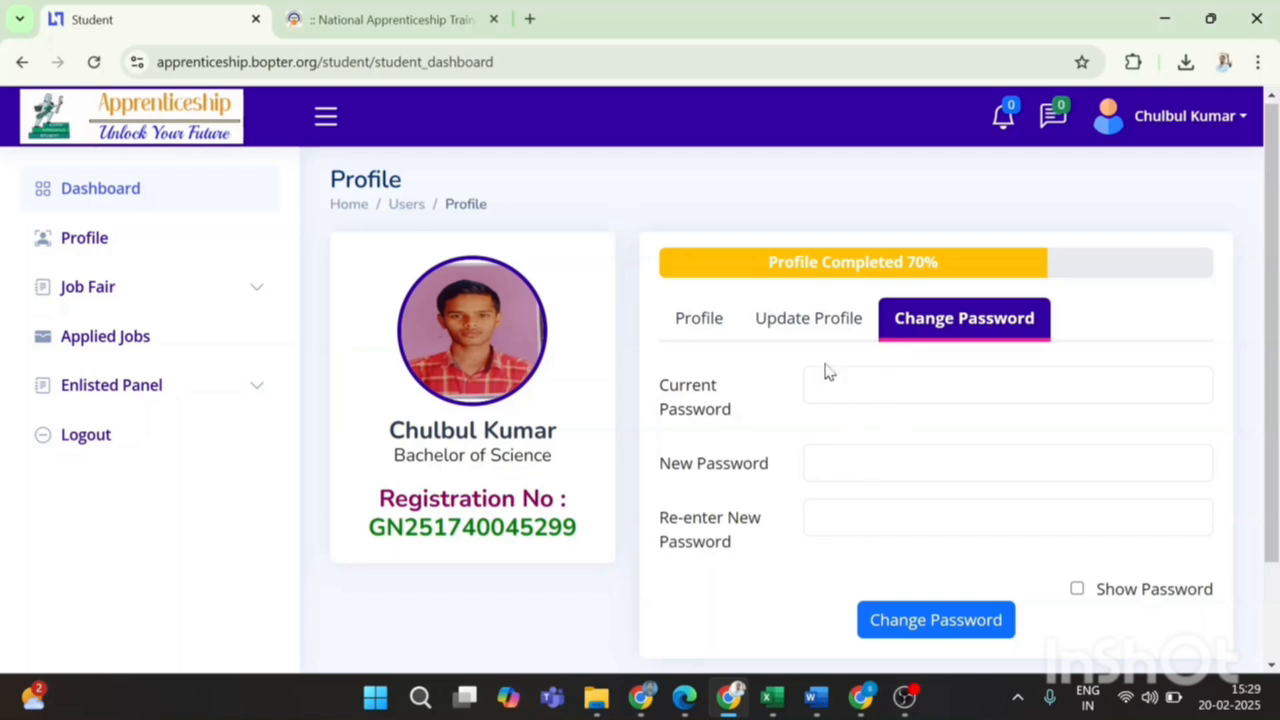
# Open the list of upcoming job fairs and examine the venue of the Assam Engineering Institute fair.
pyautogui.click(130, 248)
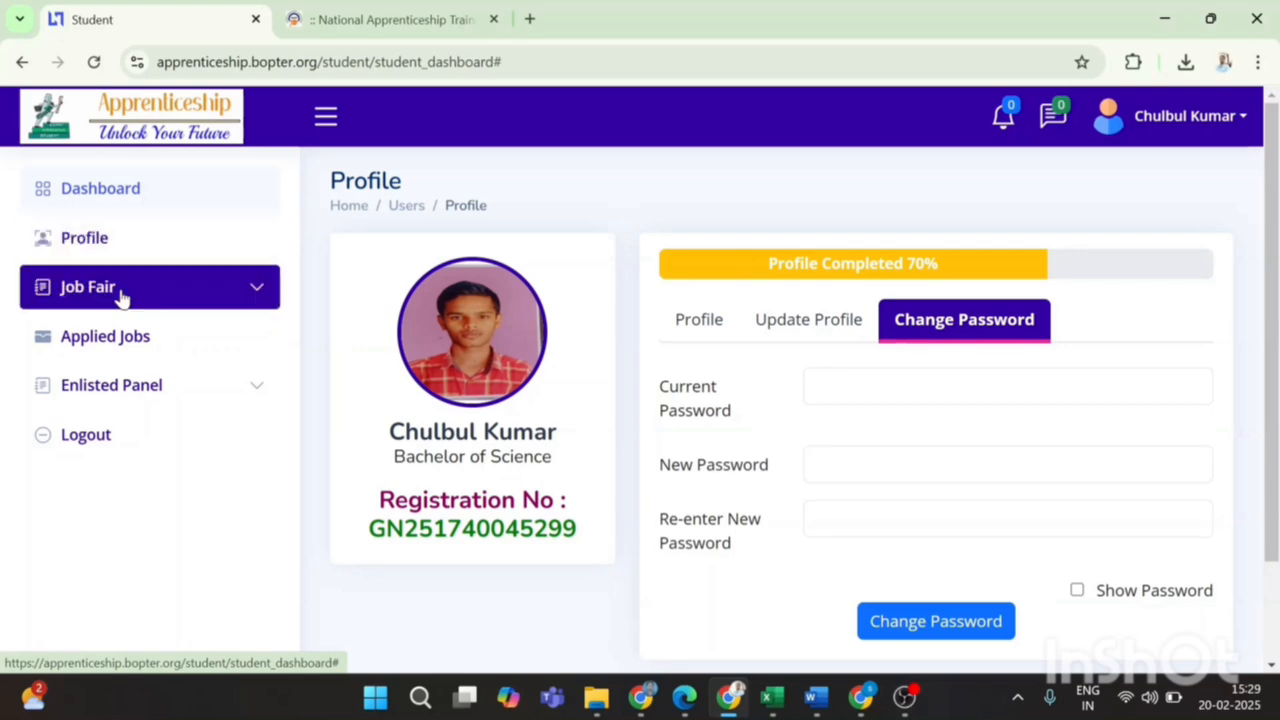
pyautogui.click(120, 292)
pyautogui.click(116, 343)
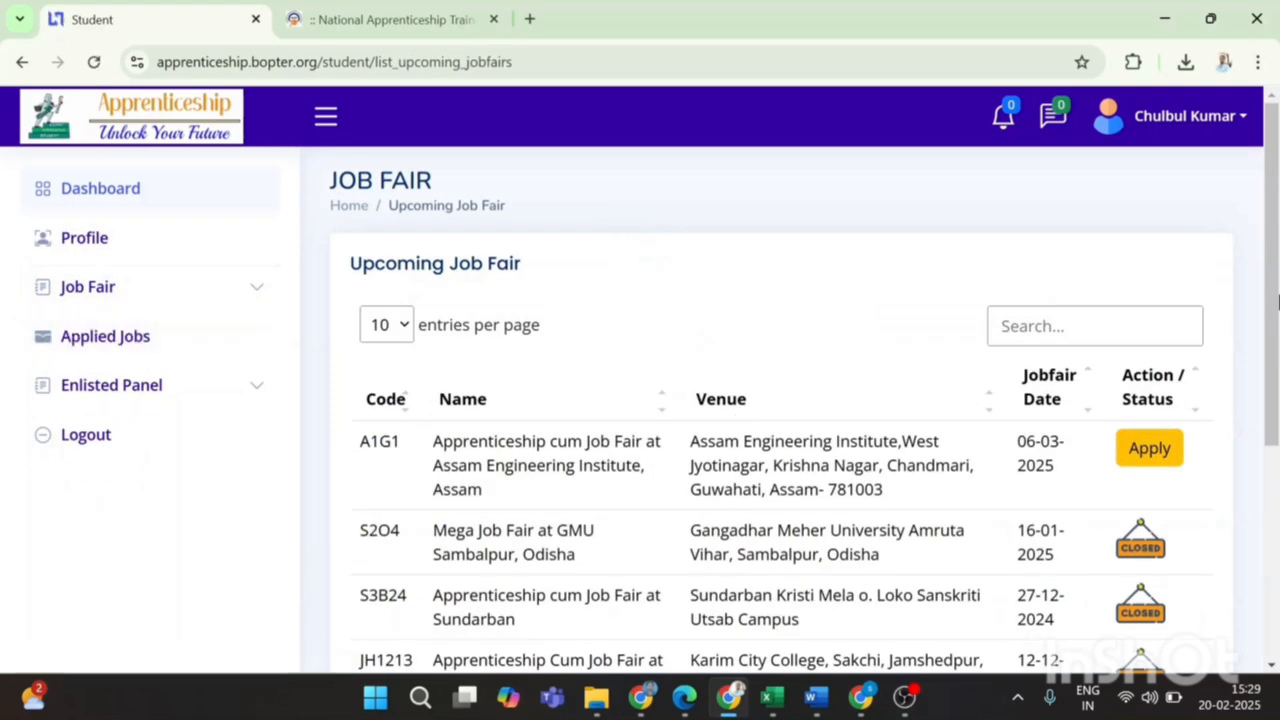
pyautogui.moveTo(1277, 315); pyautogui.dragTo(1277, 420)
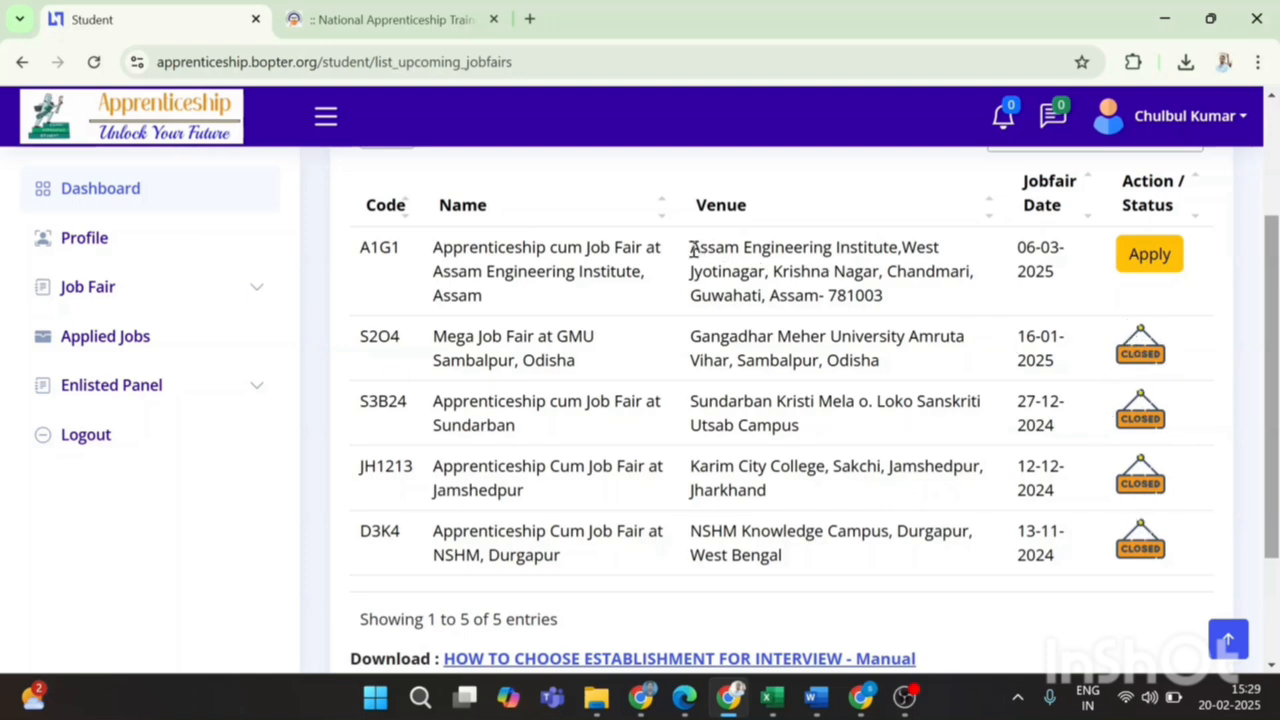
pyautogui.moveTo(691, 249); pyautogui.dragTo(900, 302)
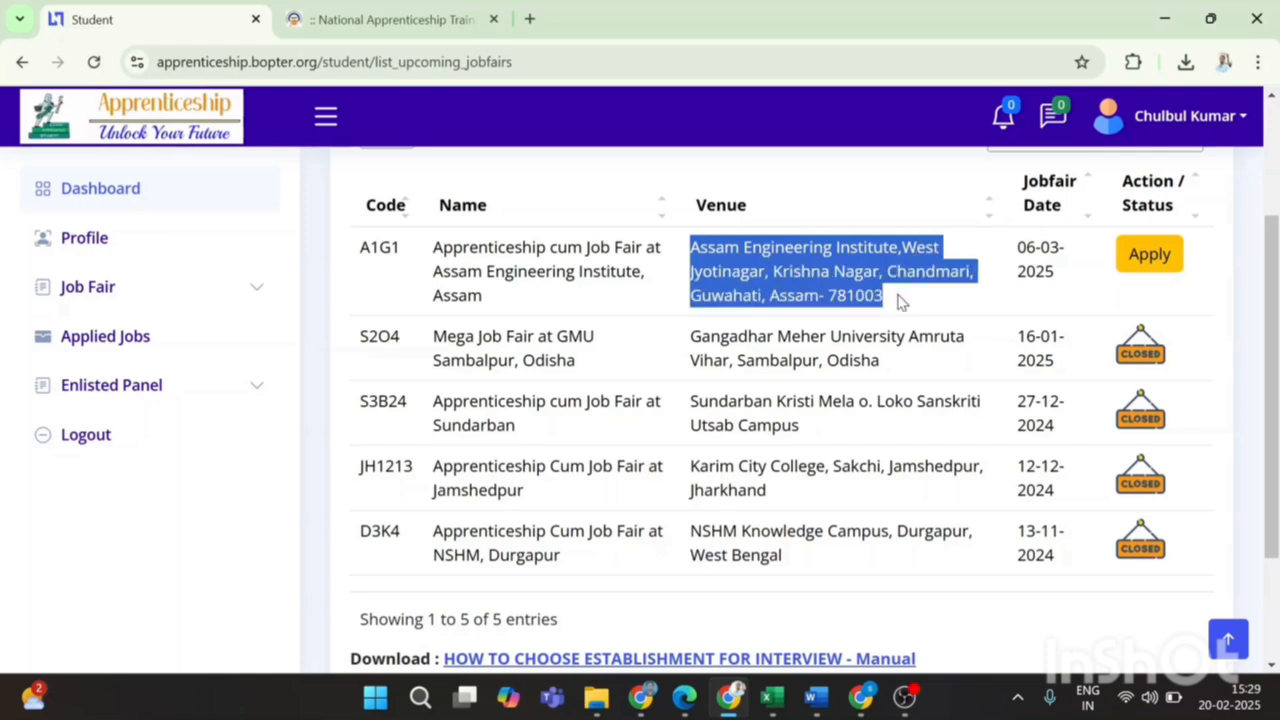
pyautogui.click(900, 302)
pyautogui.moveTo(900, 302); pyautogui.dragTo(684, 256)
pyautogui.click(684, 256)
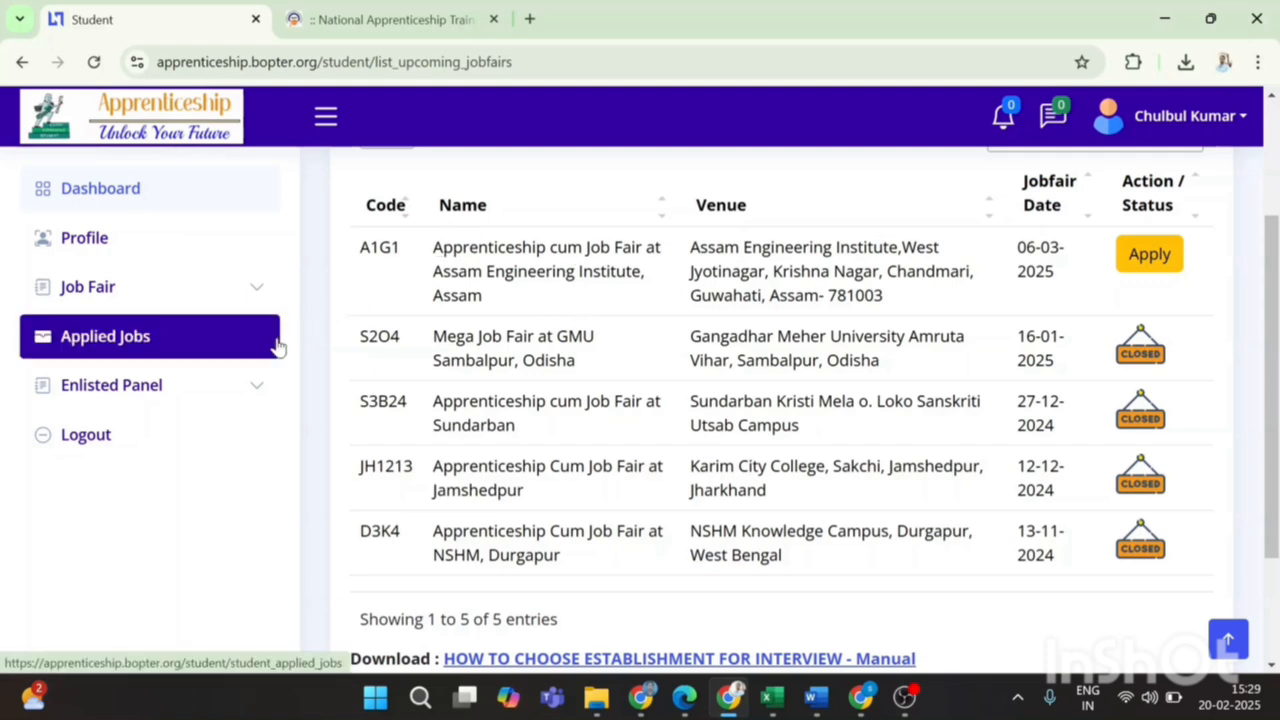
# View the applied jobs listing and the shortlisted panel of enlisted companies, ending on the applied jobs.
pyautogui.click(213, 337)
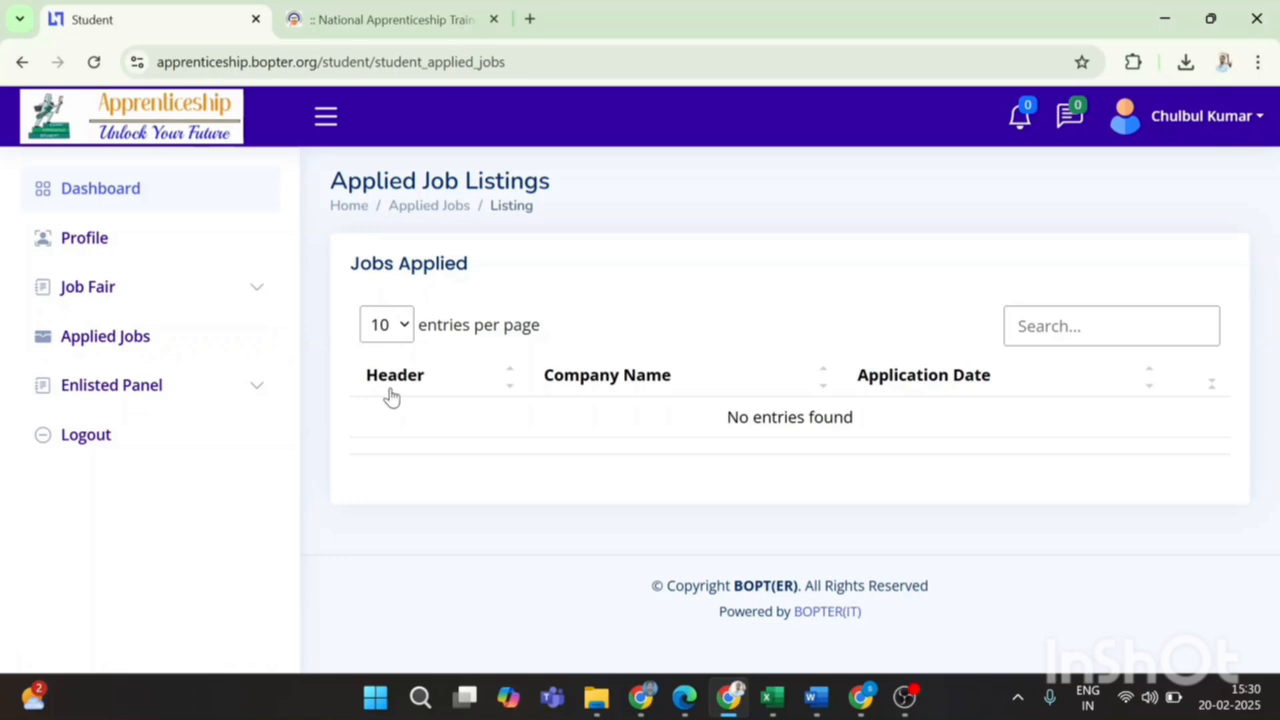
pyautogui.click(256, 387)
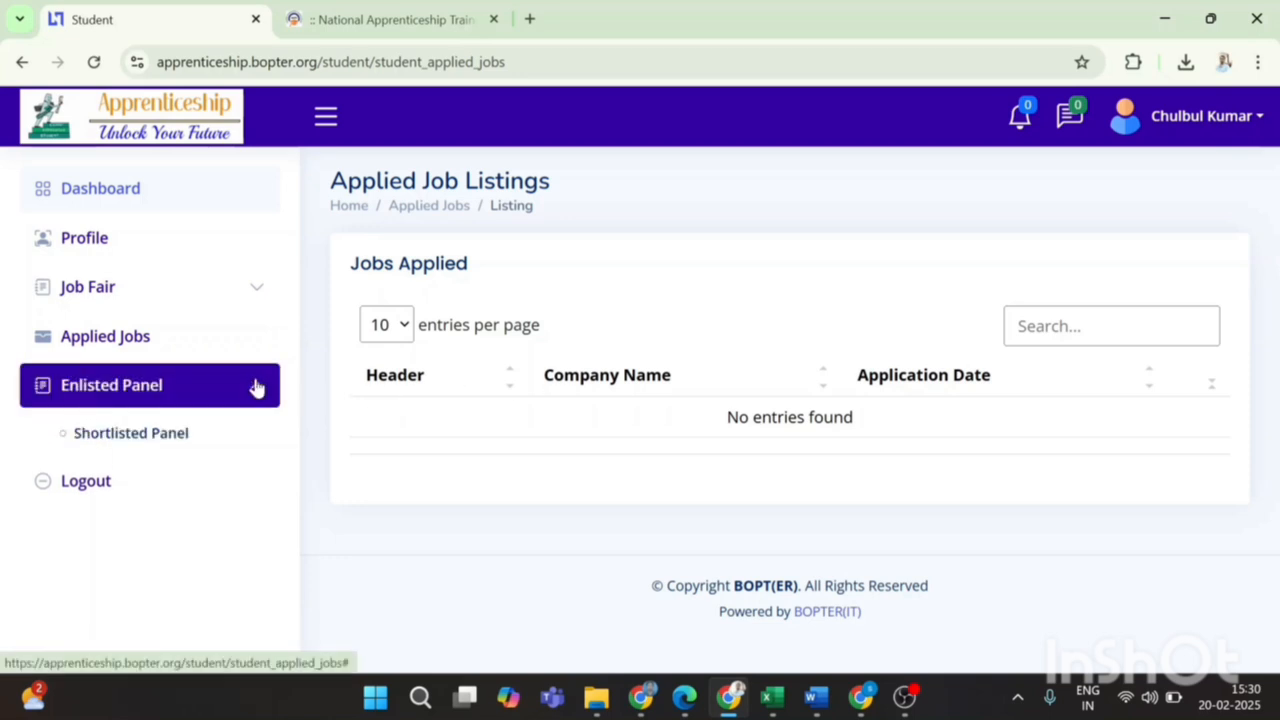
pyautogui.click(135, 445)
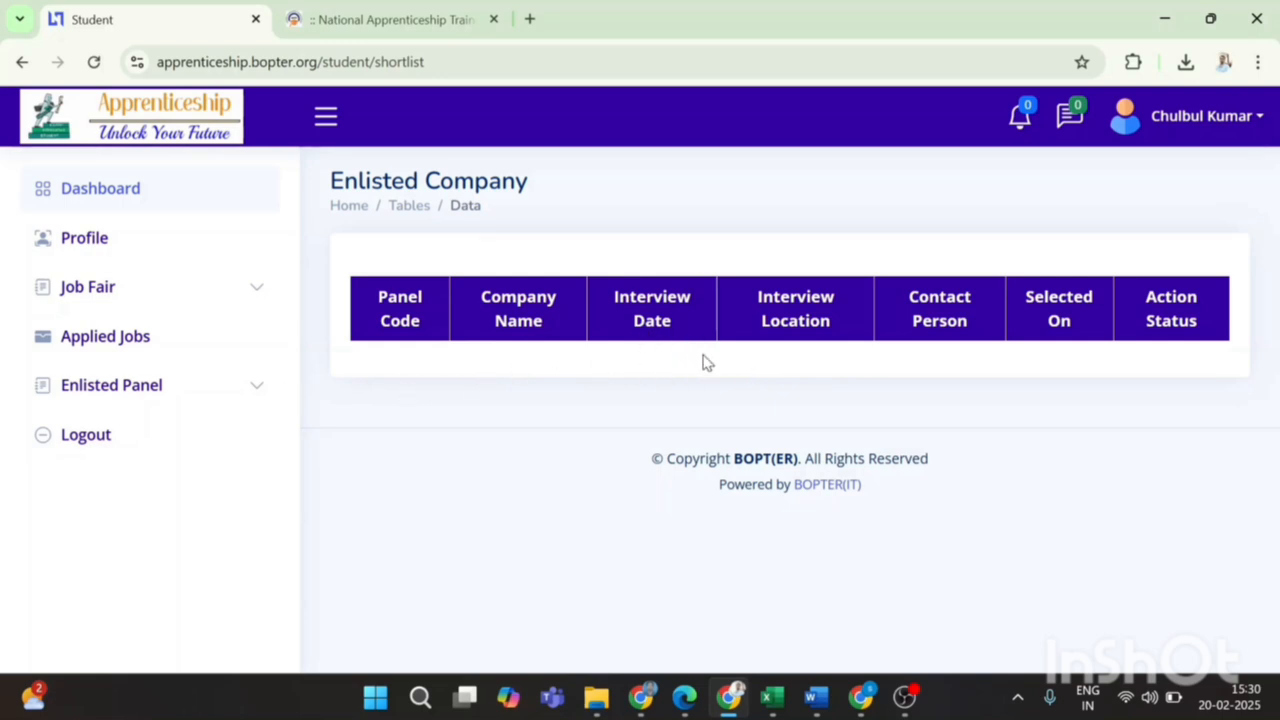
pyautogui.click(124, 337)
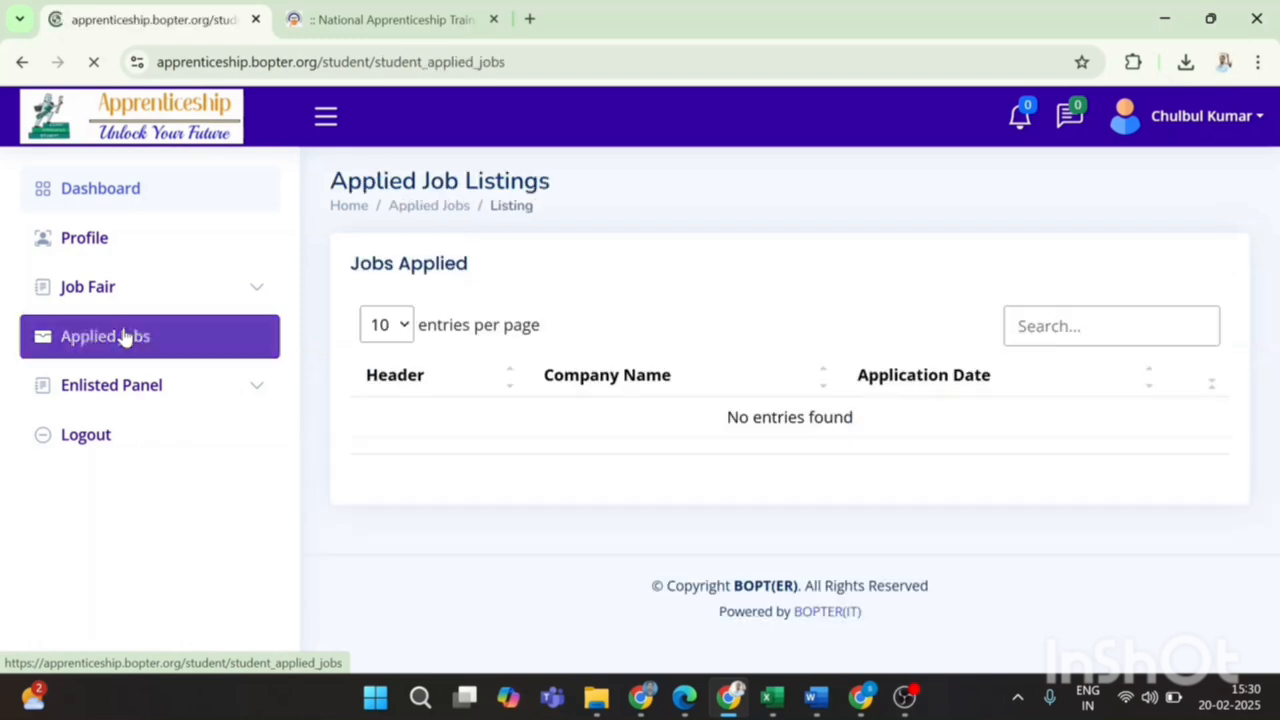